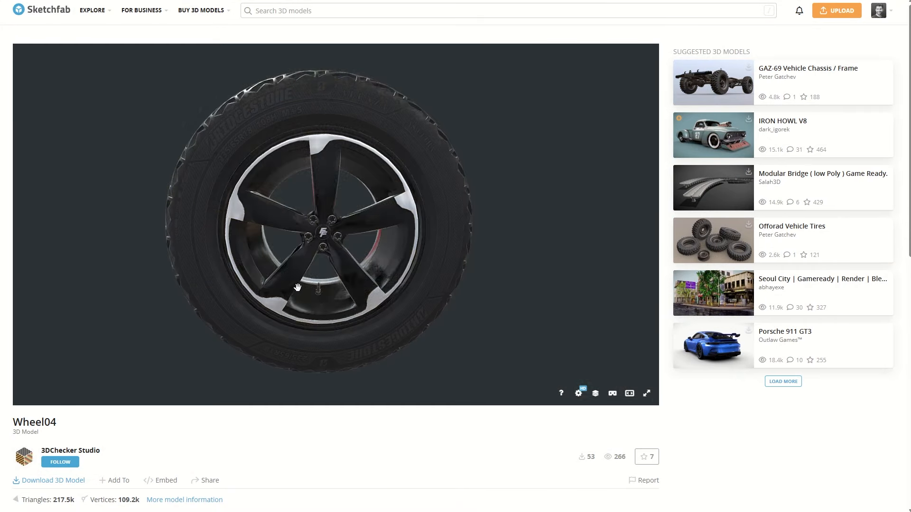
- Rotate the Wheel04 model in the 3D viewer to inspect it from another angle
mouse_move(297, 288)
left_mouse_down()
mouse_move(526, 250)
mouse_move(228, 264)
mouse_move(397, 258)
mouse_move(513, 321)
mouse_move(498, 321)
left_mouse_up()
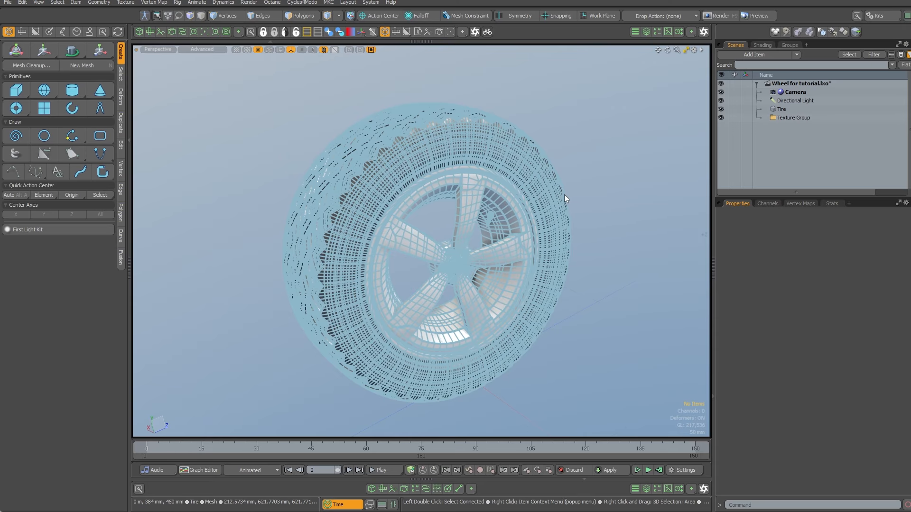
- Select the Tire mesh, examine its dimension display options and measured extents, and deselect it
mouse_move(373, 330)
left_mouse_down("alt")
mouse_move(650, 311)
mouse_move(232, 326)
mouse_move(345, 326)
mouse_move(380, 336)
left_mouse_up("alt")
left_click(402, 363)
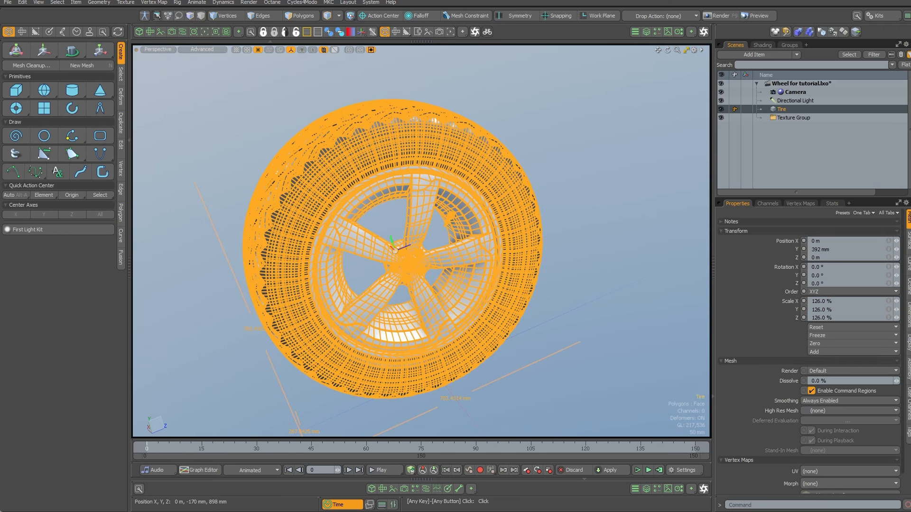
left_click(908, 317)
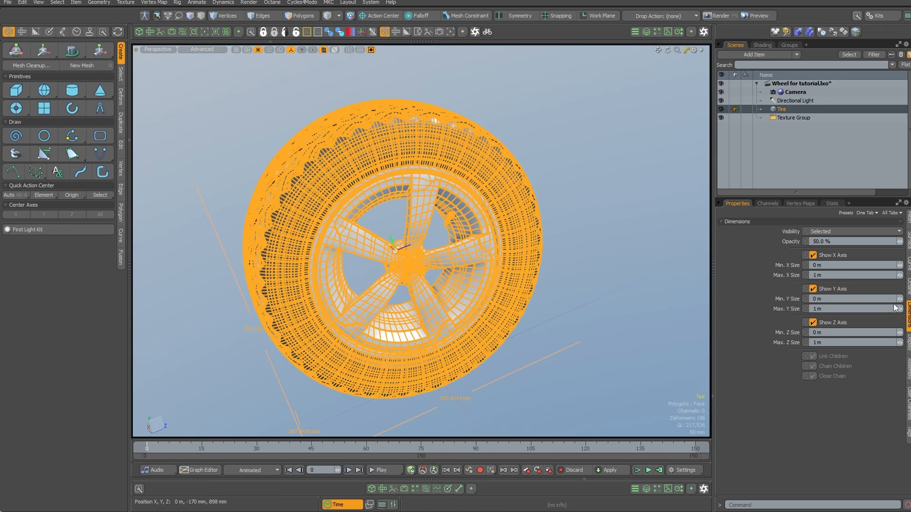
left_click(908, 343)
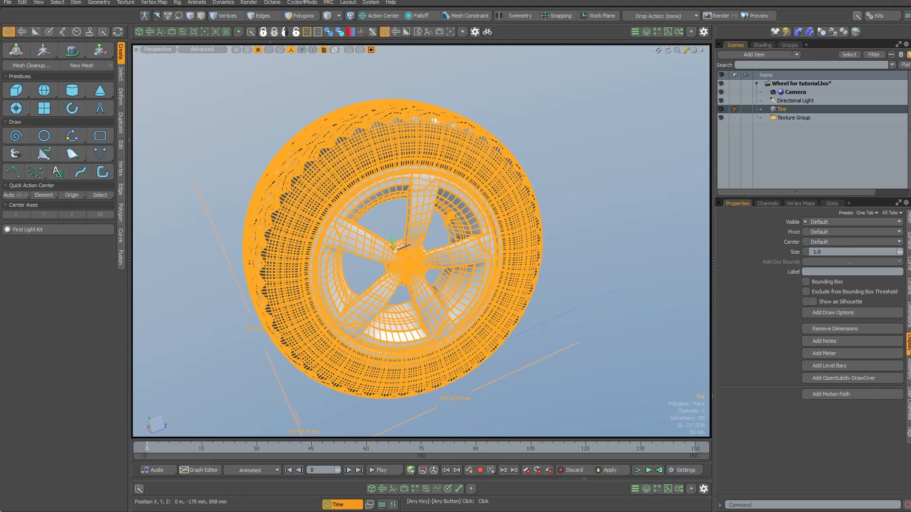
left_click(832, 329)
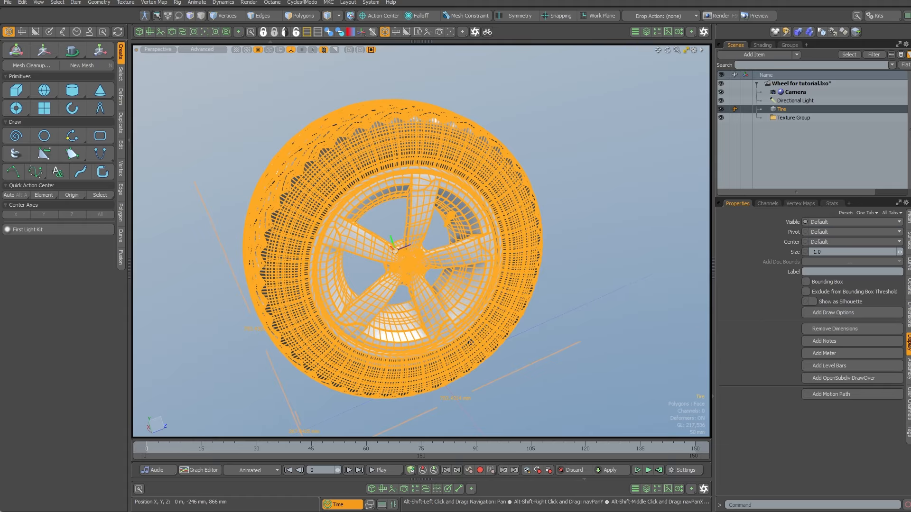
left_click_drag(454, 335, 210, 307, "alt+shift")
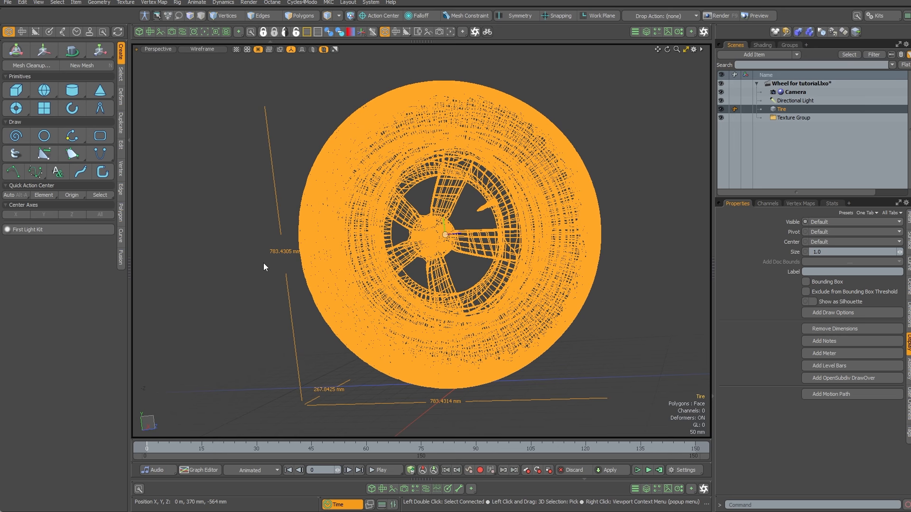
left_click(630, 244)
left_click_drag(553, 290, 631, 258, "alt")
- Switch the viewport shading to Advanced and orient the view towards the wheel's rim side
key("ctrl+2")
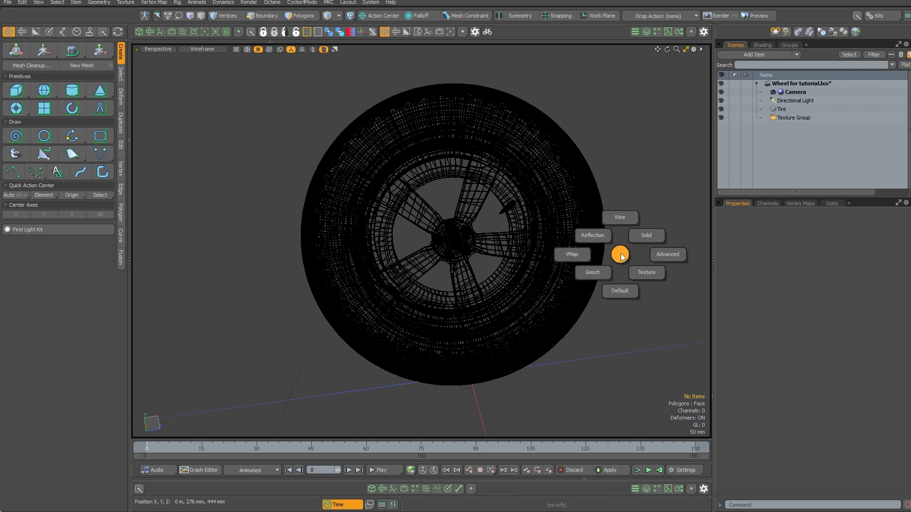
left_click(592, 236)
left_click_drag(540, 271, 487, 275, "alt+shift")
mouse_move(488, 275)
left_mouse_down("alt")
mouse_move(673, 287)
mouse_move(480, 279)
mouse_move(503, 279)
left_mouse_up("alt")
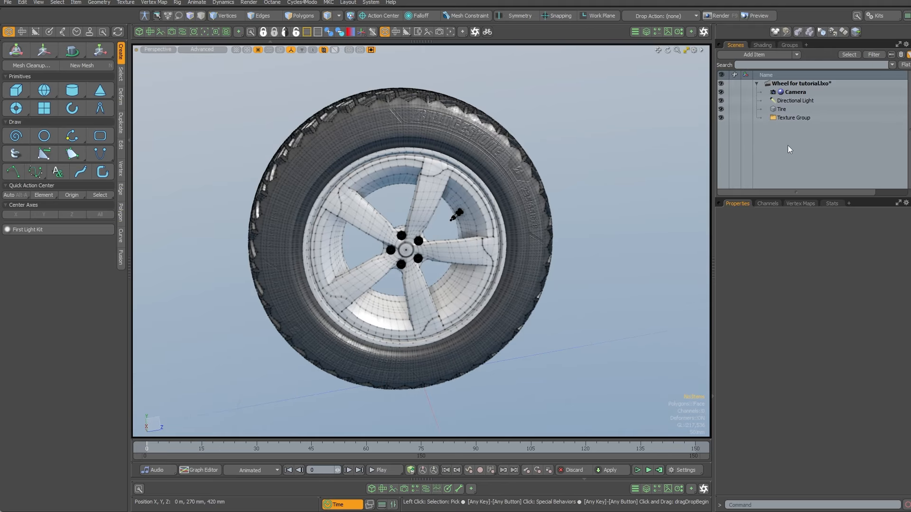
- Add a locator, place it above Tire in the item list and rename it Tire Master
key("shift+n")
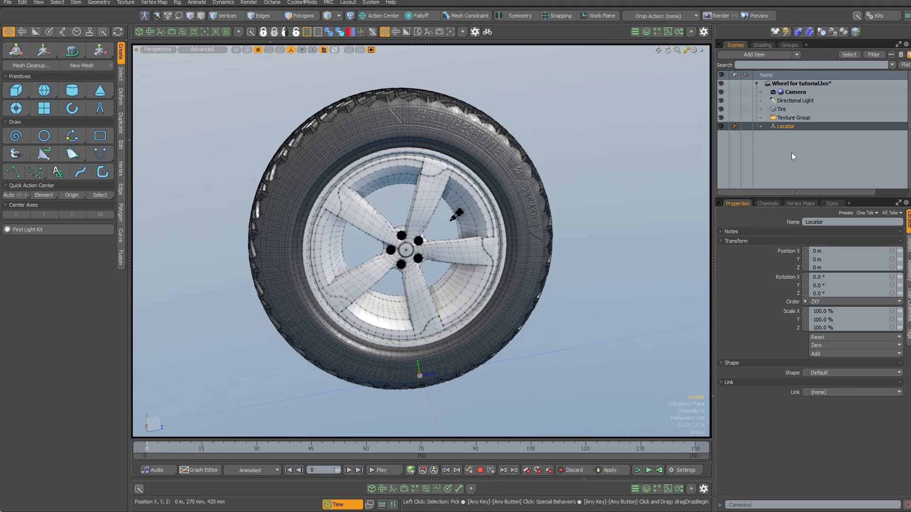
left_click_drag(785, 127, 799, 105)
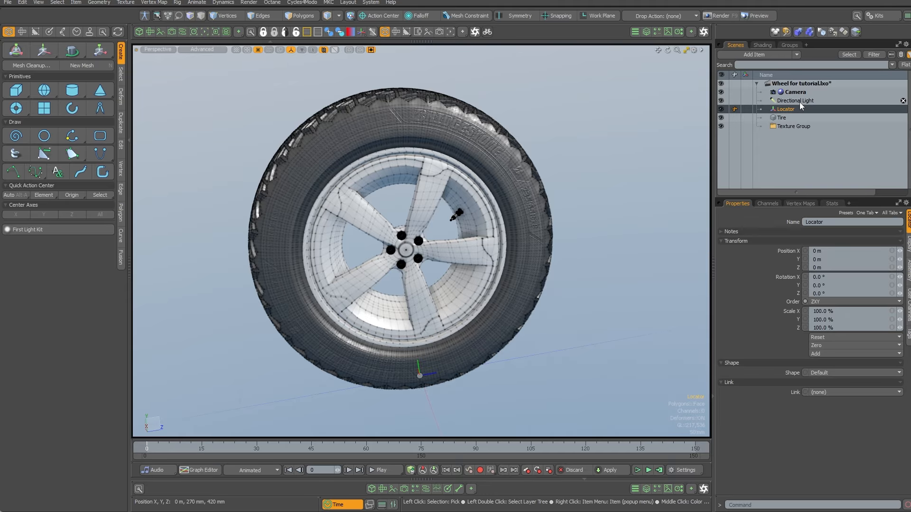
key("F2")
type("Tire Mas")
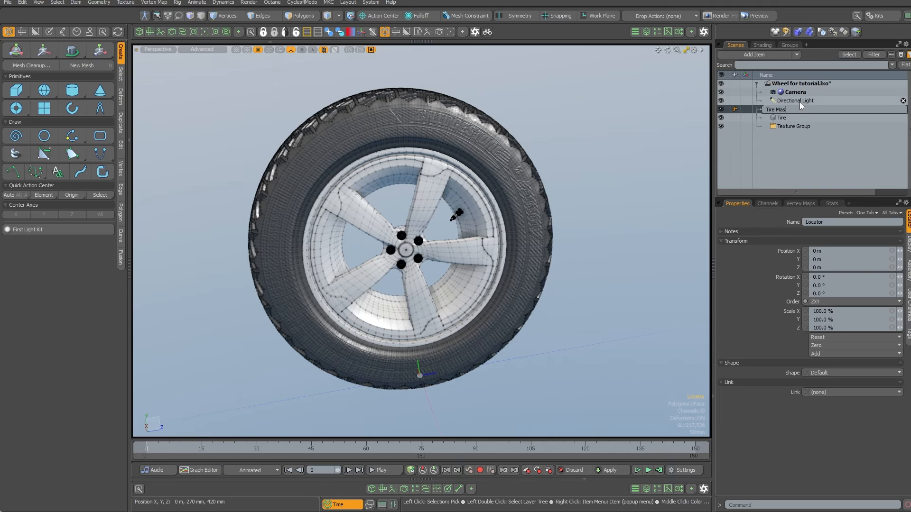
type("ter")
key("Return")
- Set the Tire mesh's Y position to 0 and check its placement in the Right and Perspective views
left_click(777, 119)
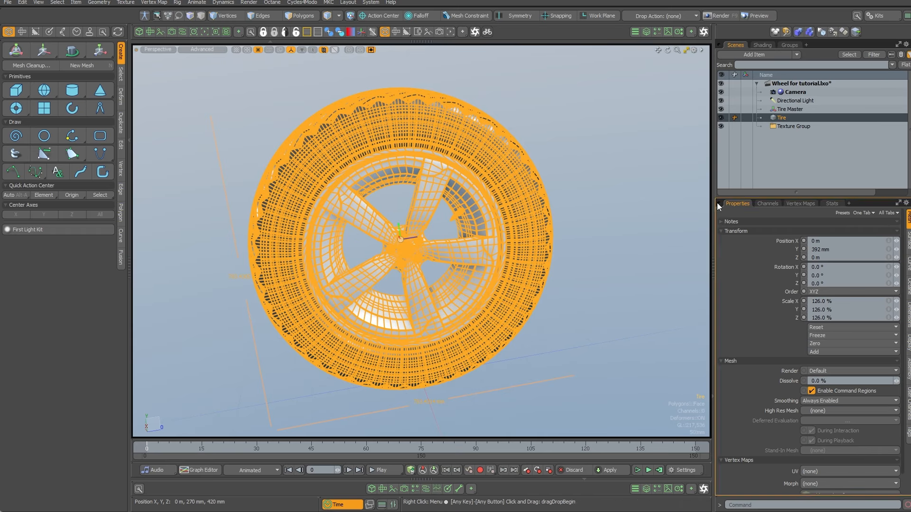
left_click_drag(576, 268, 538, 295, "alt")
key("ctrl+space")
left_click(626, 306)
key("a")
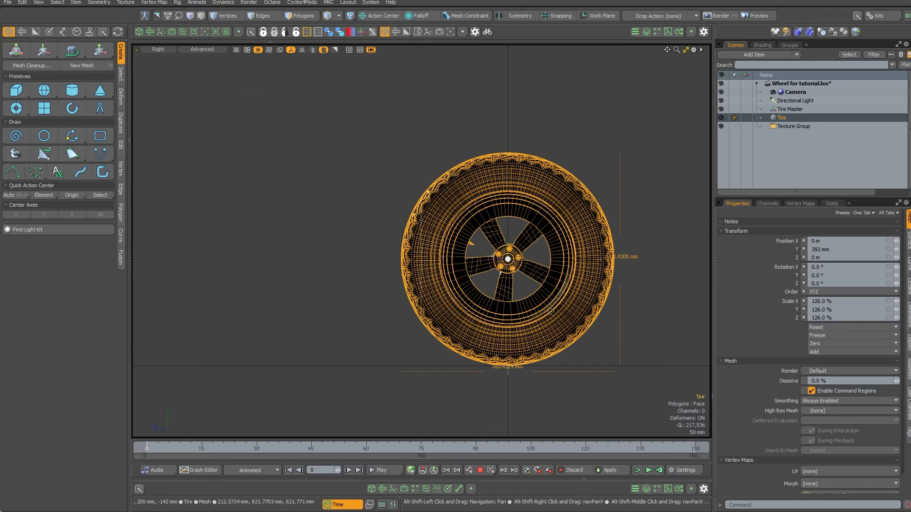
type("0")
key("Return")
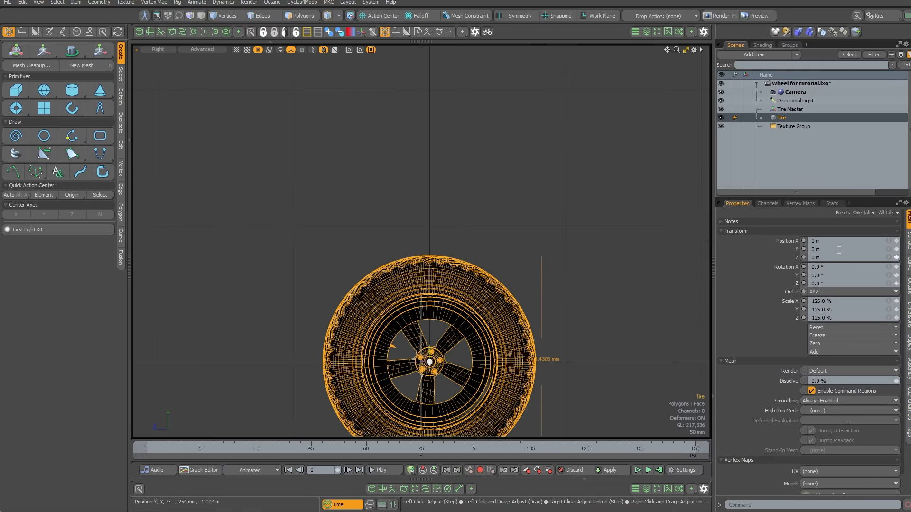
key("ctrl+space")
left_click(554, 176)
left_click_drag(621, 340, 630, 340, "alt")
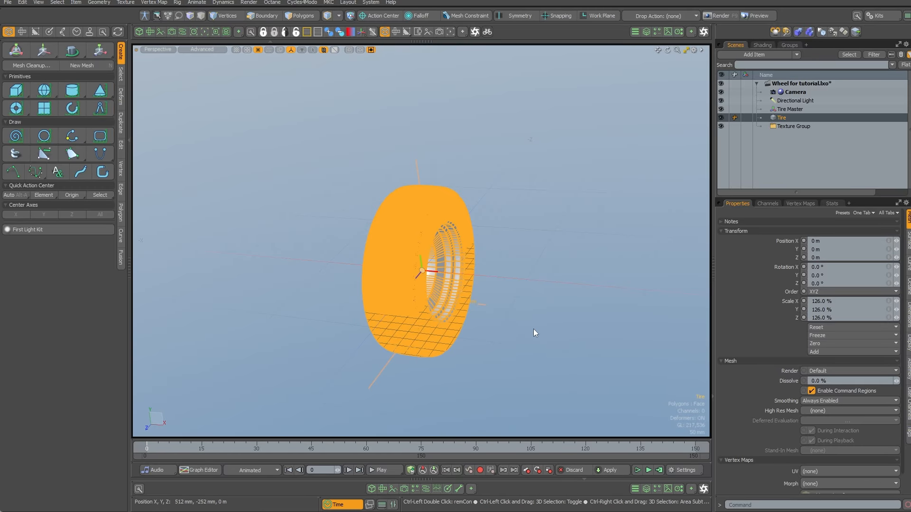
- Try rotating the Tire about its own centre and undo the test rotation
key("e")
left_click_drag(403, 318, 477, 224, "alt")
key("ctrl+z")
- In the Front view, move the Tire up to Y position 392.5 mm so it rests on the ground line
key("ctrl+space")
left_click(473, 284)
key("a")
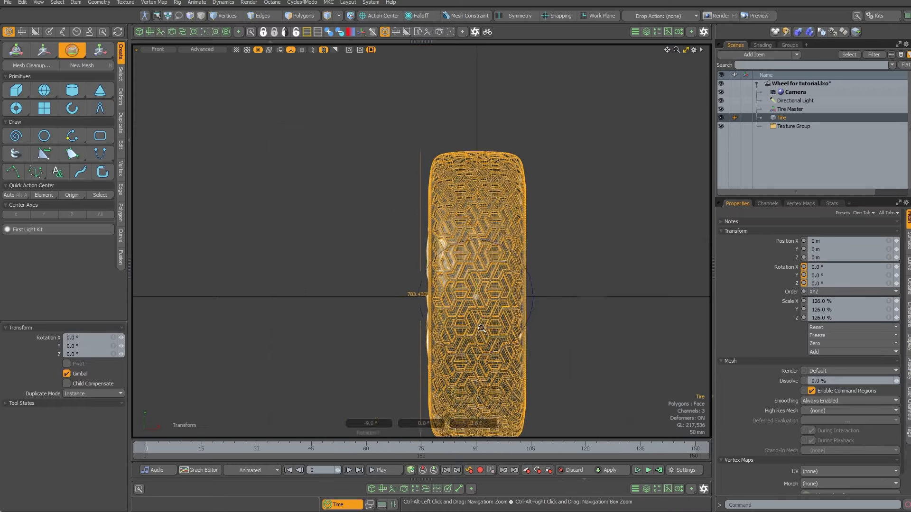
key("w")
left_click_drag(427, 206, 432, 70)
scroll(432, 70, "up", 3)
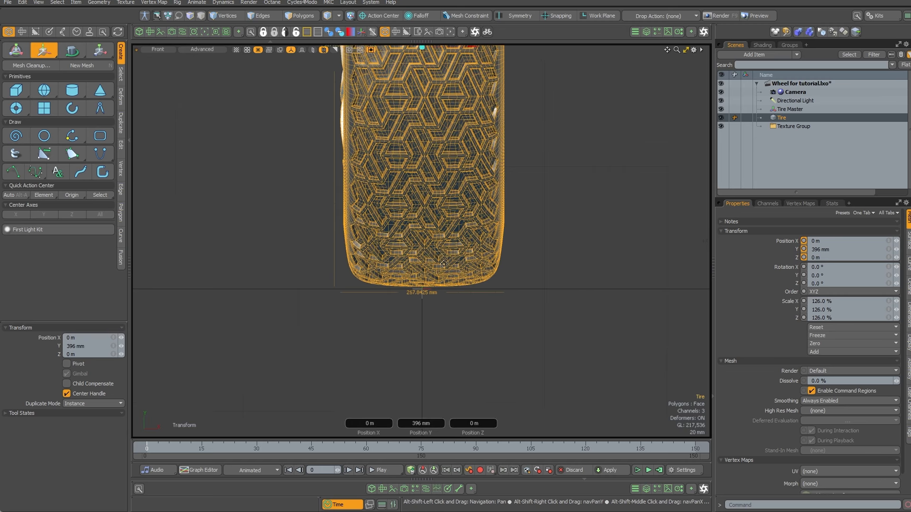
scroll(417, 266, "up", 6)
left_click_drag(433, 336, 384, 360, "ctrl")
key("KP_Decimal")
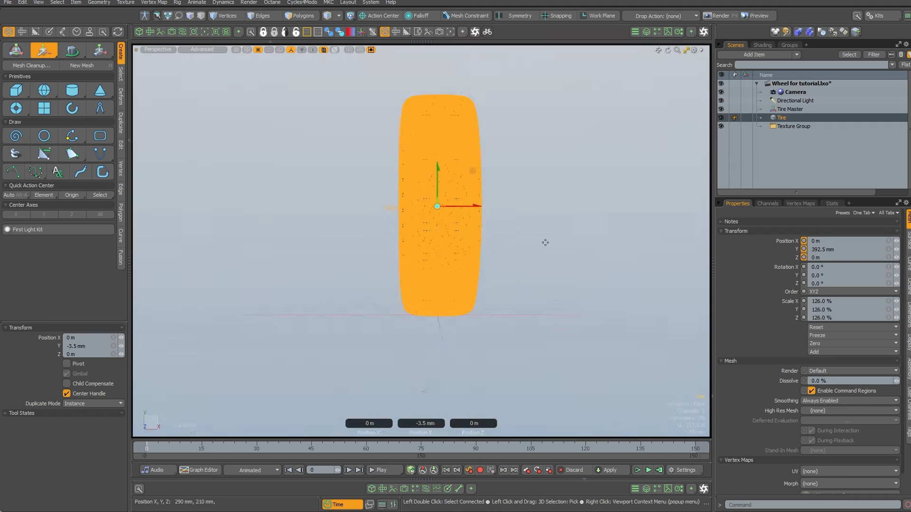
- Parent the Tire mesh under the Tire Master locator and select Tire Master
left_click_drag(545, 242, 305, 307, "alt")
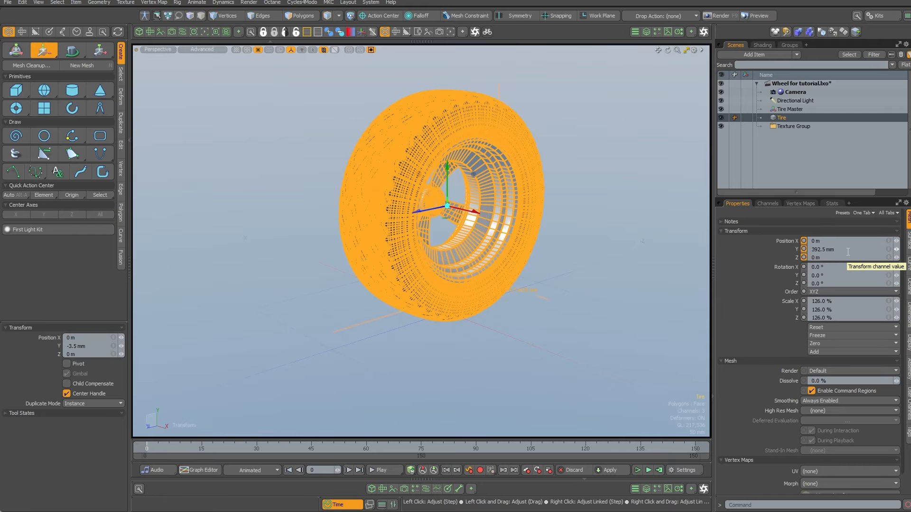
left_click_drag(468, 319, 441, 289, "alt")
left_click_drag(795, 118, 797, 108)
left_click(788, 109)
left_click_drag(474, 284, 403, 273, "alt")
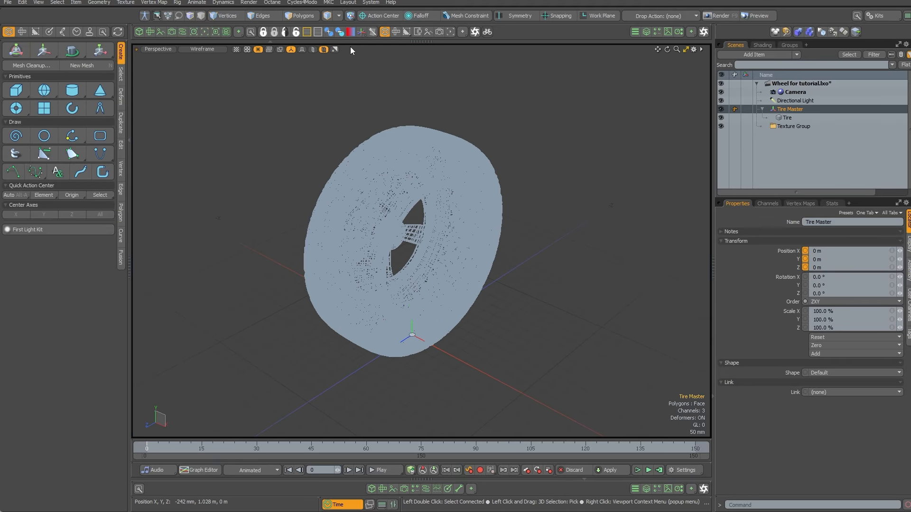
- With ETEREA Quick Locators, give Tire Master a custom plane shape aligned to the Y axis, without solid fill
left_click(362, 31)
left_click_drag(359, 52, 211, 89)
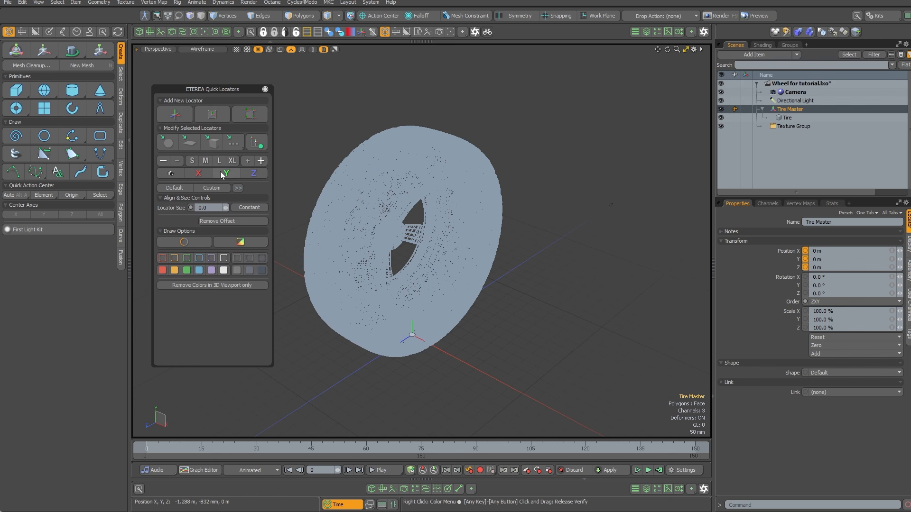
left_click(189, 145)
left_click(226, 173)
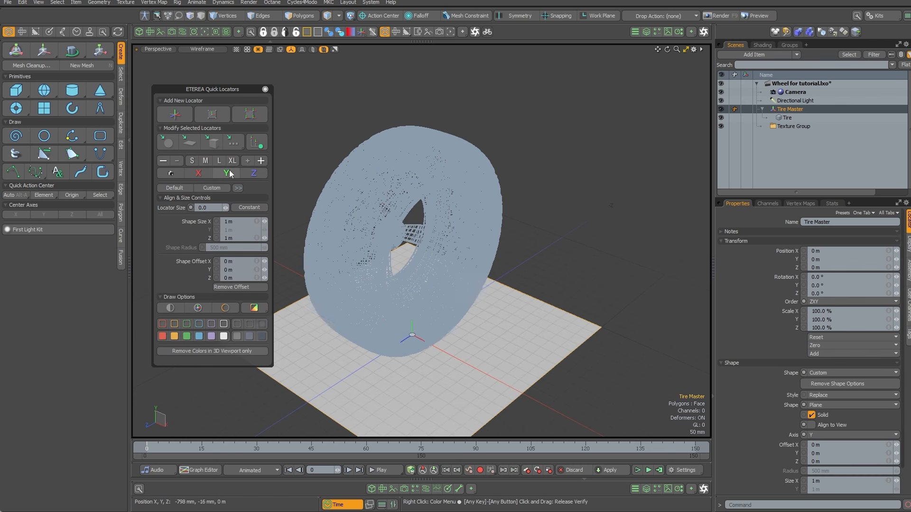
left_click(170, 308)
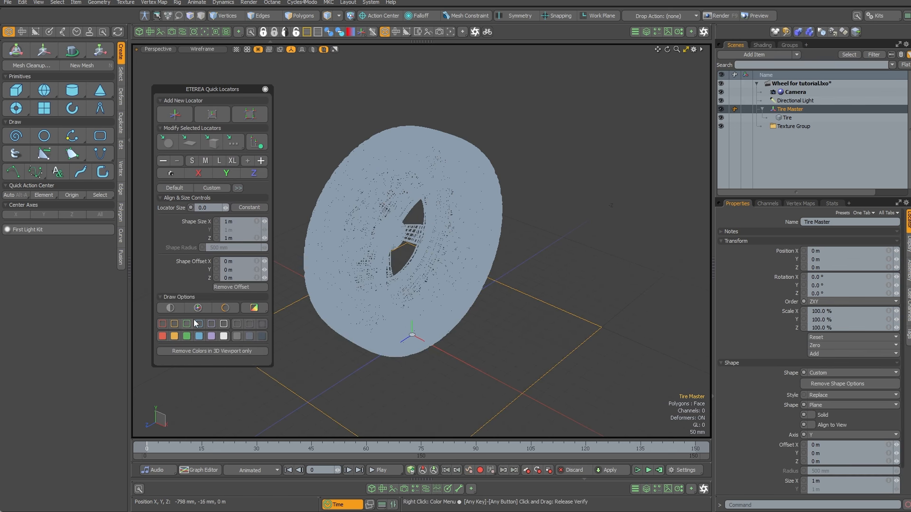
- Set the Tire Master locator's wire color to magenta (0.92, 0.0, 0.89)
left_click(211, 325)
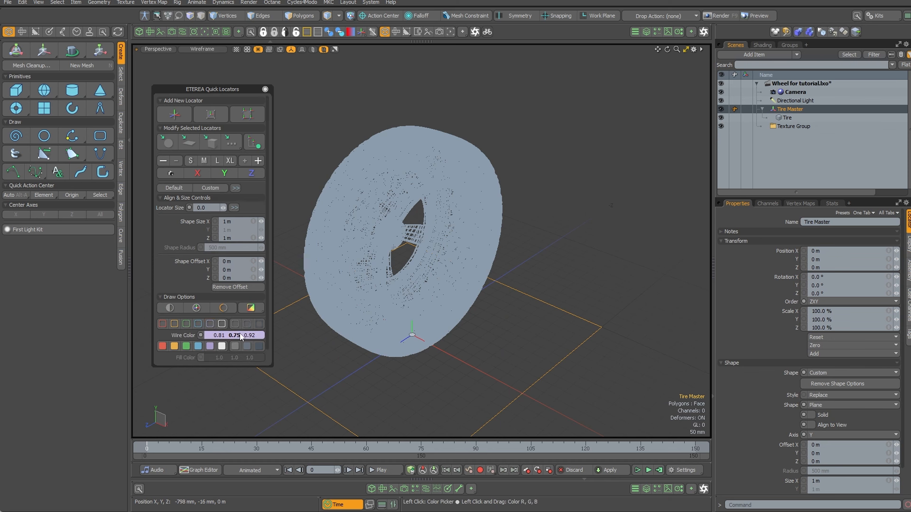
left_click(245, 336)
left_click_drag(372, 333, 394, 331)
- Set the Tire Master locator's shape size to 250 mm in X and Z and test selecting it in the viewport
left_click(238, 221)
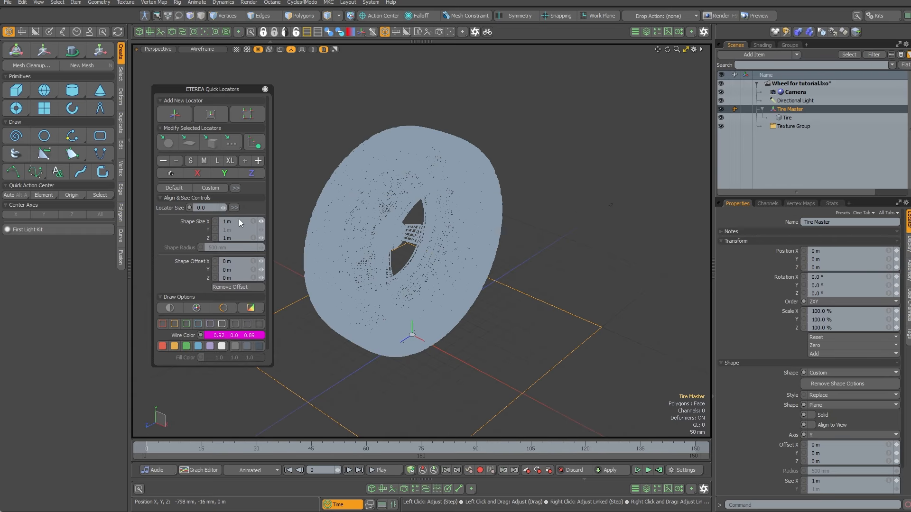
type("250mm")
key("Tab")
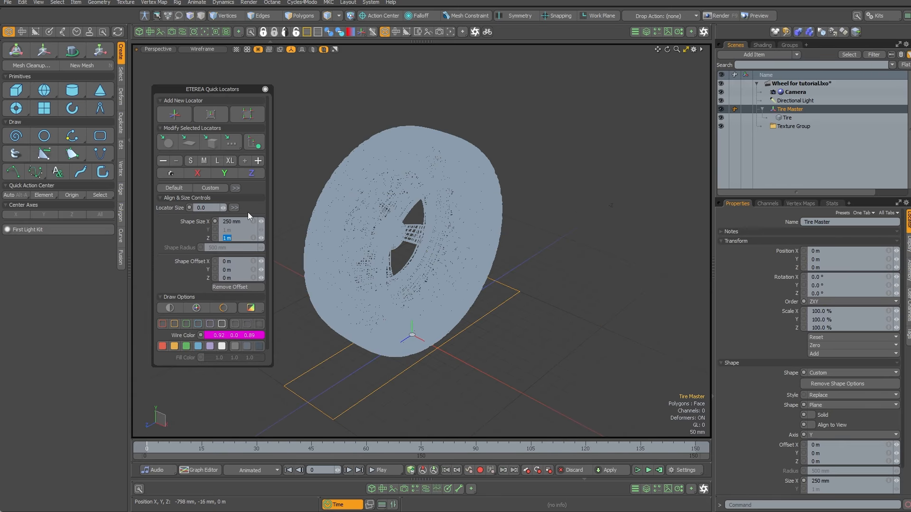
type(".2")
key("Return")
left_click(474, 377)
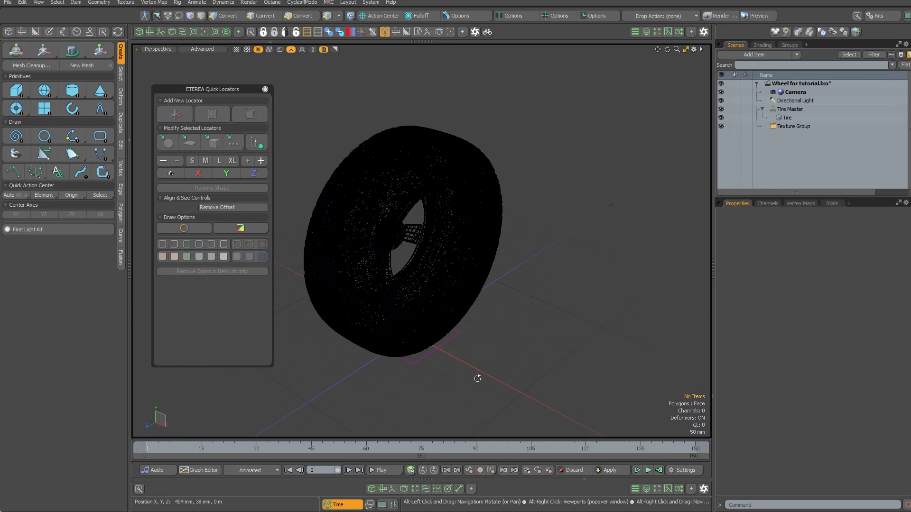
left_click(420, 360)
key("w")
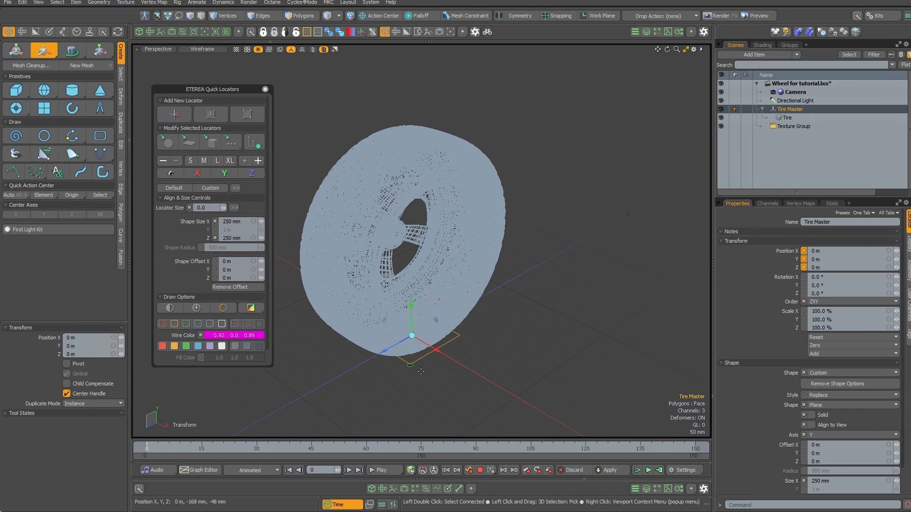
left_click(545, 348)
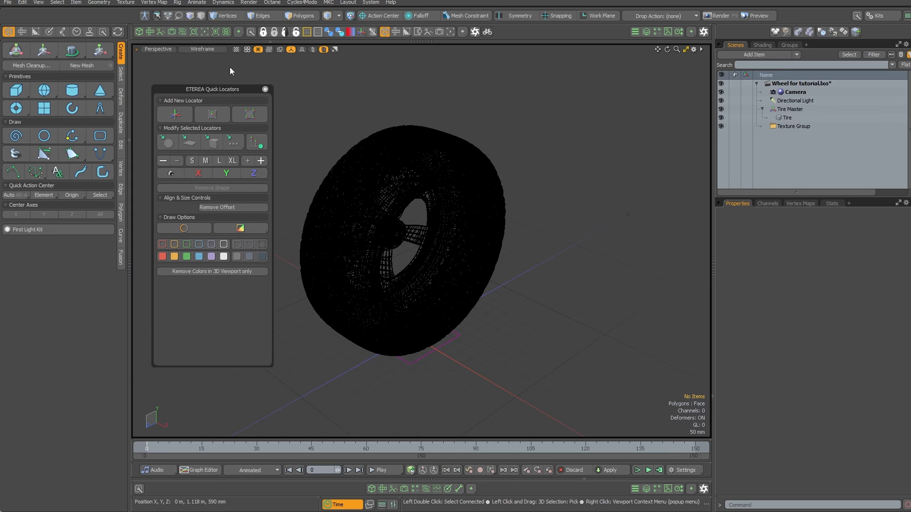
- Close ETEREA Quick Locators and return the viewport to Advanced shading
left_click(265, 89)
right_click(266, 92, "alt")
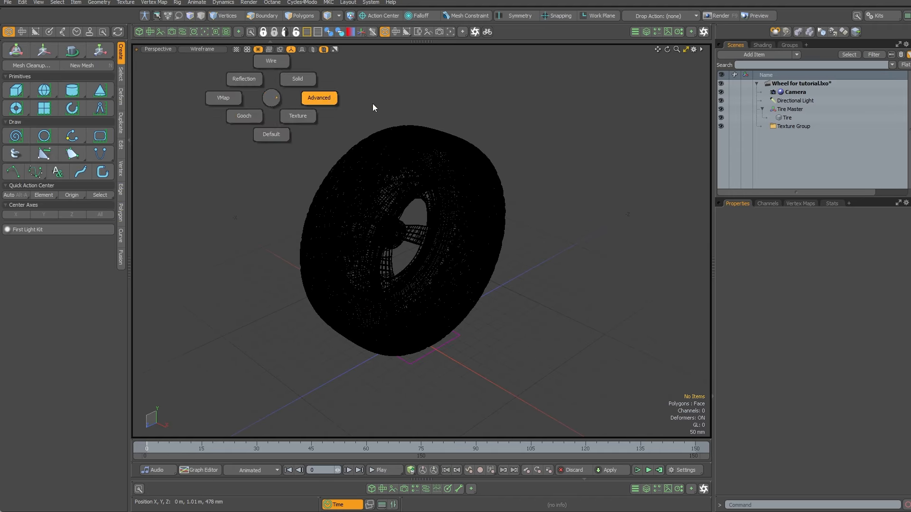
left_click(320, 96)
left_click_drag(445, 315, 709, 154, "alt")
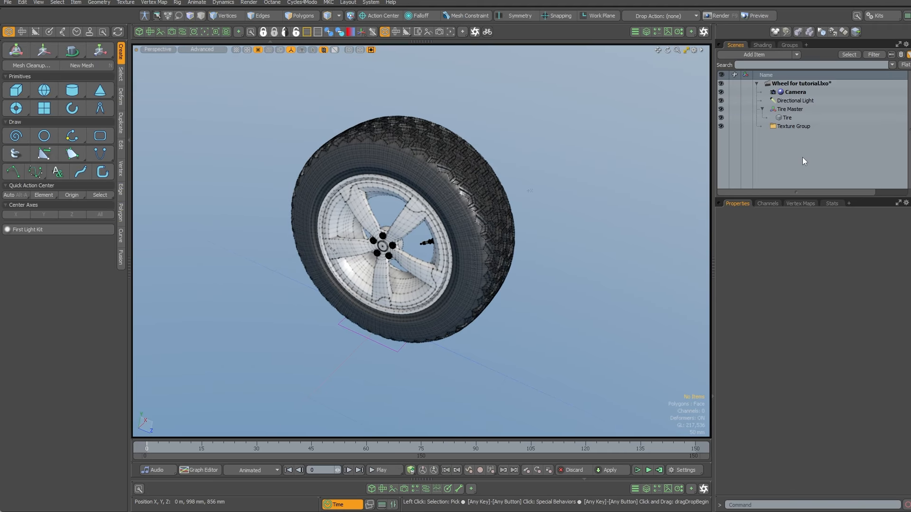
- Add a new mesh item and name it Ground
key("n")
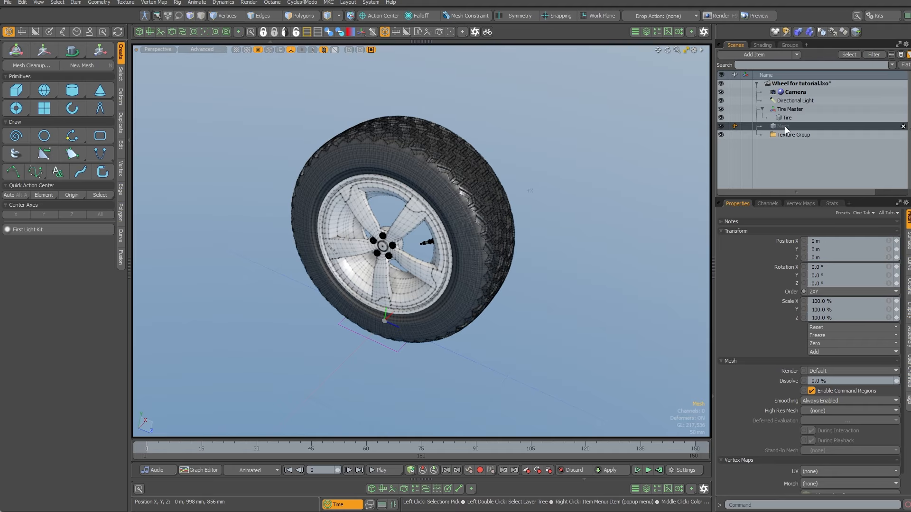
double_click(784, 127)
type("Ground")
key("Return")
- Show the mesh operations list and add a Plane mesh operation to the Ground mesh
left_click(647, 31)
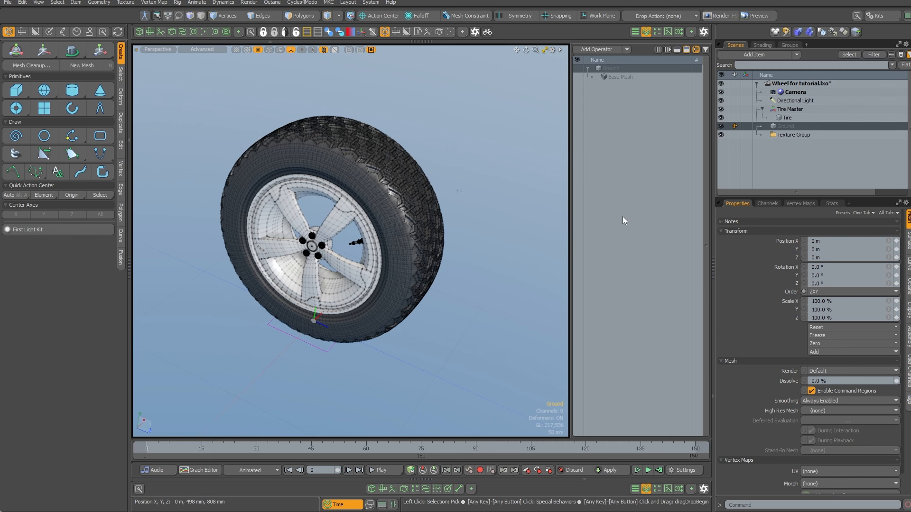
key("Tab")
scroll(617, 228, "down", 5)
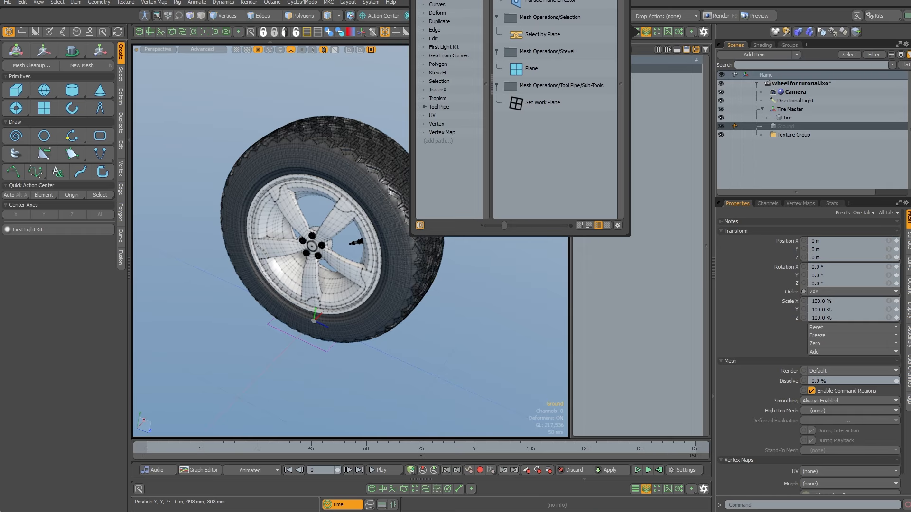
left_click(617, 228)
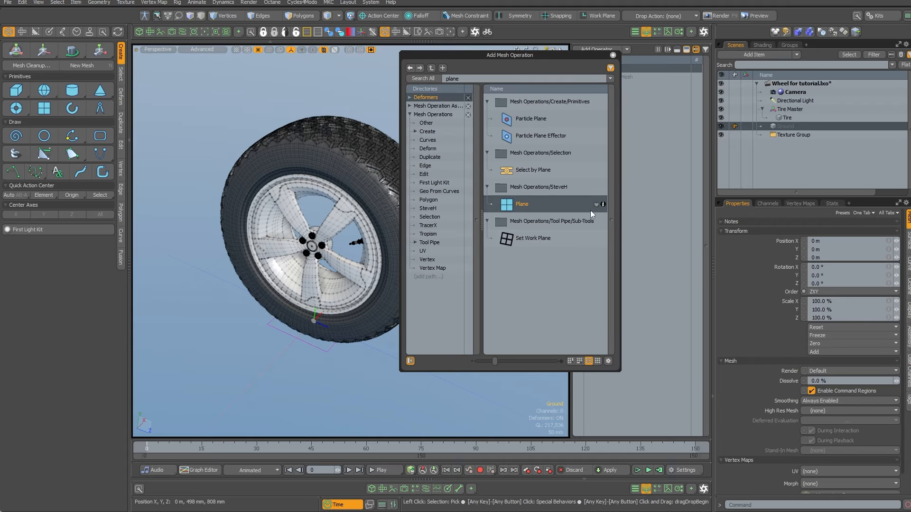
double_click(531, 206)
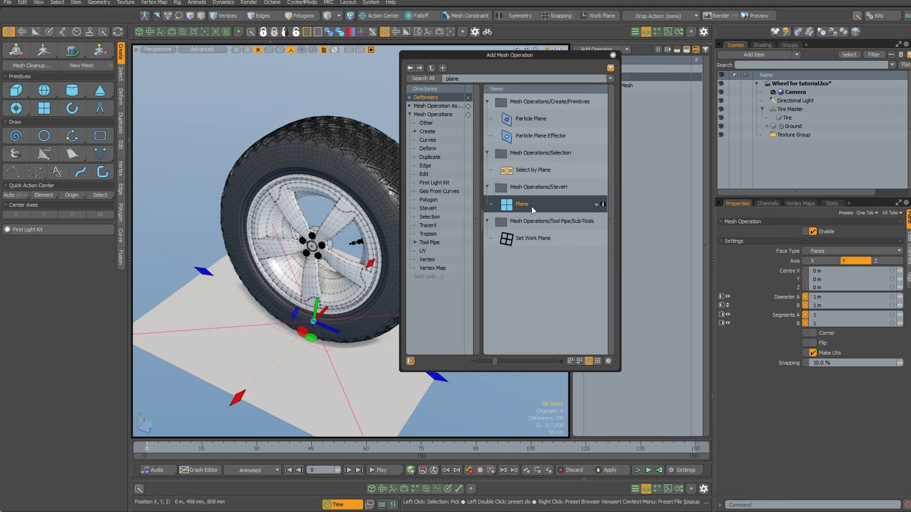
left_click(613, 55)
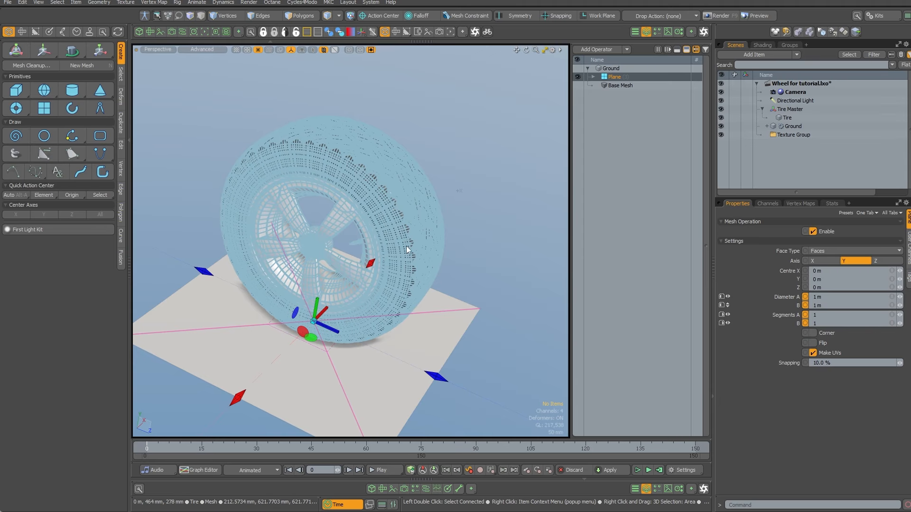
- Enlarge the ground plane by setting its Diameter A and B to 6 m
left_click_drag(406, 246, 394, 332, "alt")
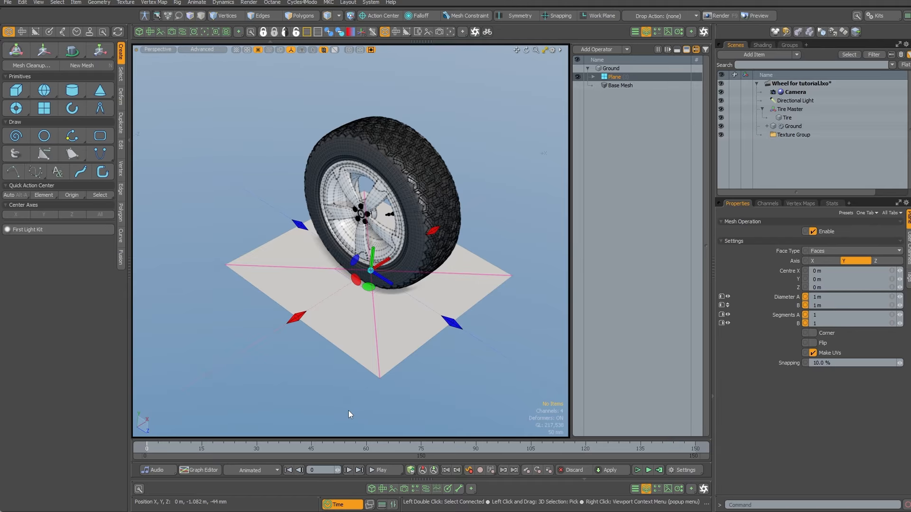
left_click_drag(348, 411, 371, 283, "alt")
left_click_drag(313, 255, 138, 358, "ctrl")
left_click_drag(372, 280, 350, 276, "ctrl+alt")
left_click_drag(350, 276, 398, 227, "alt+shift")
left_click_drag(231, 254, 153, 283, "ctrl")
left_click_drag(432, 297, 381, 296, "alt+shift")
left_click_drag(381, 296, 367, 303, "alt+shift")
left_click(331, 424)
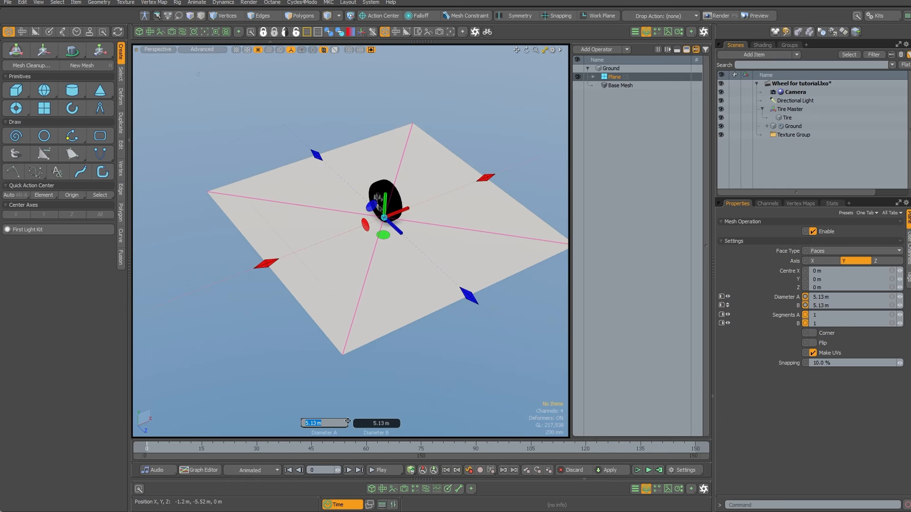
type("6")
key("Tab")
type("6")
key("Return")
left_click_drag(443, 225, 388, 273, "ctrl+alt")
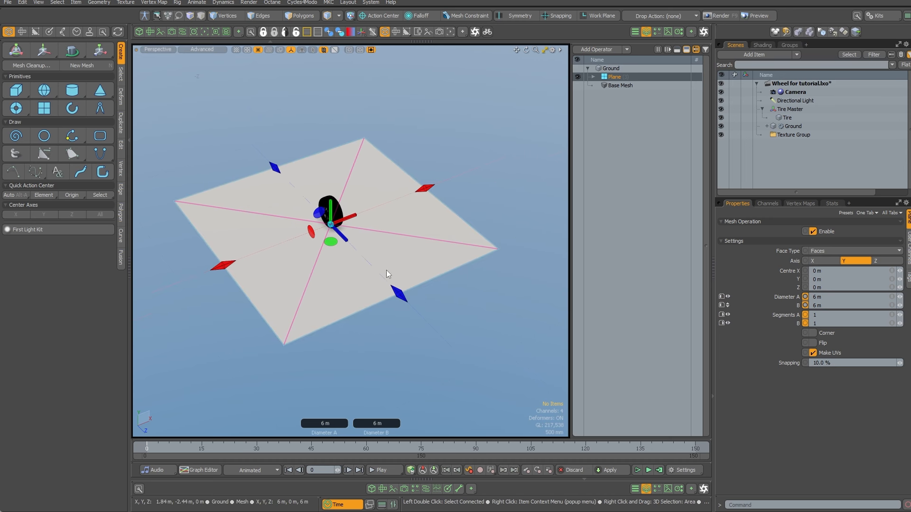
- Subdivide the ground plane by setting Segments A and B to 100
key("c")
right_click_drag(419, 297, 435, 315)
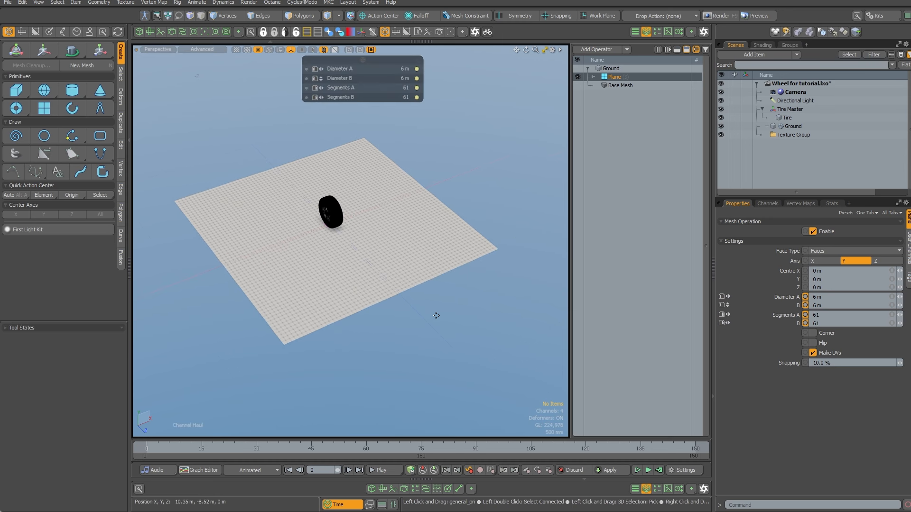
right_click_drag(364, 310, 457, 325)
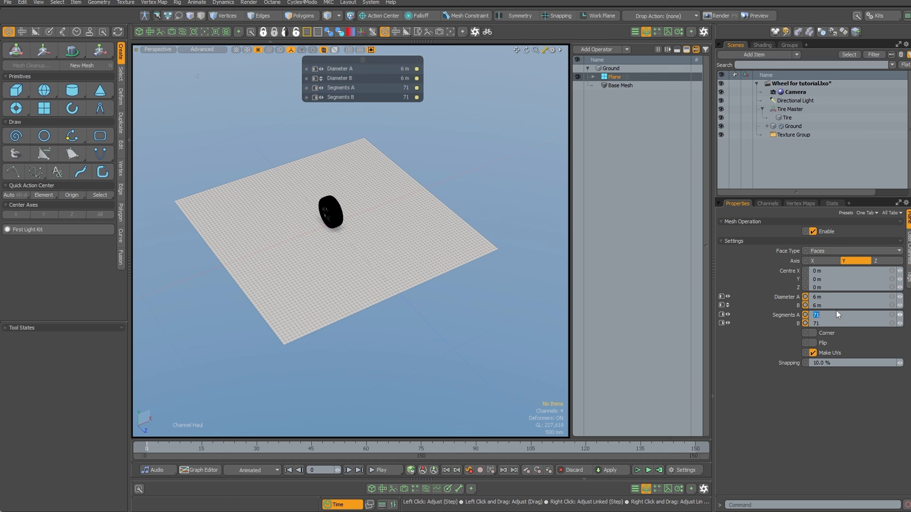
type("100")
key("Return")
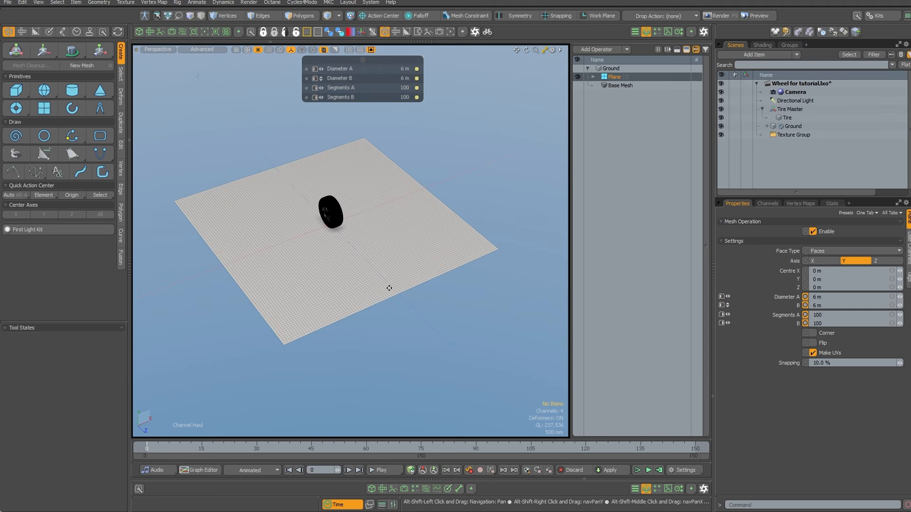
left_click_drag(391, 286, 291, 313, "ctrl+alt")
key("q")
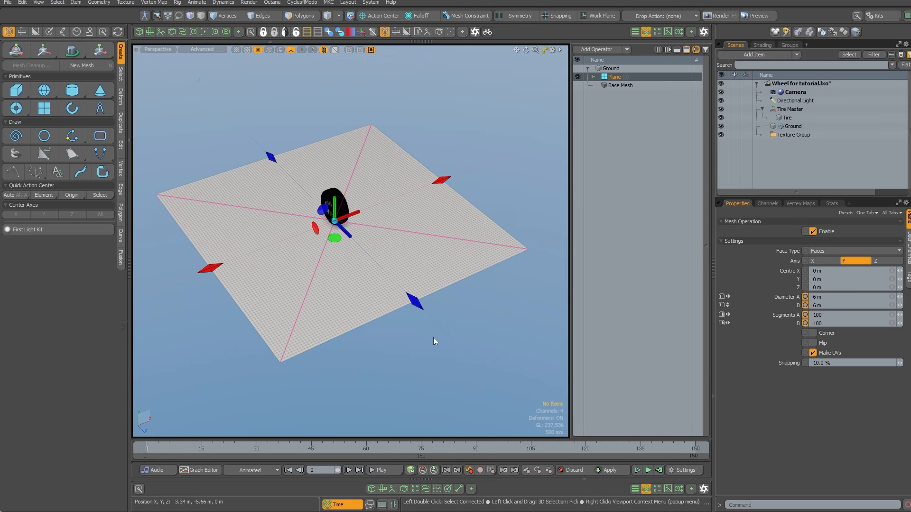
- Add another new mesh item and name it Curve
left_click_drag(418, 362, 429, 366, "alt+shift")
scroll(429, 366, "up", 1)
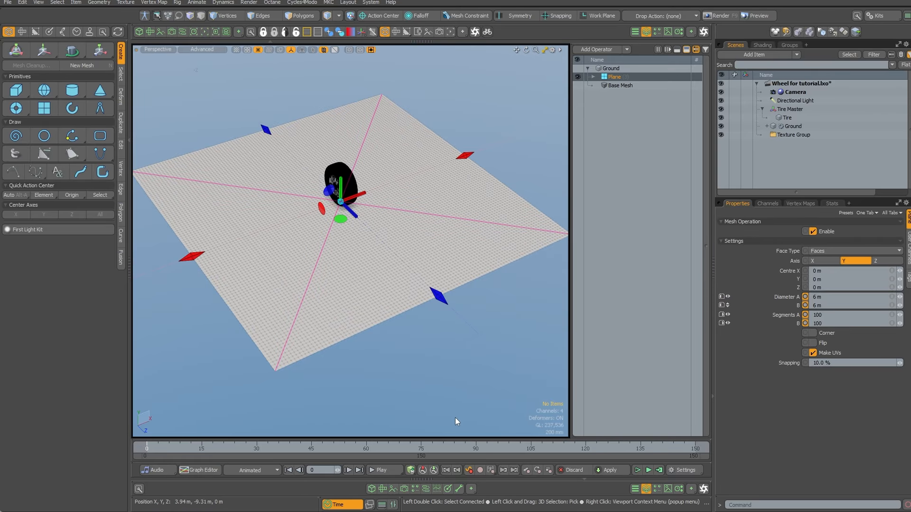
left_click_drag(455, 418, 471, 207, "alt")
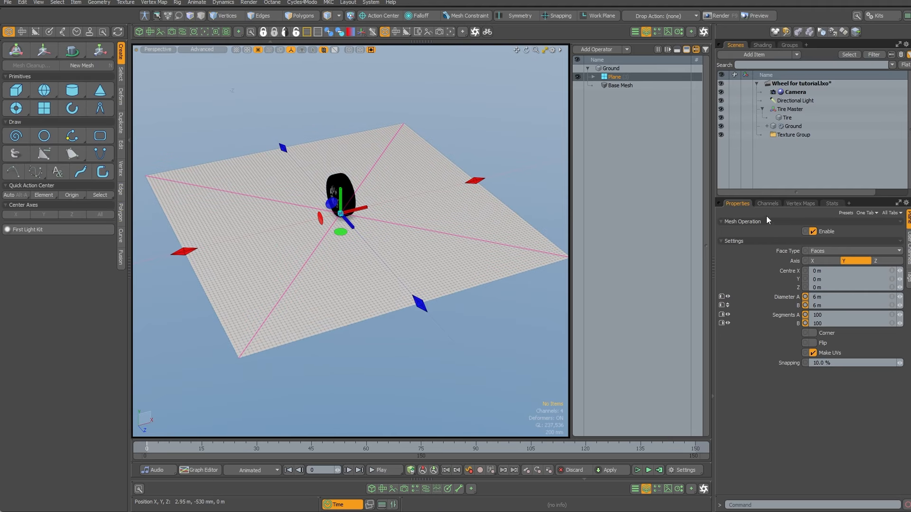
key("n")
left_click_drag(787, 143, 784, 132)
double_click(789, 134)
type("C")
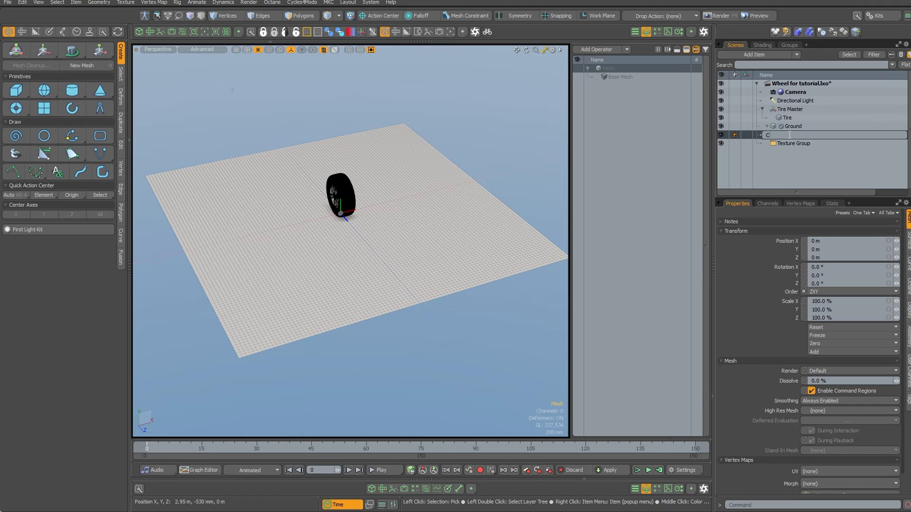
type("urve")
key("Return")
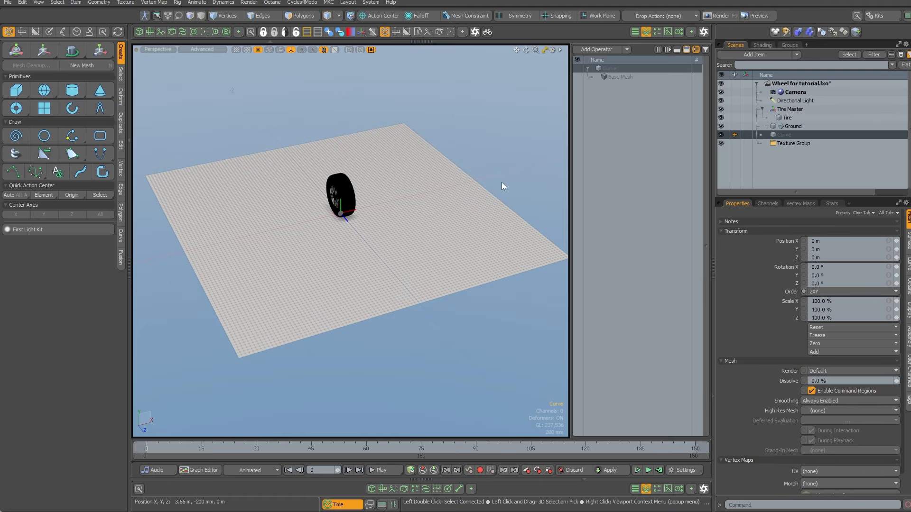
- Draw a helix curve around the wheel, centred at the origin, about 3.78 m high with a radius of about 1.94 m
left_click(22, 137)
mouse_move(384, 254)
left_mouse_down("alt")
mouse_move(445, 261)
mouse_move(375, 291)
mouse_move(360, 323)
left_mouse_up("alt")
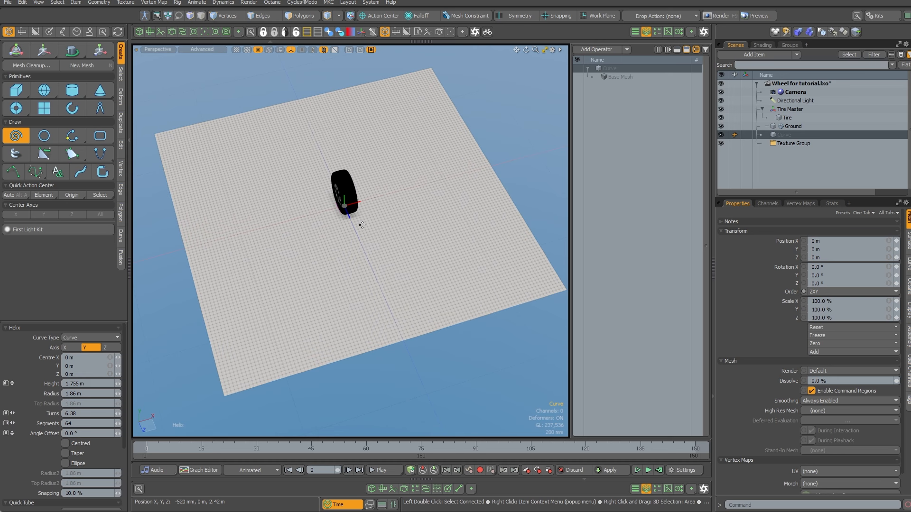
left_click_drag(362, 225, 407, 194, "alt")
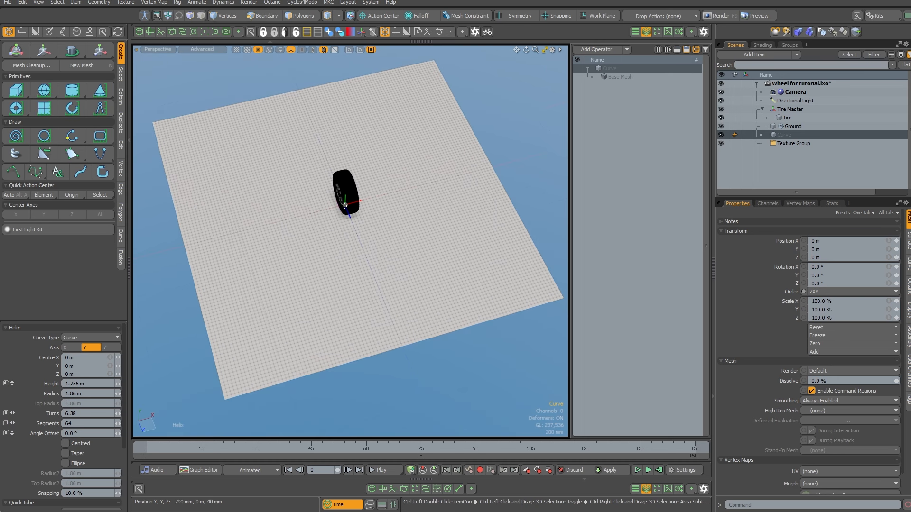
left_click_drag(346, 206, 351, 206, "ctrl")
left_click_drag(437, 187, 427, 189, "ctrl")
left_click_drag(373, 233, 538, 224, "alt+shift")
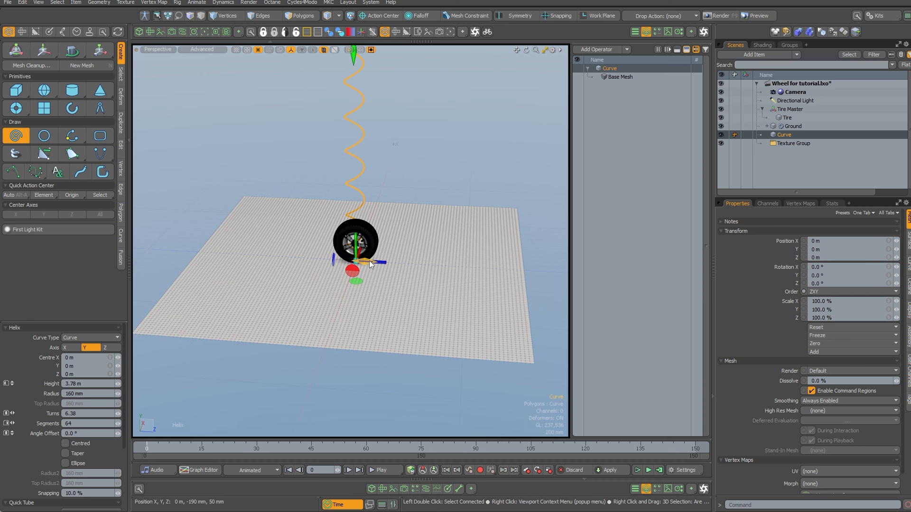
left_click_drag(369, 262, 461, 267)
left_click_drag(423, 261, 278, 326, "alt+shift")
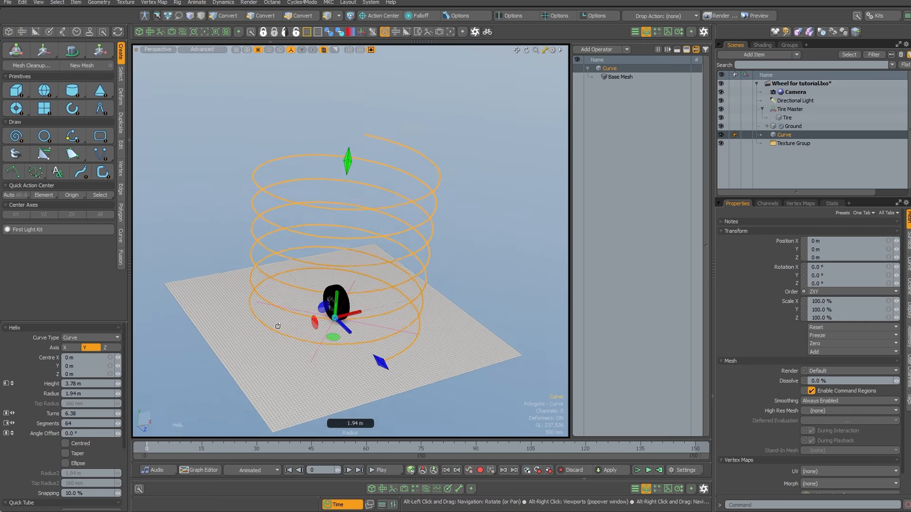
mouse_move(308, 210)
left_mouse_down("alt+shift")
mouse_move(343, 192)
mouse_move(295, 204)
left_mouse_up("alt+shift")
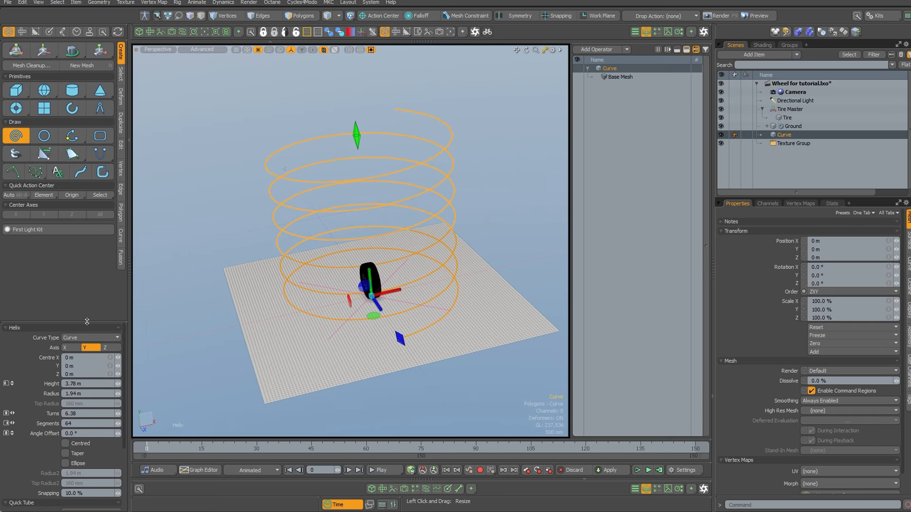
- Taper the helix to a top radius of about 380 mm and flatten it with a height of 0 m
left_click_drag(87, 321, 86, 222)
left_click(67, 353)
left_click_drag(342, 256, 305, 255, "alt")
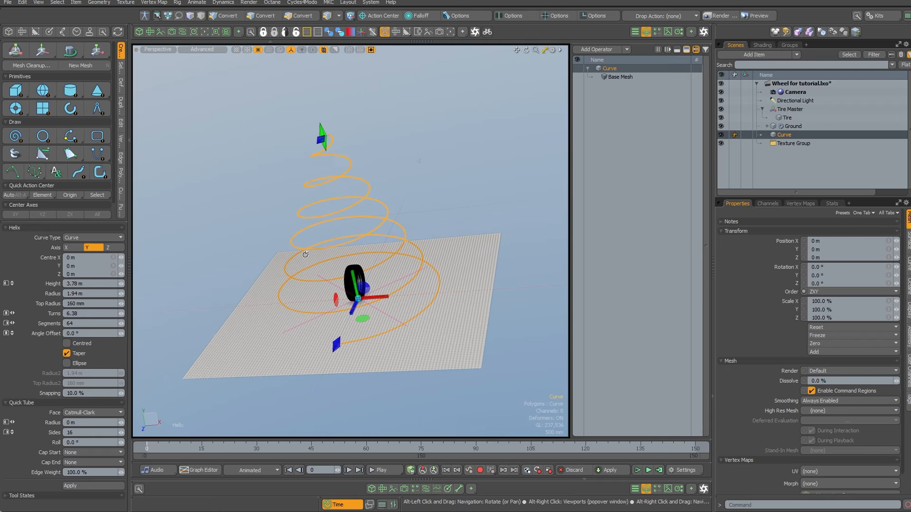
left_click_drag(322, 139, 358, 296)
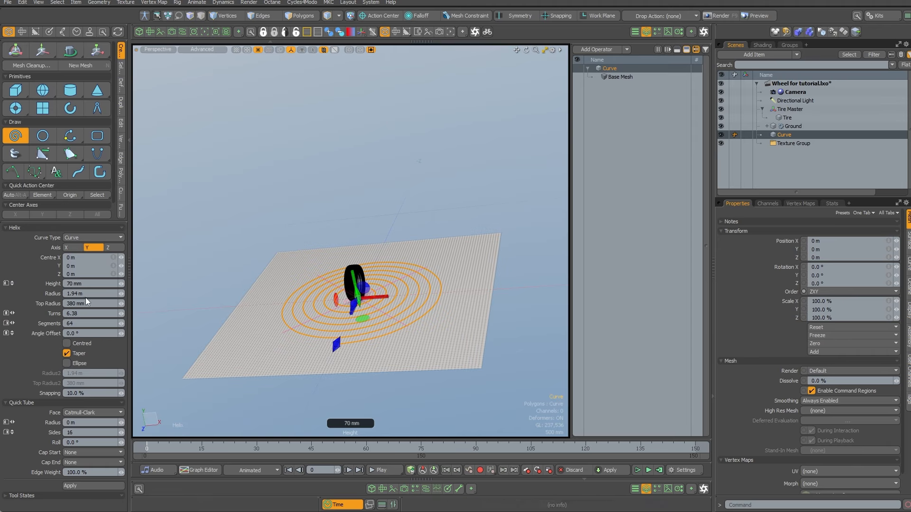
left_click(93, 283)
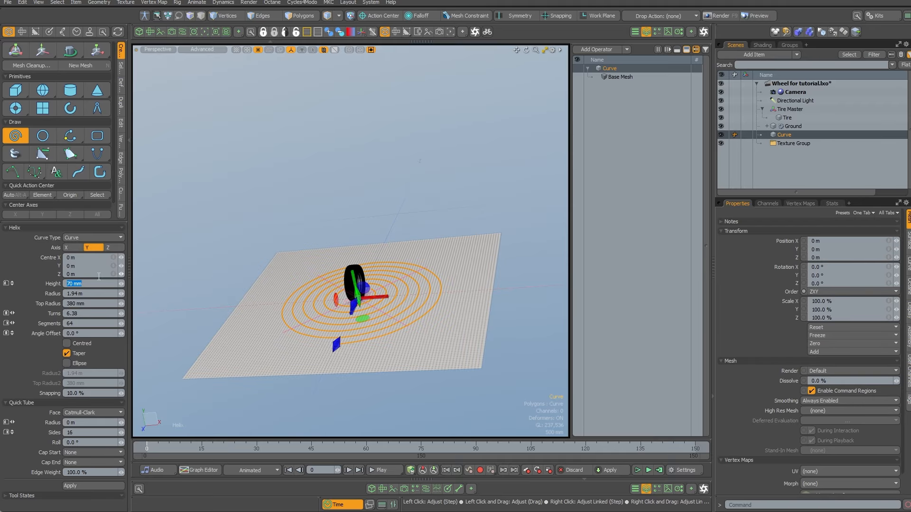
type("0")
key("Return")
- Set the flattened spiral's number of turns to 2
left_click_drag(363, 275, 368, 326, "alt")
left_click_drag(309, 326, 401, 289, "alt")
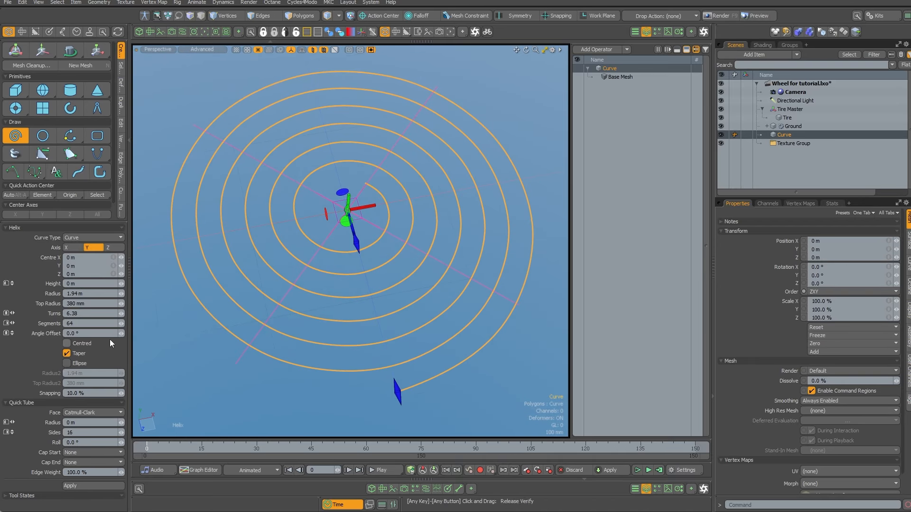
key("Return")
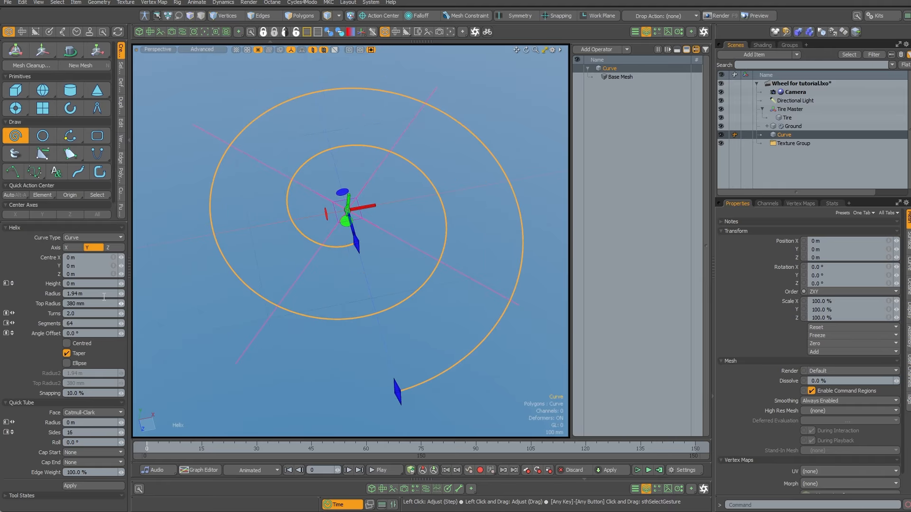
- Enlarge the spiral's radius to about 2.83 m, shift its centre to about -310 mm in Z, and finish the helix
left_click_drag(382, 299, 360, 277, "alt")
key("i")
left_click_drag(436, 333, 476, 215, "alt")
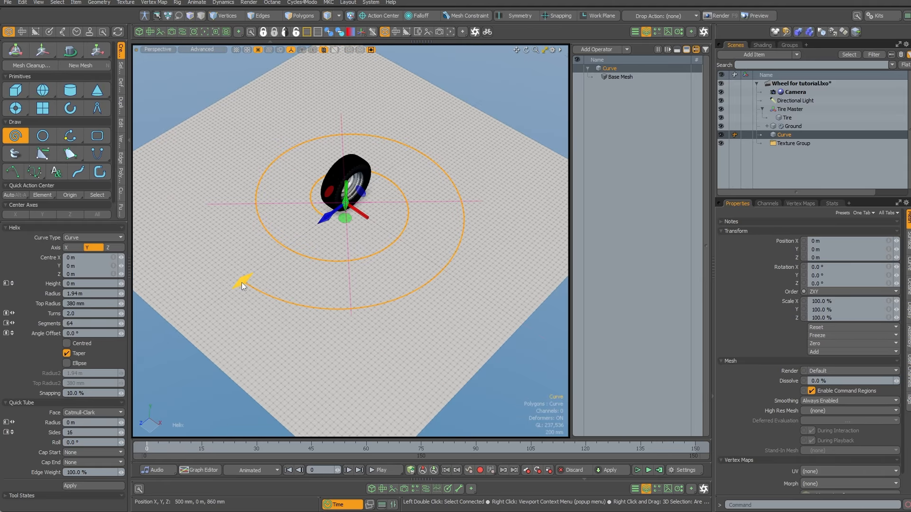
left_click_drag(241, 283, 204, 311)
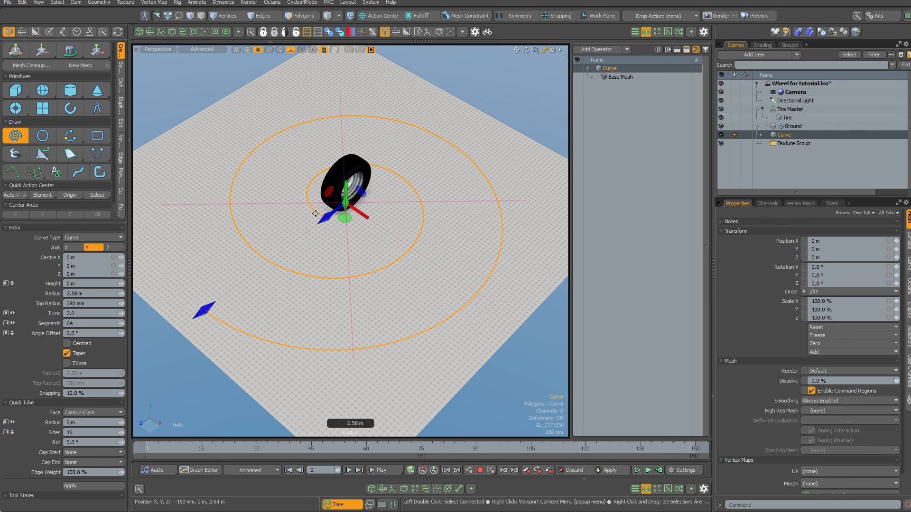
left_click_drag(337, 210, 359, 193)
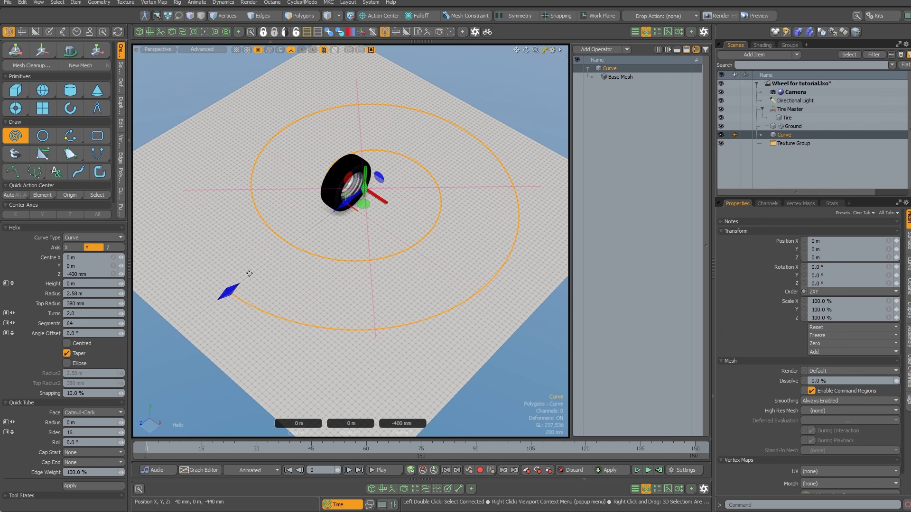
left_click_drag(229, 290, 213, 303)
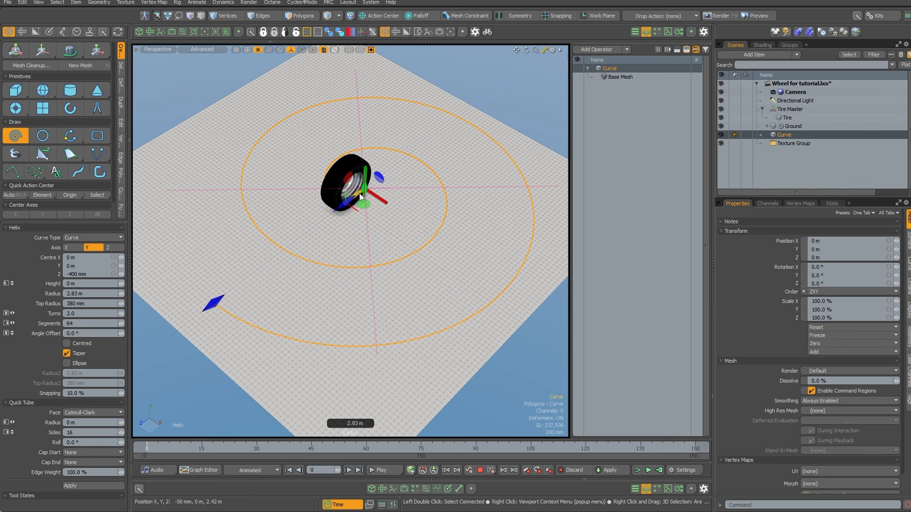
left_click_drag(350, 201, 342, 204)
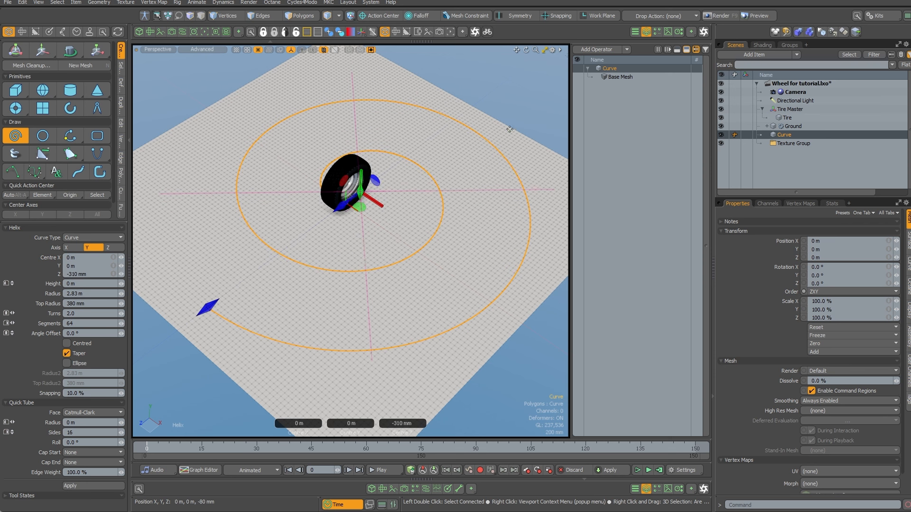
key("Escape")
left_click_drag(373, 314, 392, 256, "alt")
- Add draw options to the Curve mesh, with the wireframe set to User and the draw style set to Wireframe
left_click(817, 136)
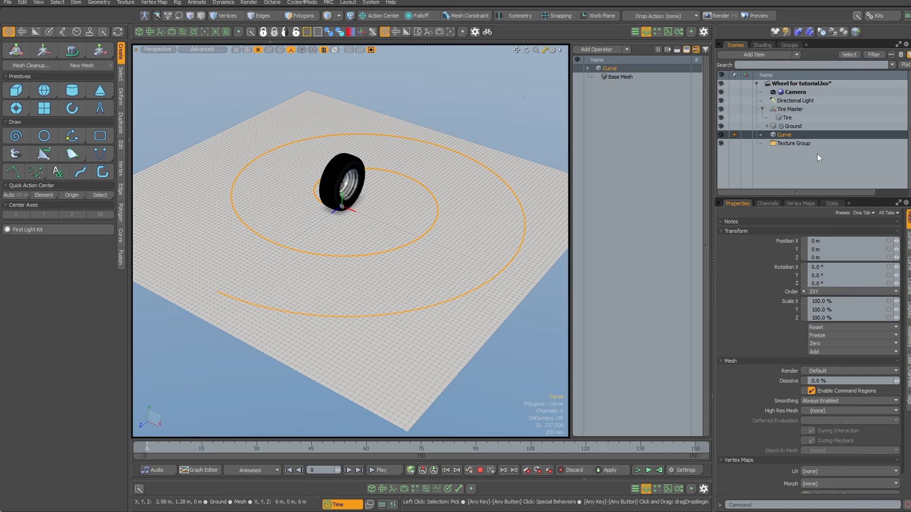
left_click(908, 311)
left_click(818, 314)
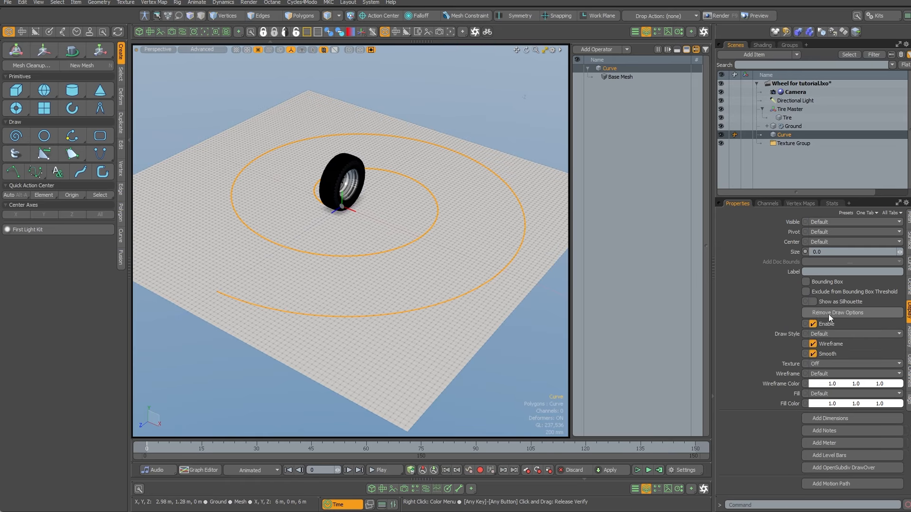
left_click(814, 365)
left_click(859, 373)
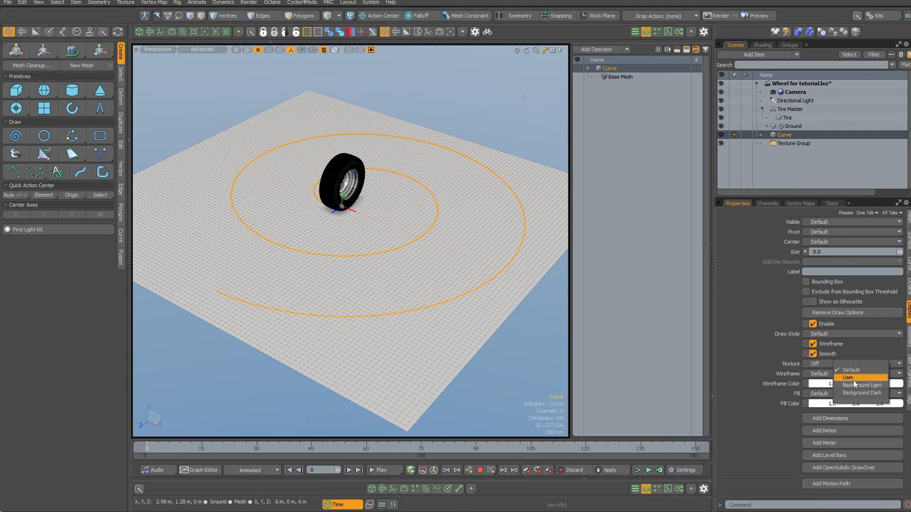
left_click(855, 378)
left_click(829, 332)
left_click(826, 339)
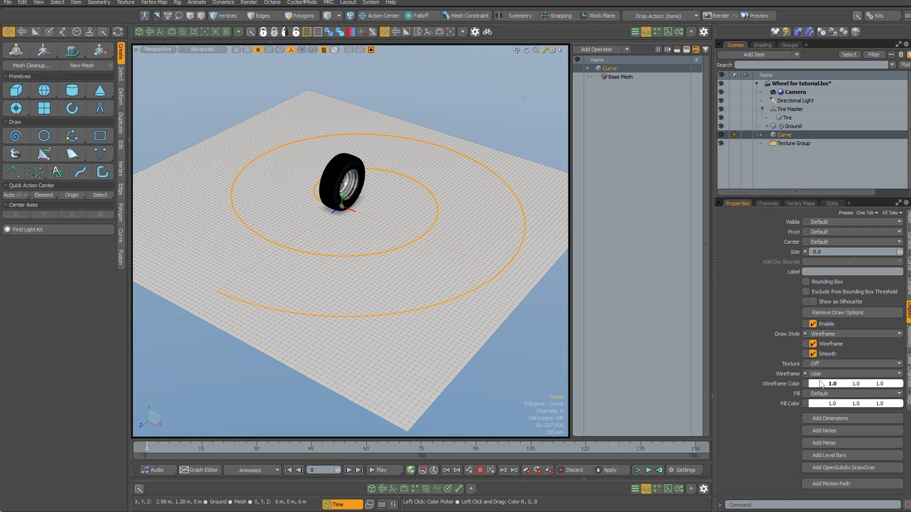
- Set the Curve's wireframe colour to cyan with RGB 0.0, 1.0, 0.95 and deselect the item
left_click(820, 385)
left_click_drag(555, 332, 529, 284)
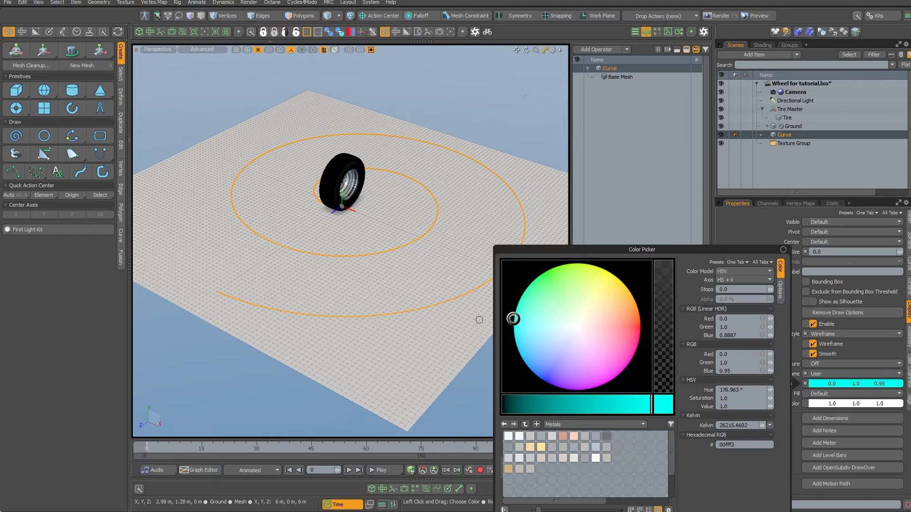
mouse_move(479, 320)
left_mouse_down()
mouse_move(476, 342)
mouse_move(467, 331)
left_mouse_up()
left_click(215, 379)
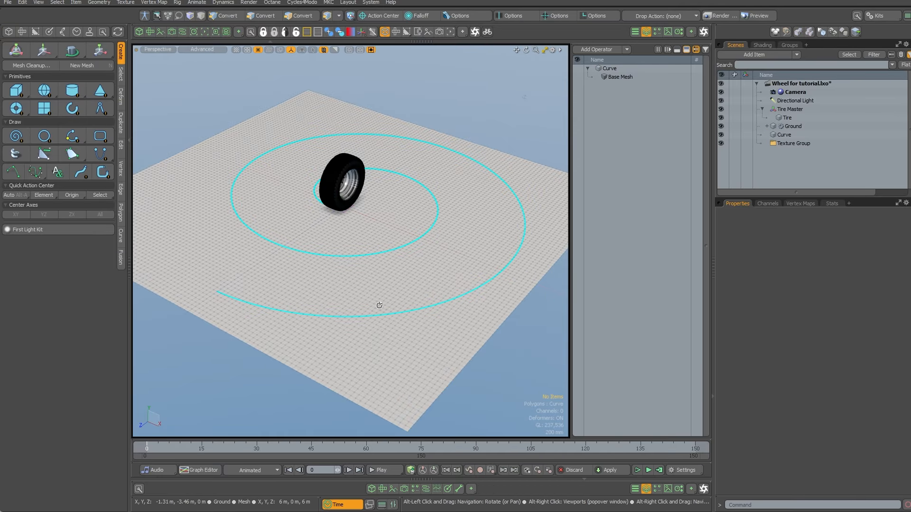
left_click_drag(378, 305, 404, 304, "alt")
scroll(375, 303, "down", 2)
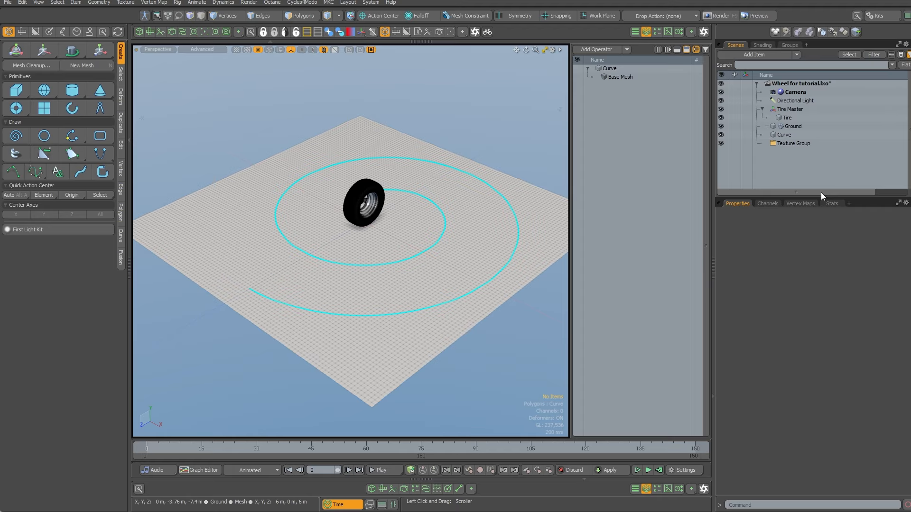
- Constrain Tire Master to the Curve with a Path constraint
left_click(799, 108)
left_click(803, 136, "ctrl")
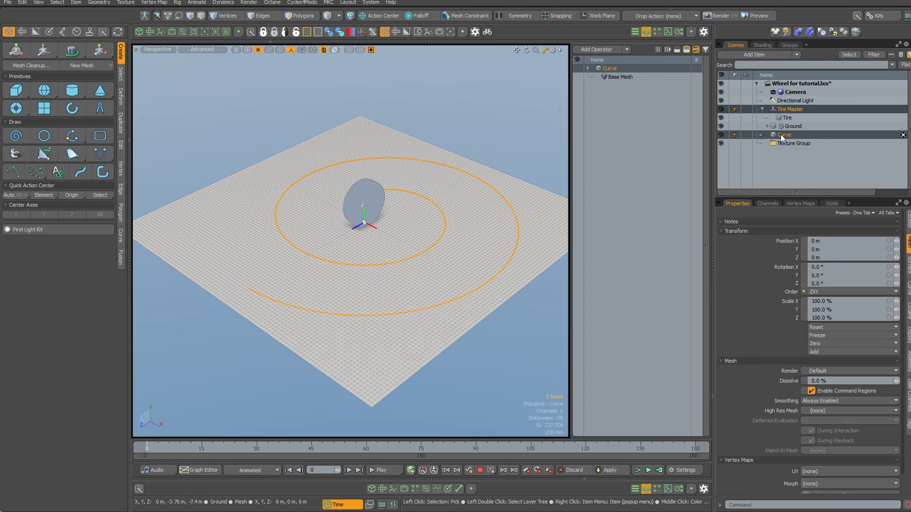
left_click(62, 31)
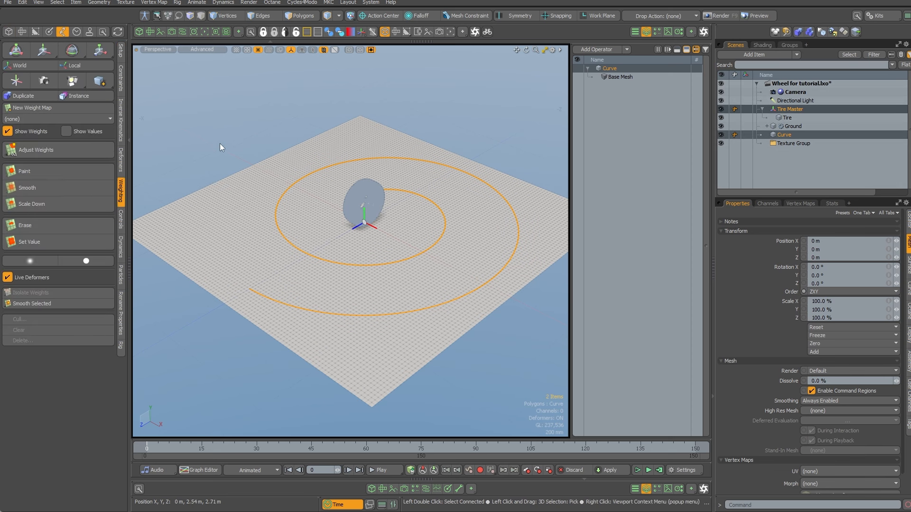
left_click(122, 85)
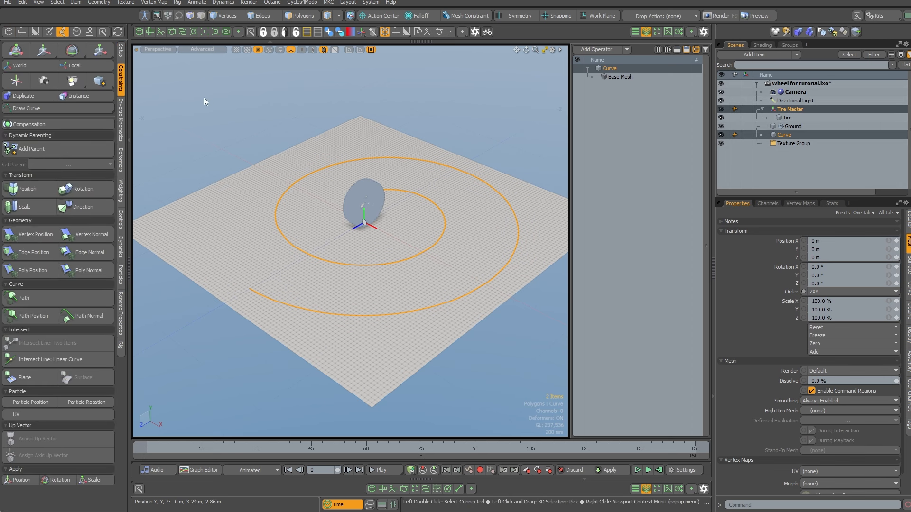
left_click(33, 297)
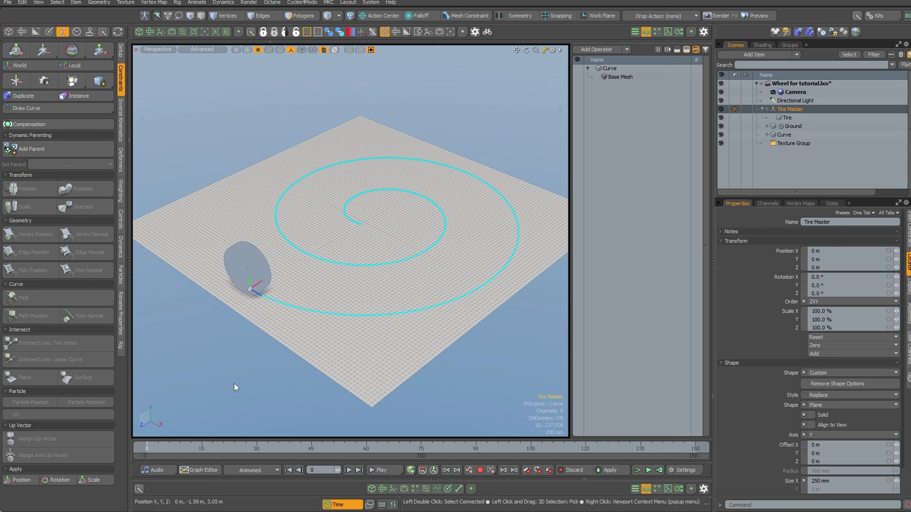
scroll(244, 307, "up", 5)
left_click_drag(243, 307, 358, 280, "alt")
- Examine the Path Constraint's settings and the tire's orientation along the curve, marking a row of tread polygons as a reference
left_click(767, 109)
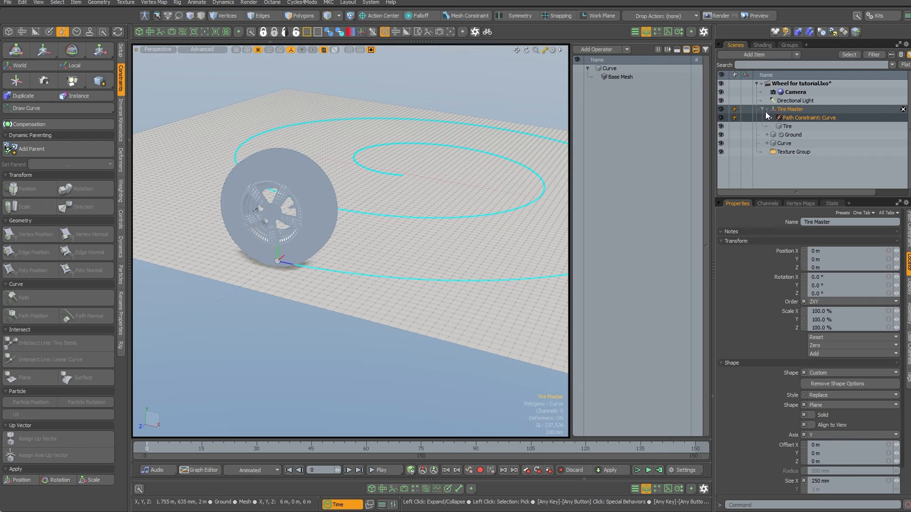
left_click(795, 120)
left_click_drag(435, 255, 332, 260, "alt")
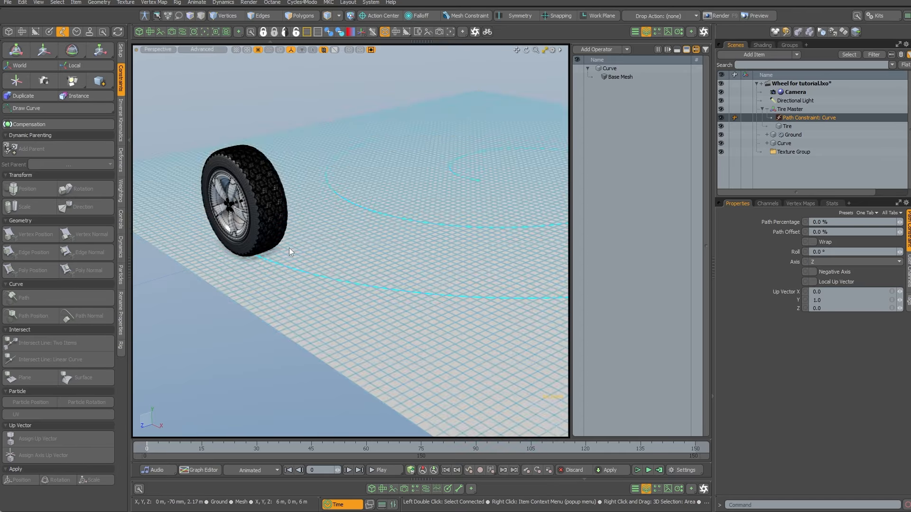
key("3")
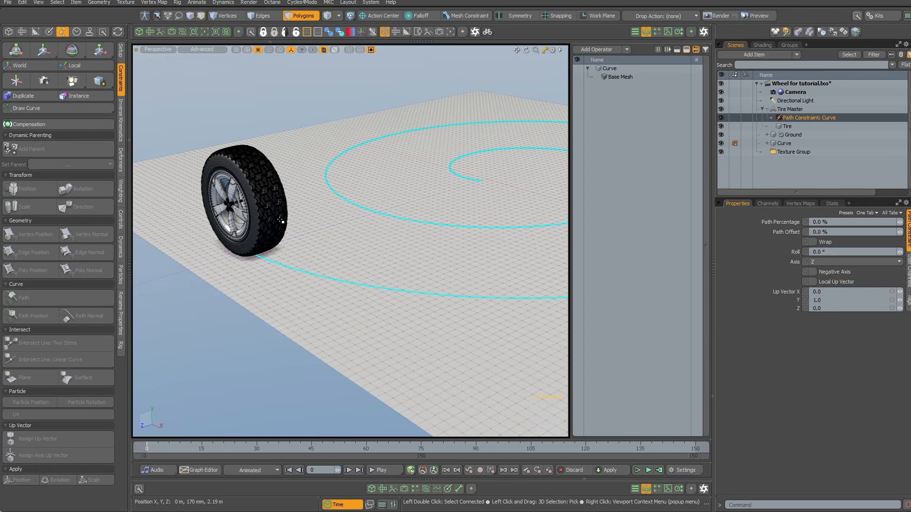
left_click(275, 228)
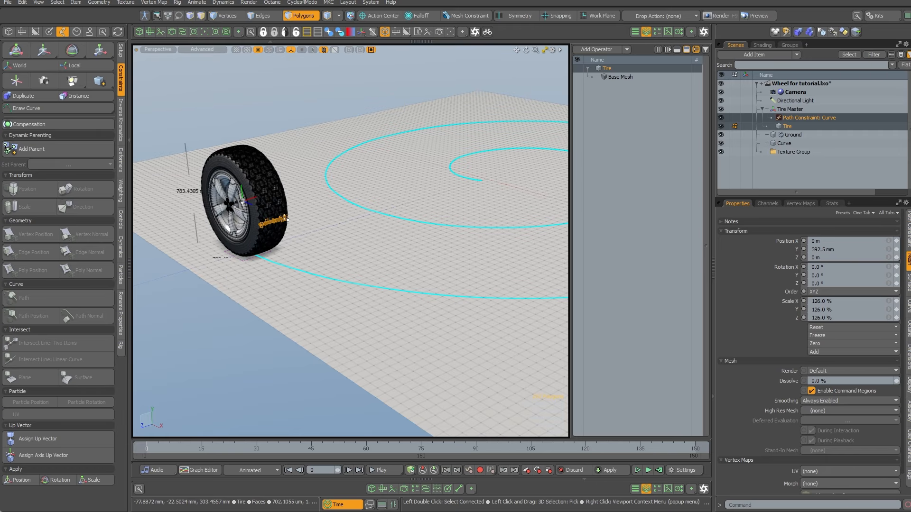
left_click_drag(276, 223, 190, 219, "alt")
scroll(280, 224, "up", 3)
left_click_drag(280, 224, 423, 127, "alt")
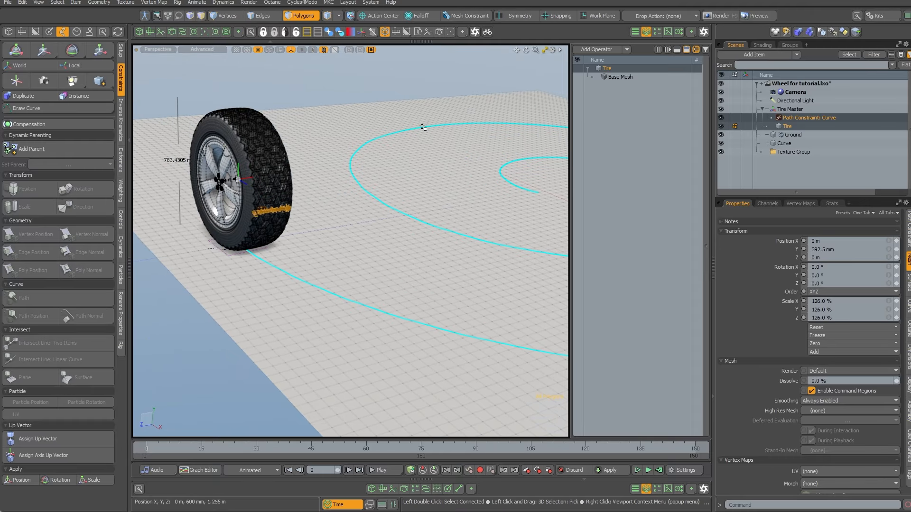
- Try X as the Path Constraint's axis, then restore it to Z
left_click(798, 118)
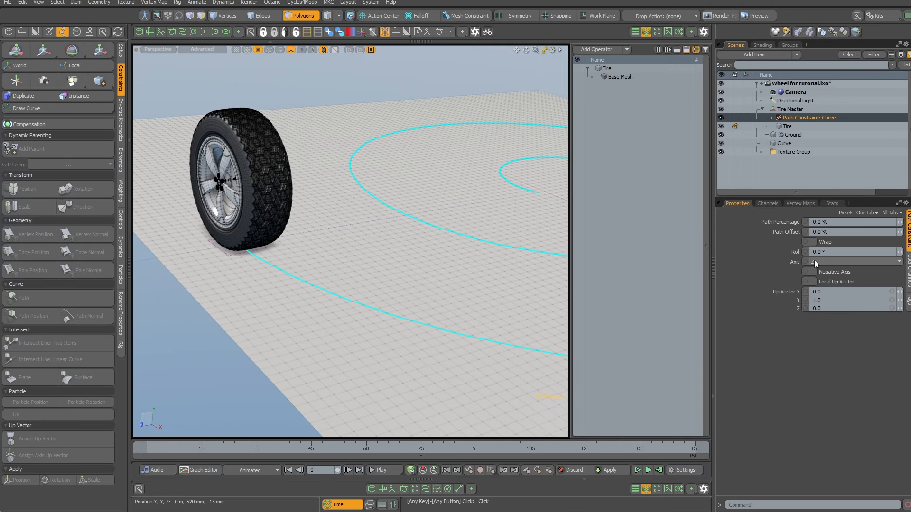
left_click_drag(535, 246, 460, 284, "ctrl+alt")
left_click_drag(460, 285, 371, 297, "alt+shift")
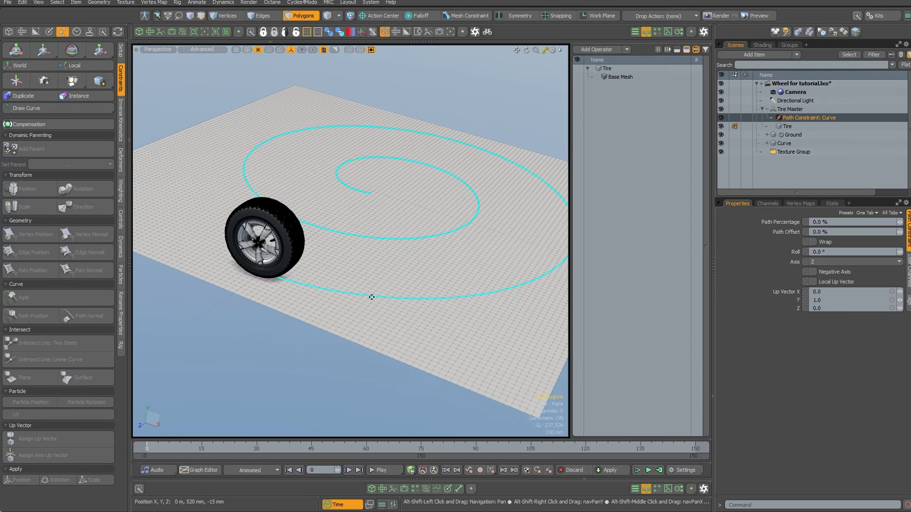
left_click(817, 262)
left_click(820, 246)
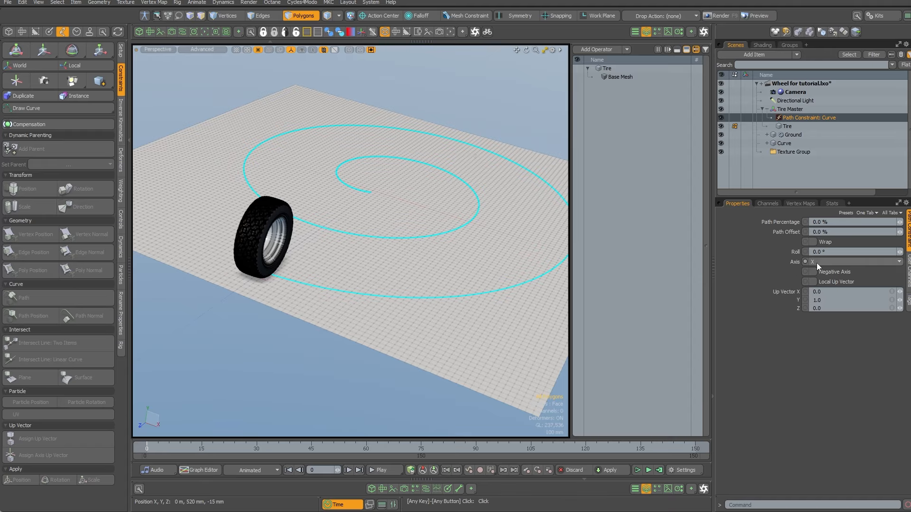
left_click(813, 262)
left_click(812, 280)
- Adjust the constraint's Path Percentage interactively with Channel Haul to test the wheel's travel, ending at -50%
left_click_drag(438, 285, 383, 277, "alt")
scroll(429, 289, "down", 2)
left_click(768, 223)
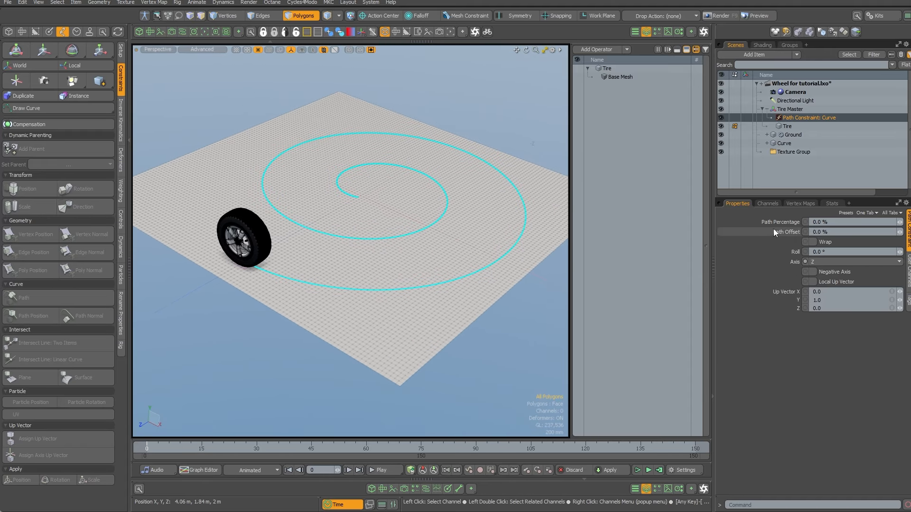
key("c")
left_click_drag(358, 303, 341, 336)
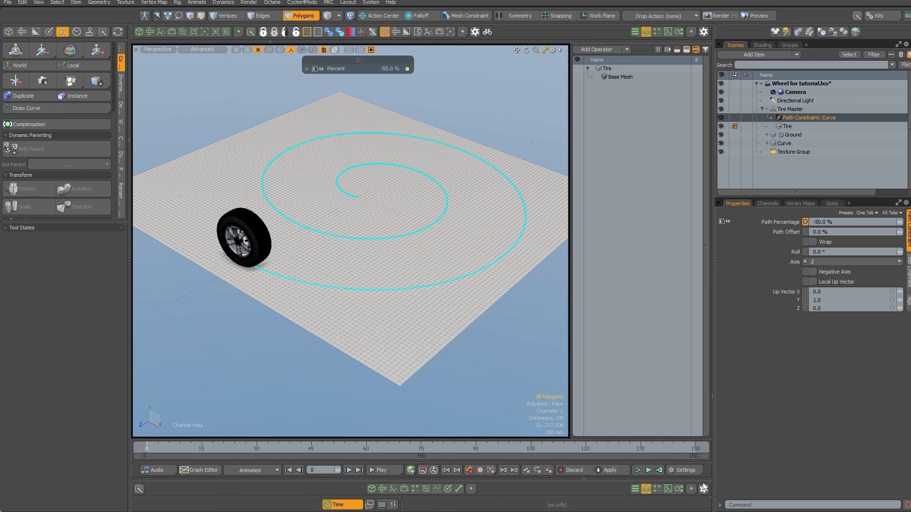
- Set both the scene end and the current end of the timeline to frame 300
left_click(672, 471)
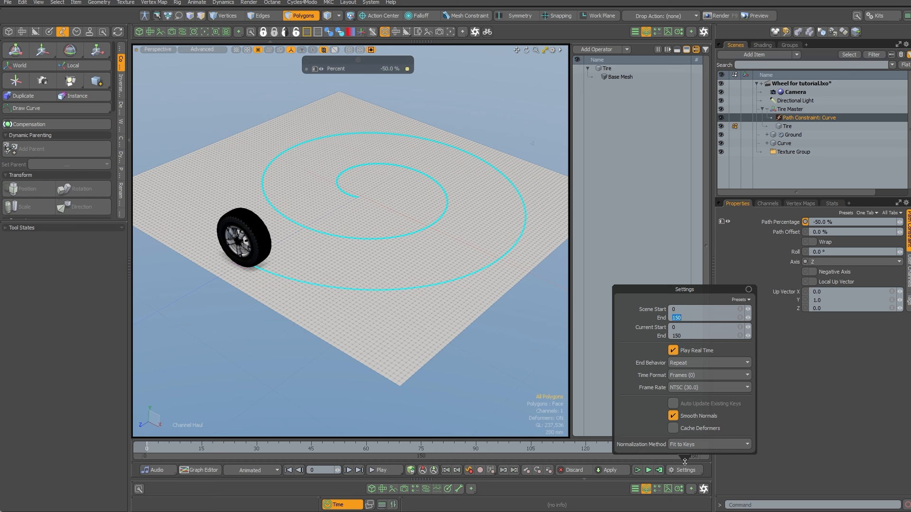
type("300")
key("Tab")
type("300")
key("Return")
left_click(507, 110)
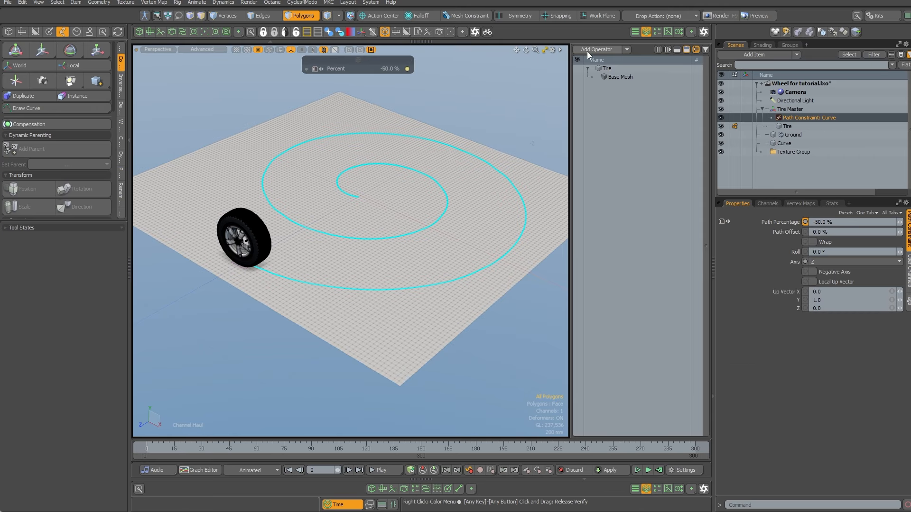
- Hide the mesh operations list and key the constraint's Path Percentage at 0% on frame 0
left_click(647, 32)
left_click_drag(500, 224, 488, 230, "alt+shift")
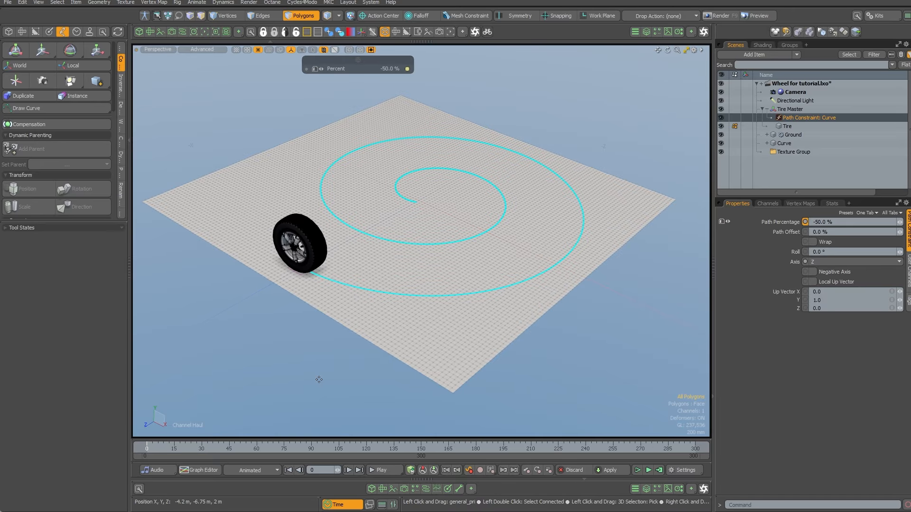
left_click_drag(842, 223, 759, 220)
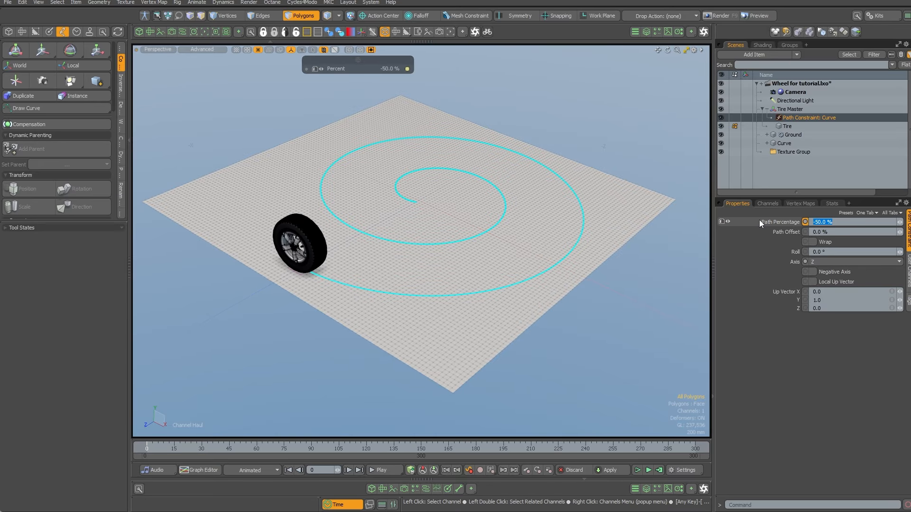
type("00")
key("Return")
left_click(805, 222)
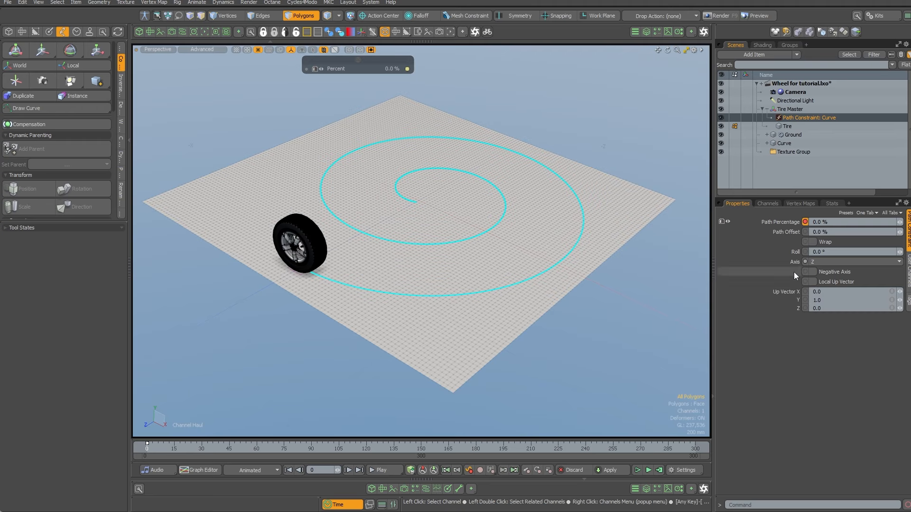
- Key the constraint's Path Percentage at 100% on frame 300
left_click_drag(594, 450, 697, 448)
left_click_drag(842, 222, 714, 224)
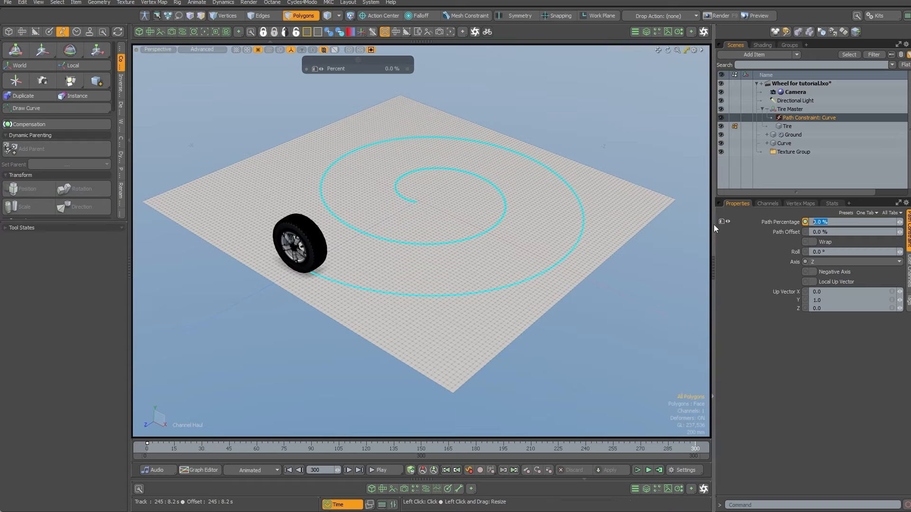
type("100")
key("Return")
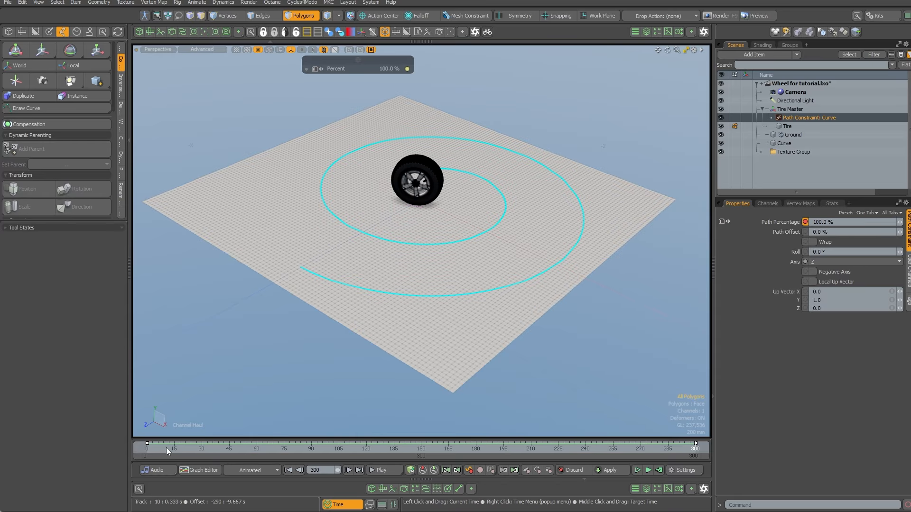
- Play the animation from frame 0 to check the wheel's motion along the curve, then return to the first frame
left_click_drag(165, 450, 147, 449)
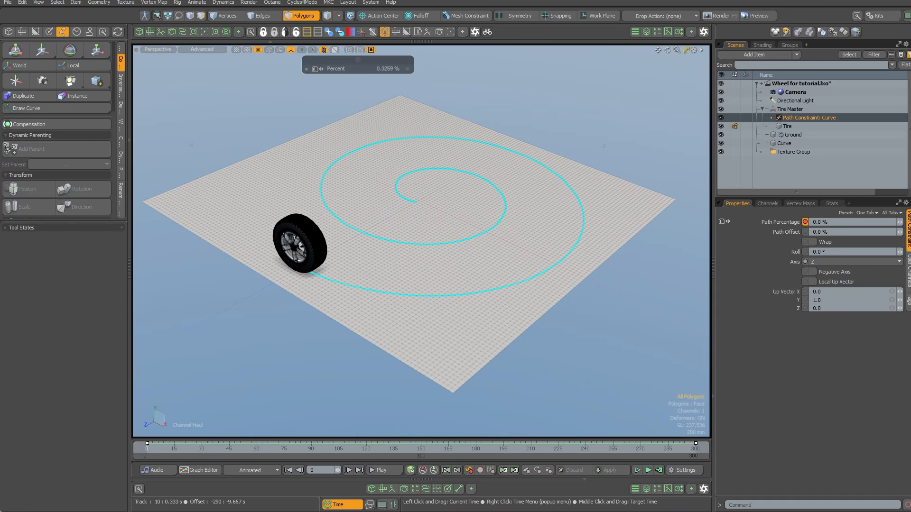
left_click(388, 471)
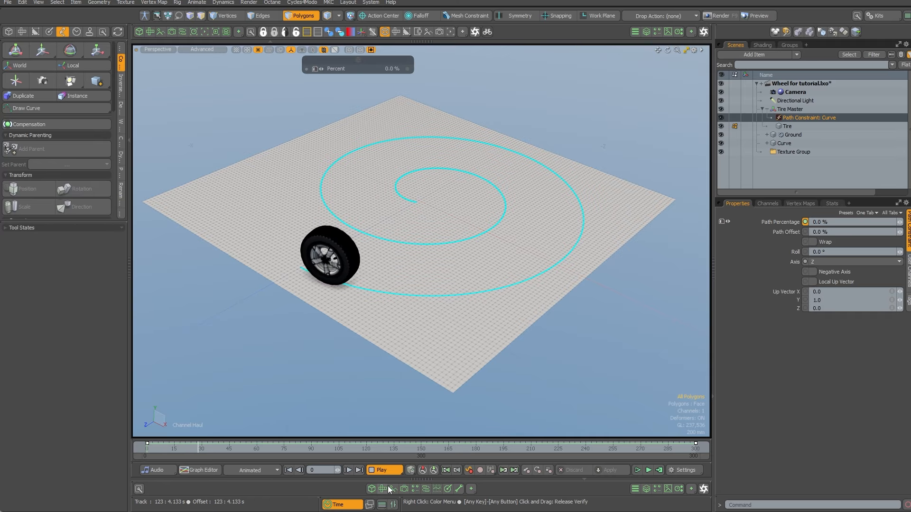
left_click(389, 472)
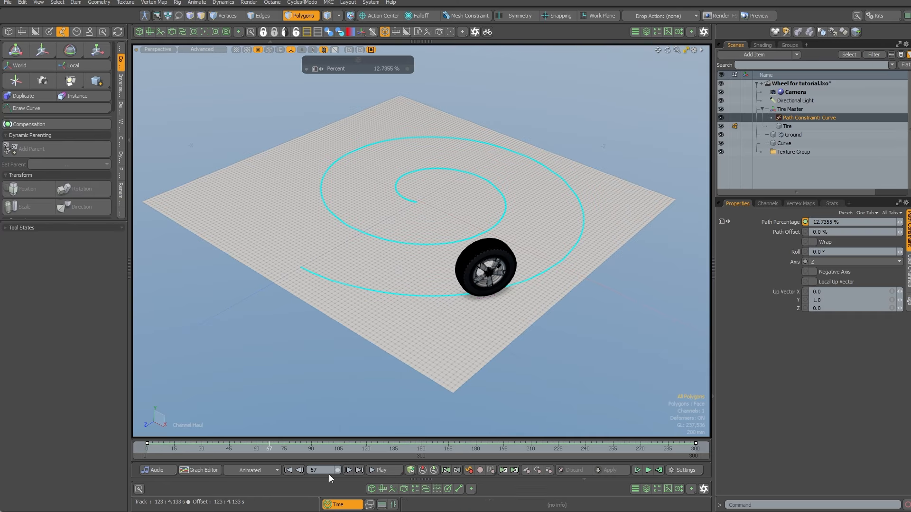
left_click(288, 470)
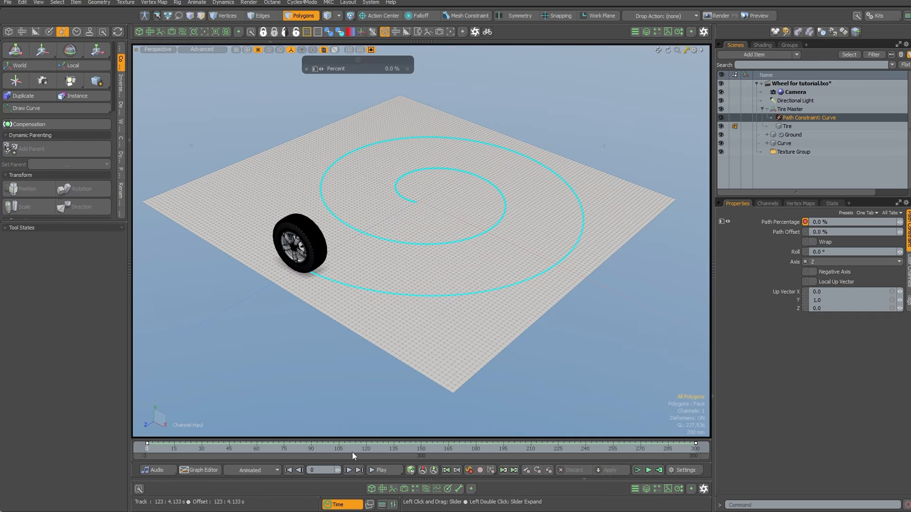
- Hide the modelling toolbox and show the schematic workspace beside the 3D view
left_click(128, 343)
left_click_drag(315, 308, 341, 305, "alt+shift")
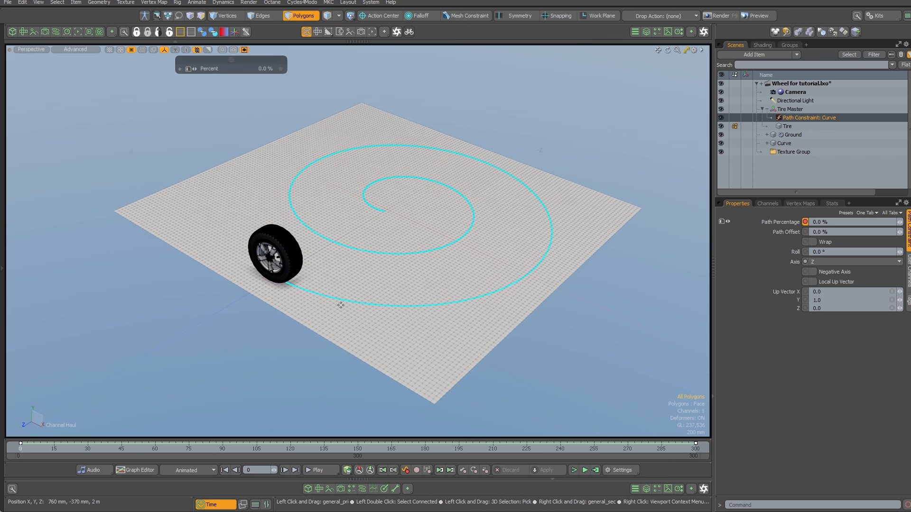
left_click(56, 32)
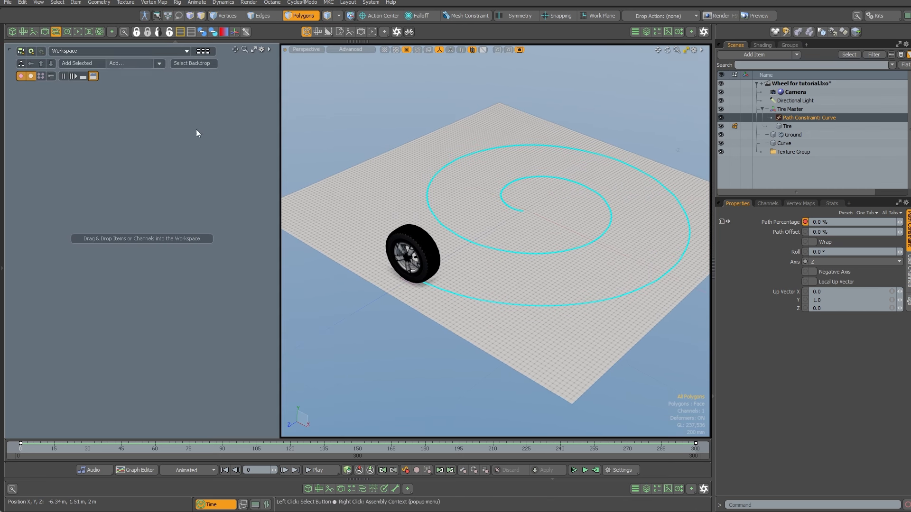
- Add Tire Master to the schematic and place its Path Constraint node on the input side of it
left_click(791, 108)
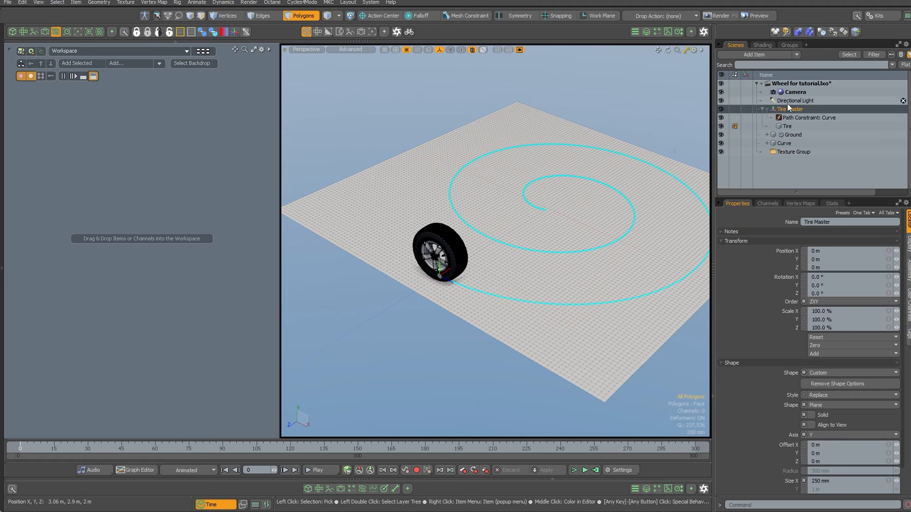
left_click_drag(787, 108, 739, 114)
left_click_drag(96, 237, 97, 239)
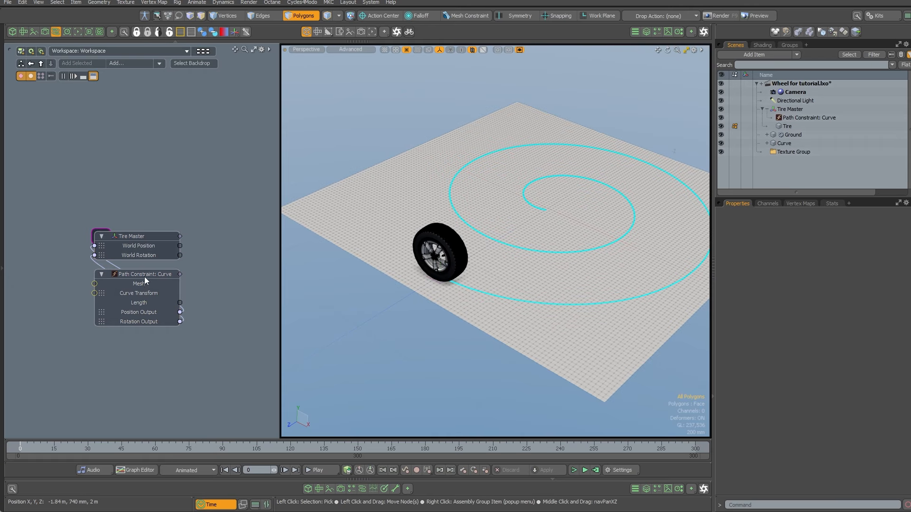
left_click_drag(145, 277, 39, 210)
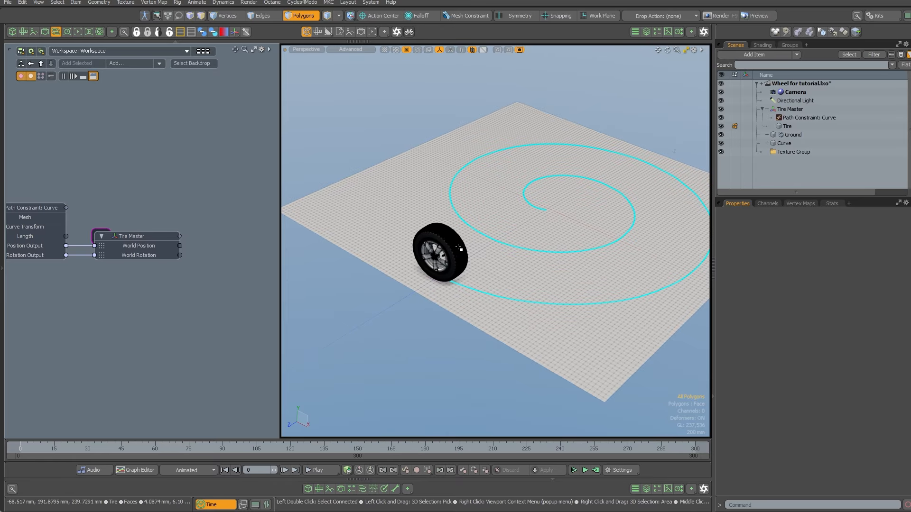
- Add the Tire mesh's rotation channel to the schematic and place its node on the output side of Tire Master
left_click(459, 248)
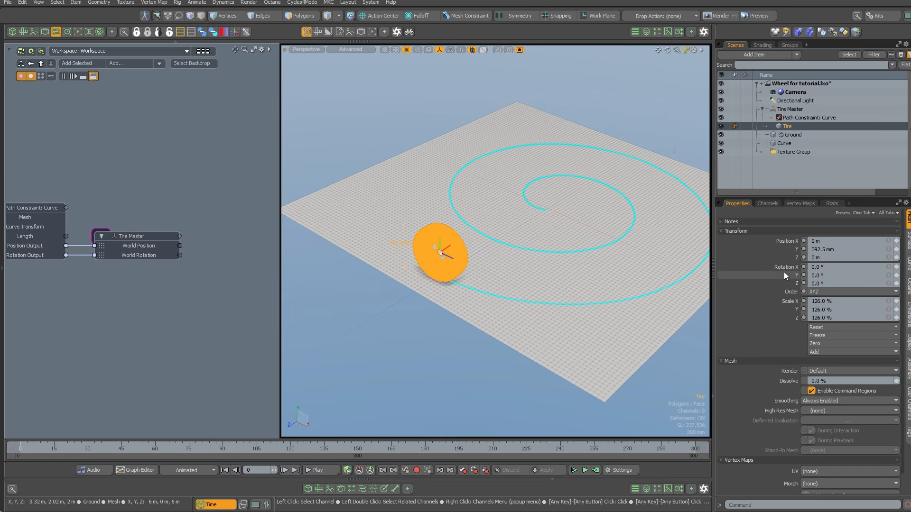
left_click_drag(784, 268, 202, 312)
left_click_drag(166, 226, 251, 248)
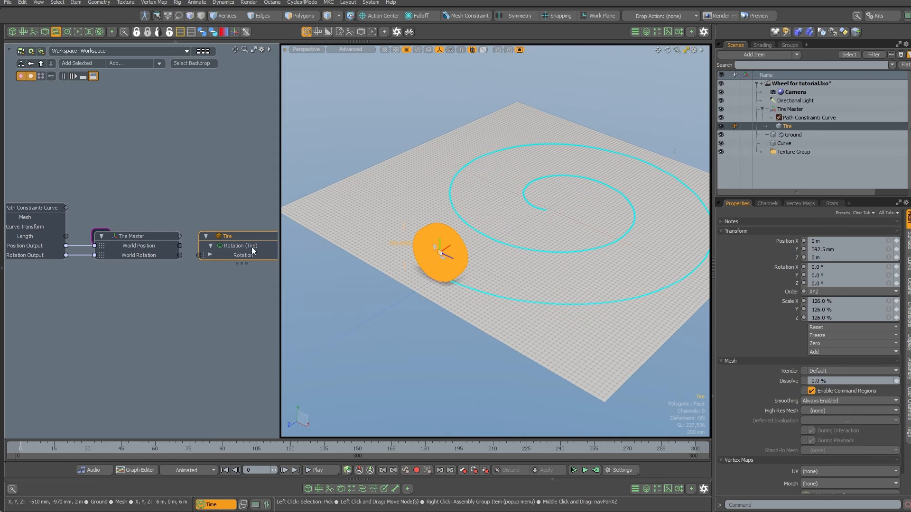
- Expand the Tire node's rotation to its Rotation X channel and widen the schematic beside the 3D view
left_click(211, 274)
left_click_drag(279, 297, 512, 298)
left_click_drag(331, 301, 361, 305, "alt")
left_click(310, 298)
- Add a Revolve channel modifier to the schematic
key("n")
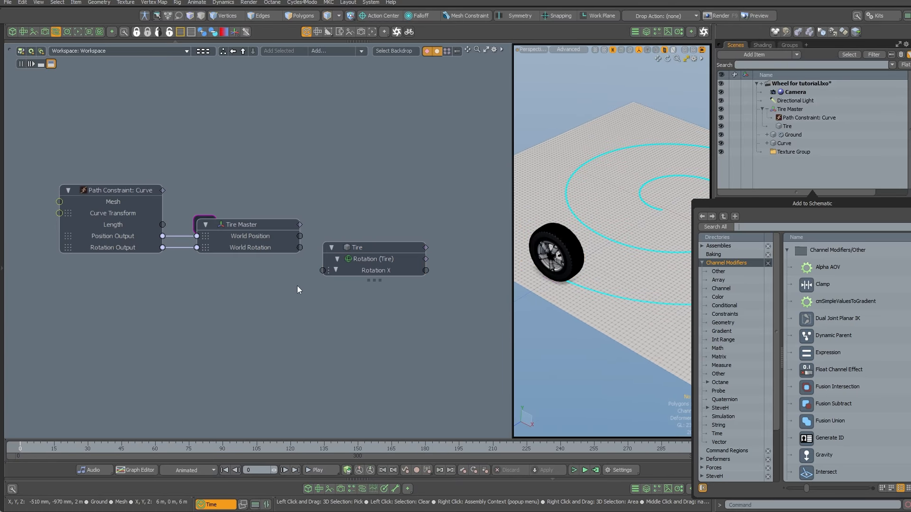
left_click_drag(798, 202, 254, 137)
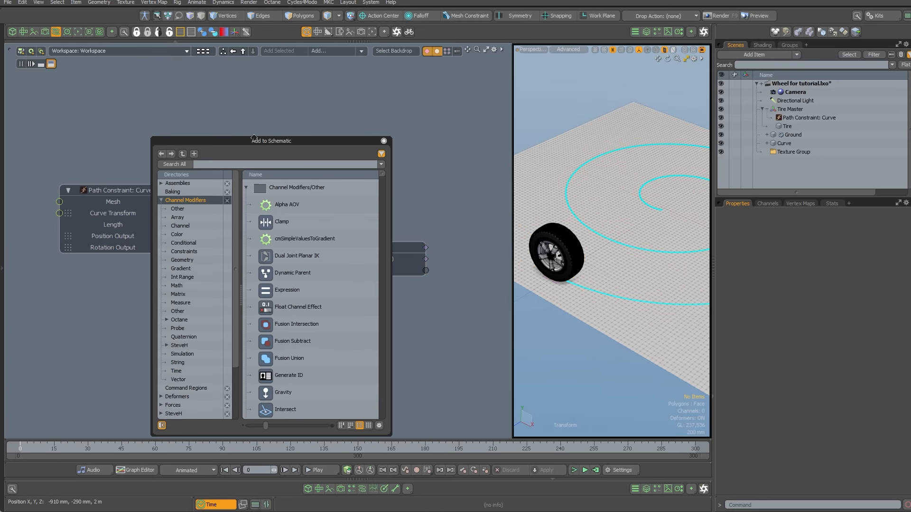
left_click(212, 164)
type("rev")
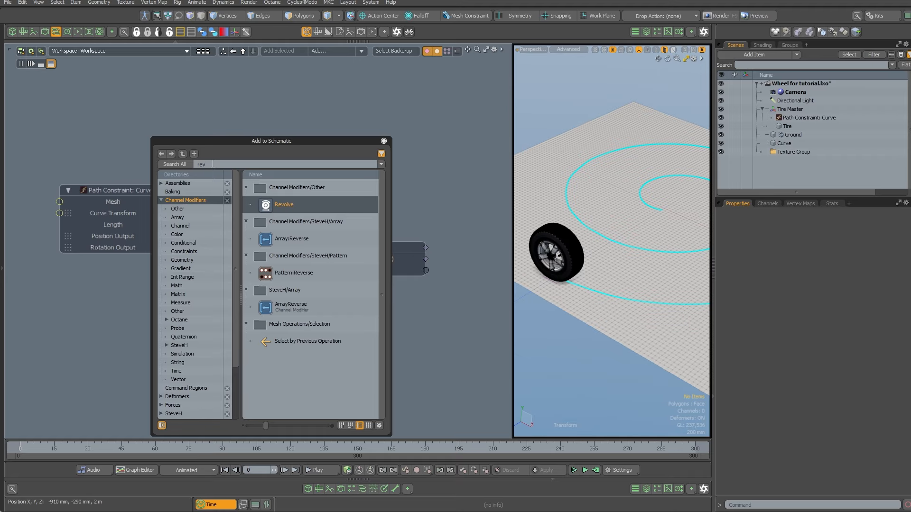
left_click_drag(361, 141, 761, 125)
left_click(787, 118)
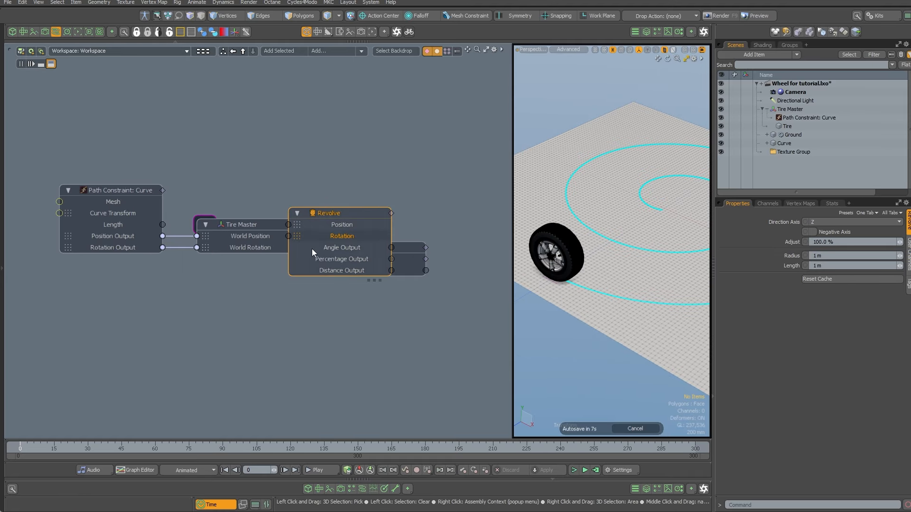
- Place Revolve beside Tire Master and connect Tire Master's World Position and World Rotation to Revolve's Position and Rotation inputs
left_click_drag(353, 209, 284, 301)
left_click_drag(375, 246, 432, 179)
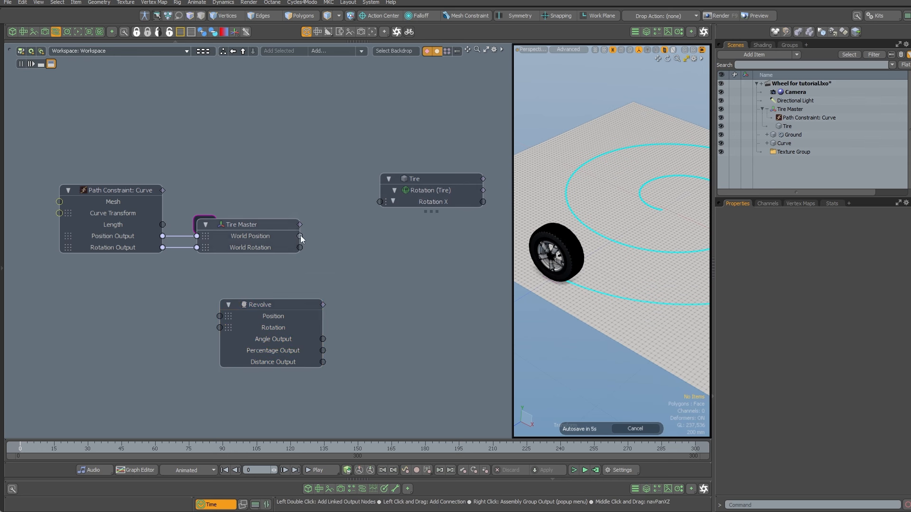
left_click_drag(278, 308, 371, 263)
scroll(404, 176, "up", 2)
left_click_drag(350, 296, 364, 266)
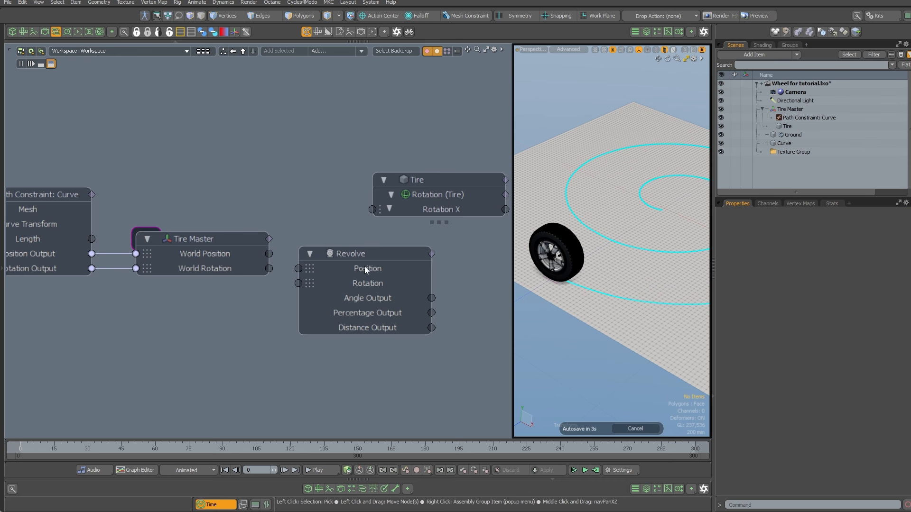
left_click_drag(303, 269, 298, 284)
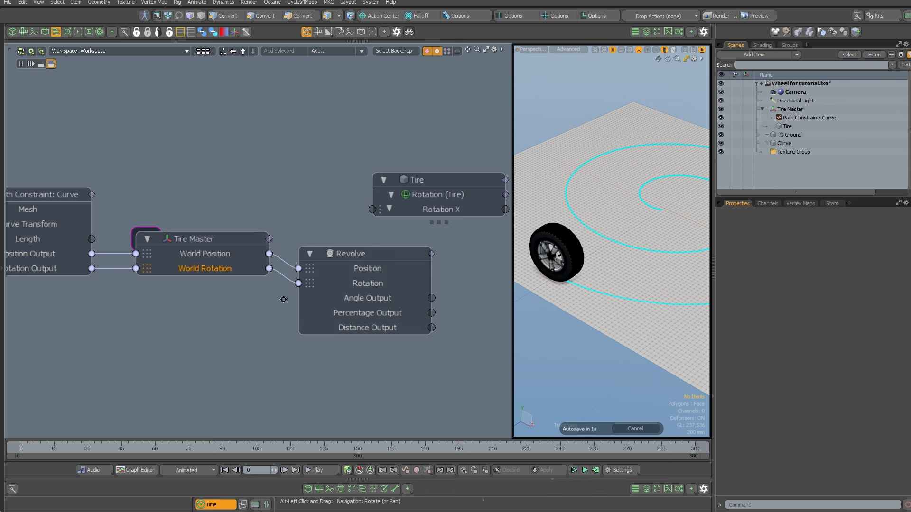
scroll(304, 284, "down", 2)
left_click_drag(164, 319, 277, 296)
left_click(292, 248)
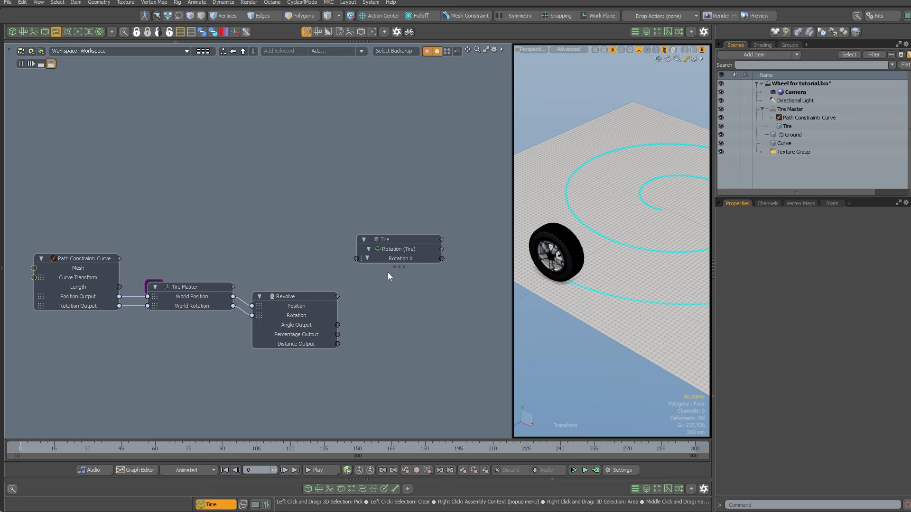
- Examine the tire's diameter up close in the 3D view and set the Revolve node's Radius to 394.5 mm
left_click(300, 298)
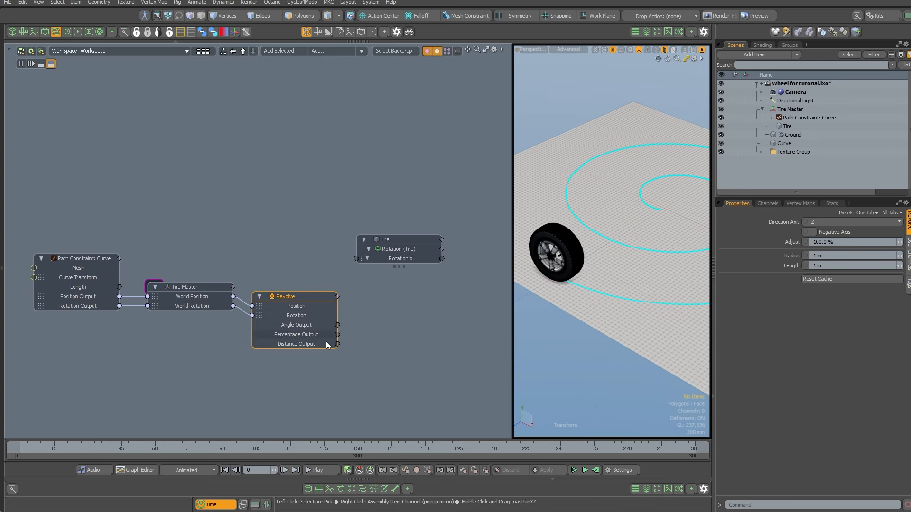
left_click(579, 266)
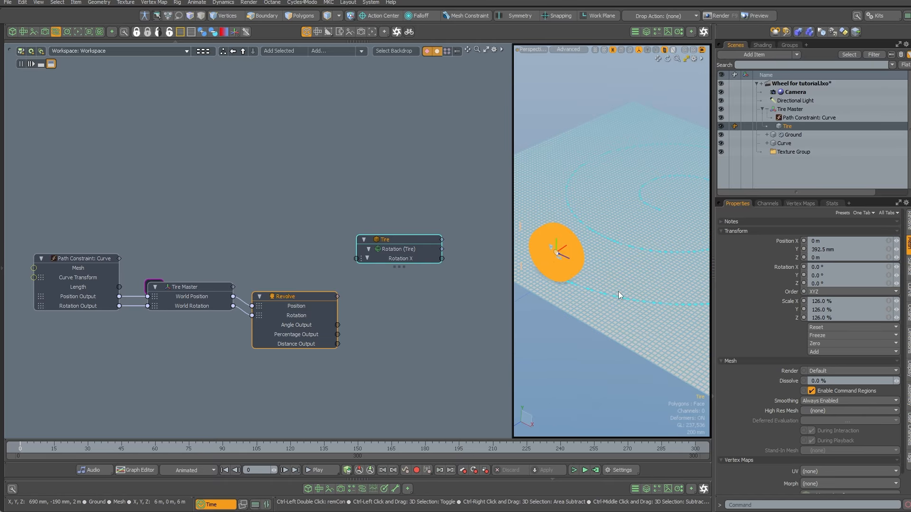
left_click_drag(579, 287, 601, 275, "alt")
scroll(607, 283, "up", 5)
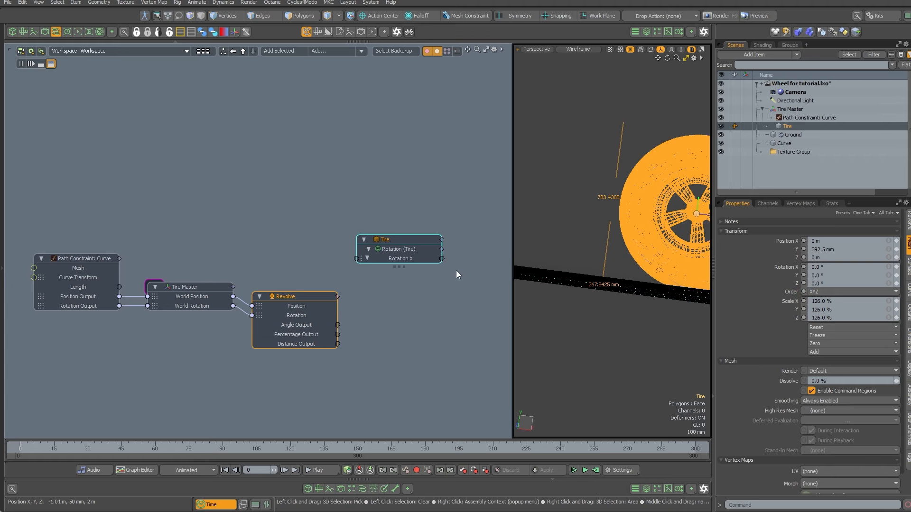
left_click(332, 301)
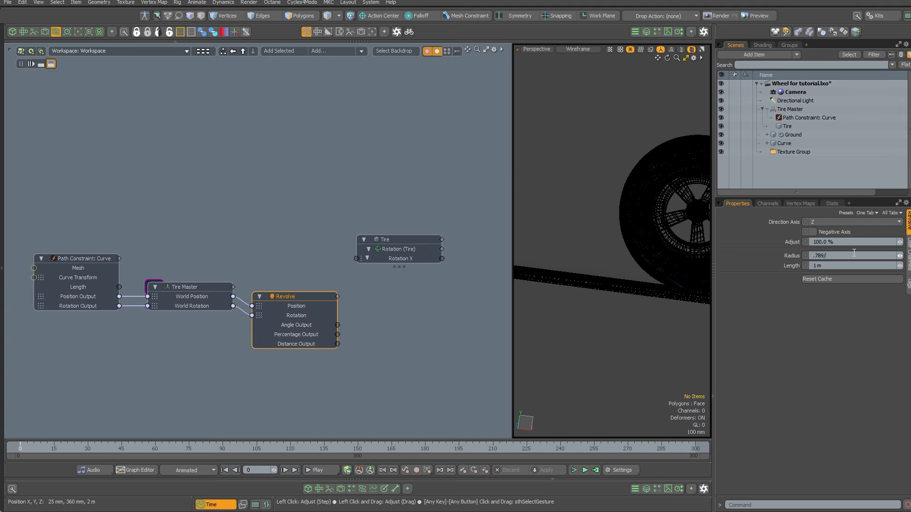
- Place the Tire node beside Revolve and connect Revolve's Angle Output to the tire's Rotation X channel
middle_click_drag(433, 388, 408, 365)
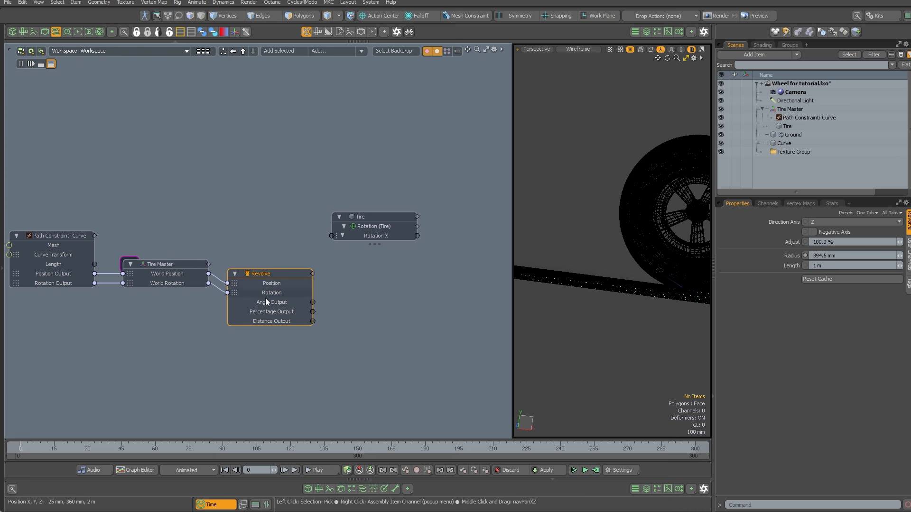
left_click_drag(375, 223, 413, 309)
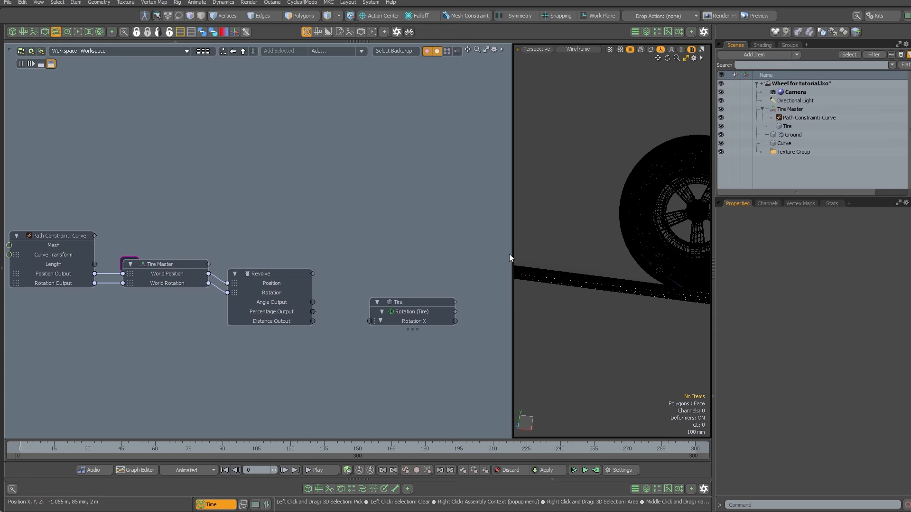
left_click_drag(512, 256, 410, 264)
left_click_drag(617, 218, 570, 241, "alt")
key("KP_5")
scroll(628, 248, "down", 3)
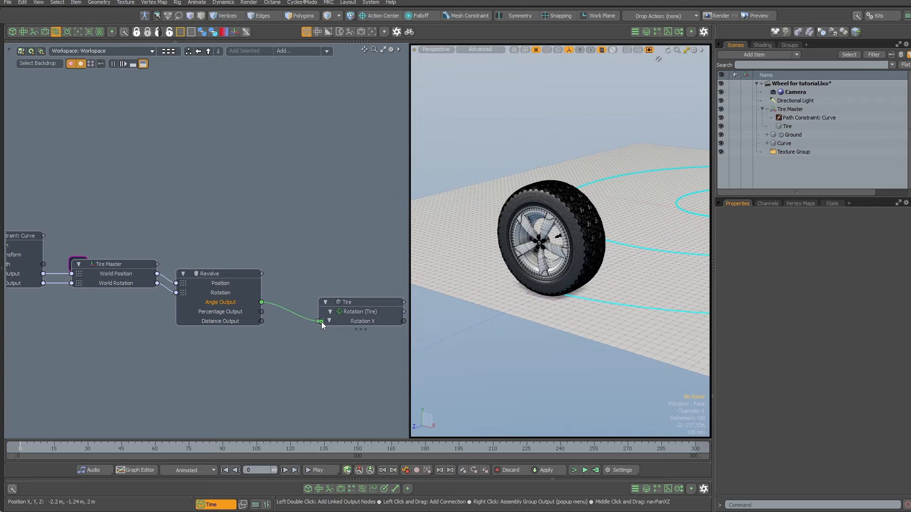
left_click_drag(321, 323, 322, 325)
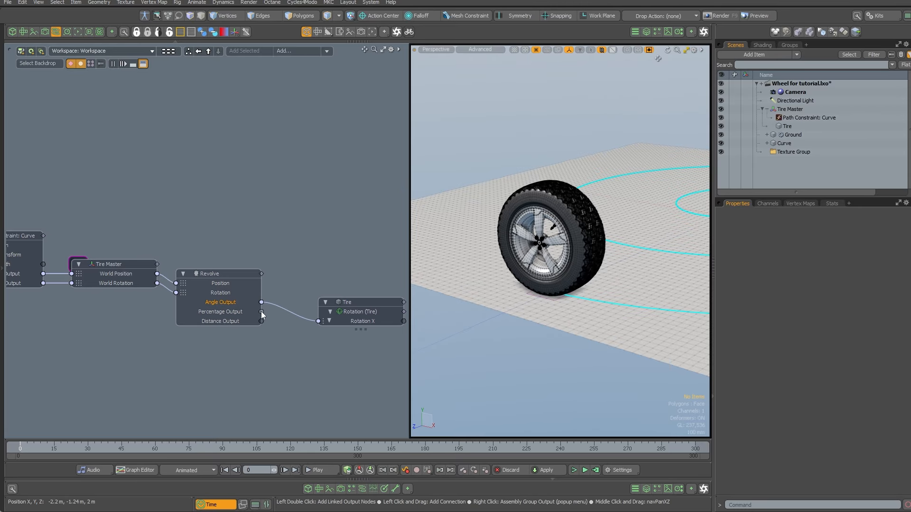
- Play and scrub the animation in an enlarged 3D view to check the tire's rolling, and bring the schematic back to a wider size
left_click_drag(261, 312, 215, 363)
left_click_drag(295, 349, 289, 339, "alt+shift")
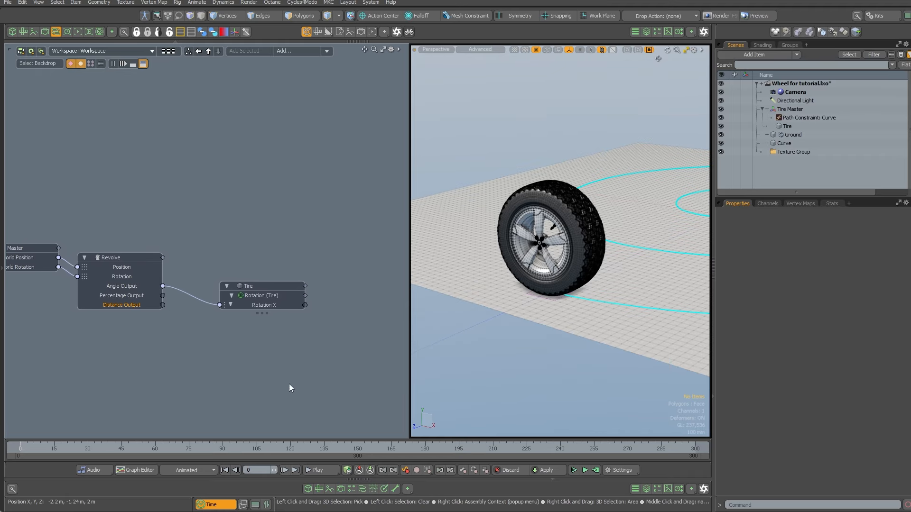
left_click_drag(409, 403, 129, 398)
left_click_drag(379, 352, 365, 428, "alt")
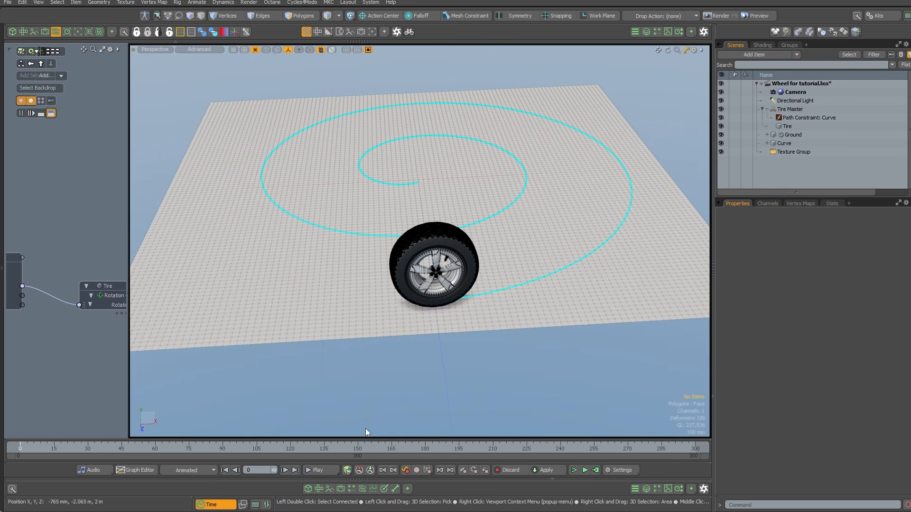
left_click(313, 470)
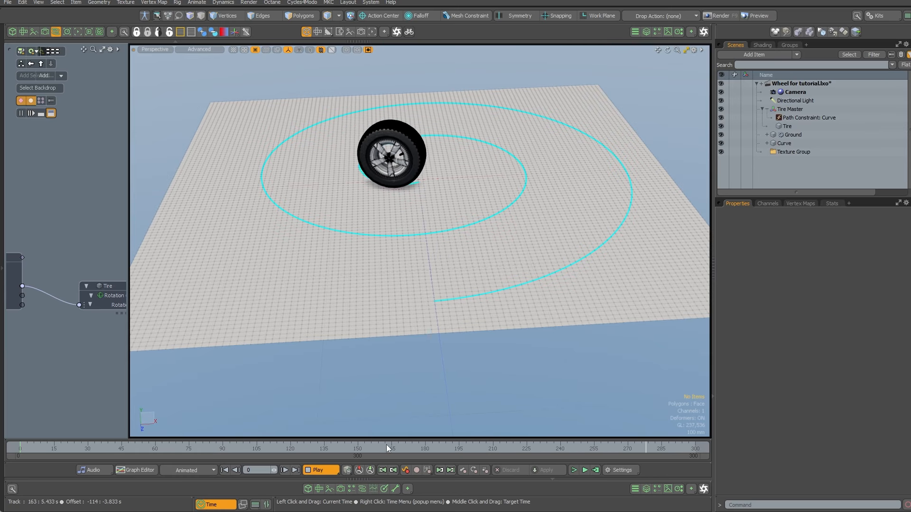
left_click(325, 471)
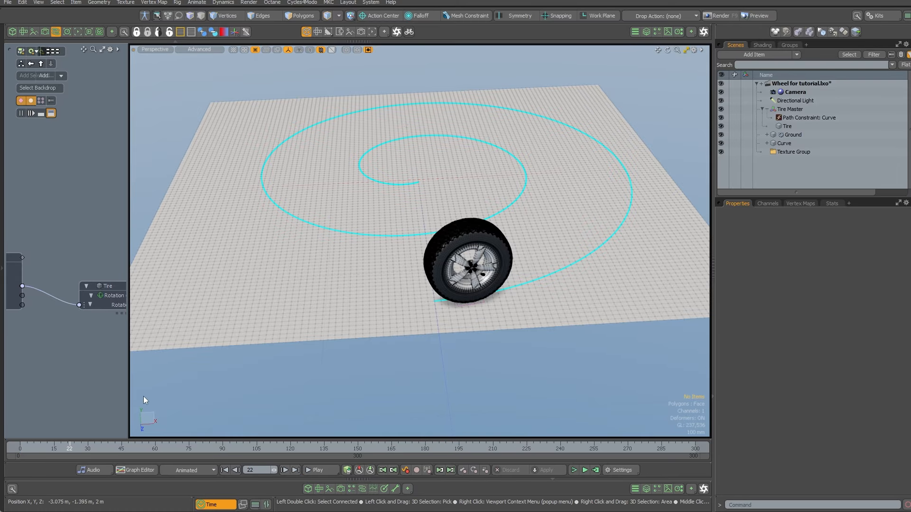
left_click_drag(129, 397, 310, 397)
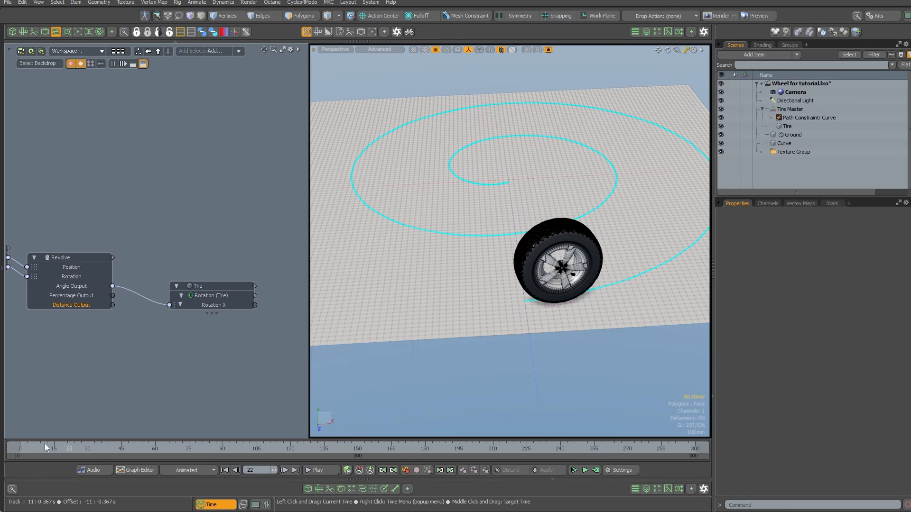
left_click_drag(45, 444, 91, 445)
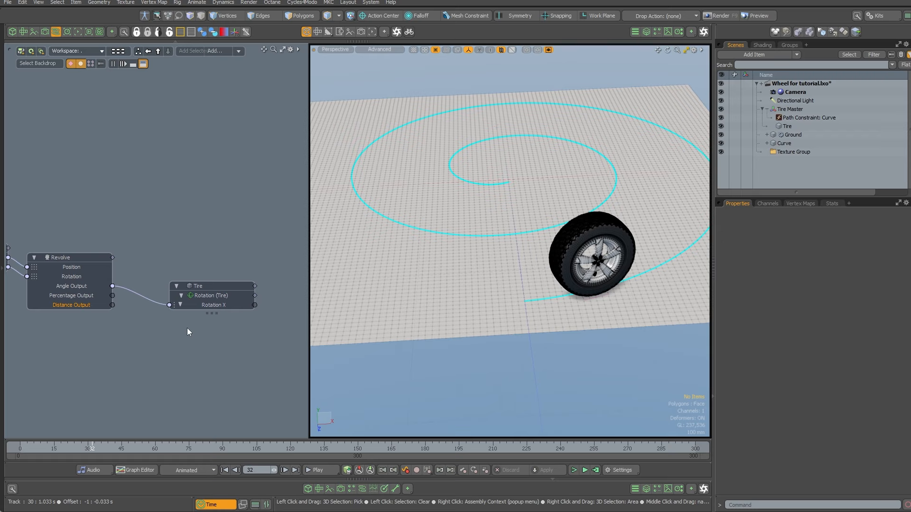
- Try the Revolve node's Negative Axis option while scrubbing the timeline, turn it back off and return to frame 0
left_click(84, 263)
left_click(834, 231)
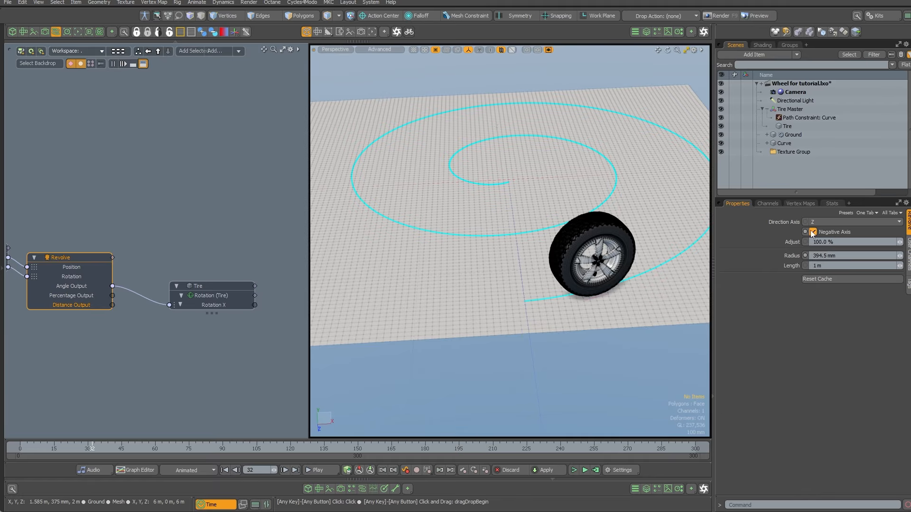
left_click_drag(30, 445, 99, 445)
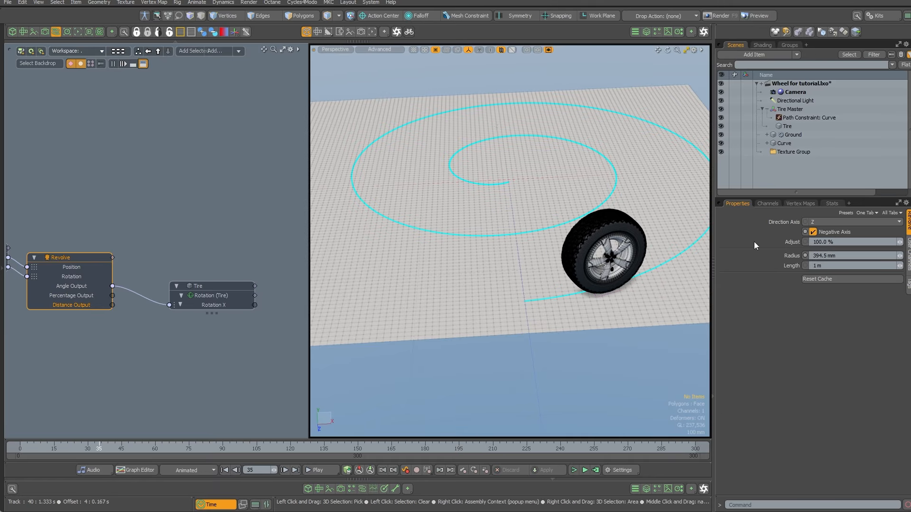
left_click(834, 232)
left_click_drag(574, 312, 524, 320, "alt+shift")
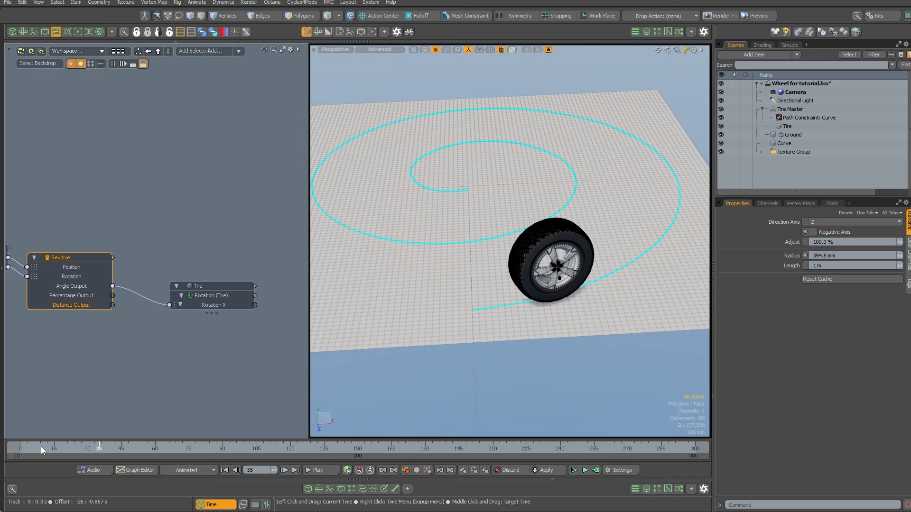
left_click(20, 449)
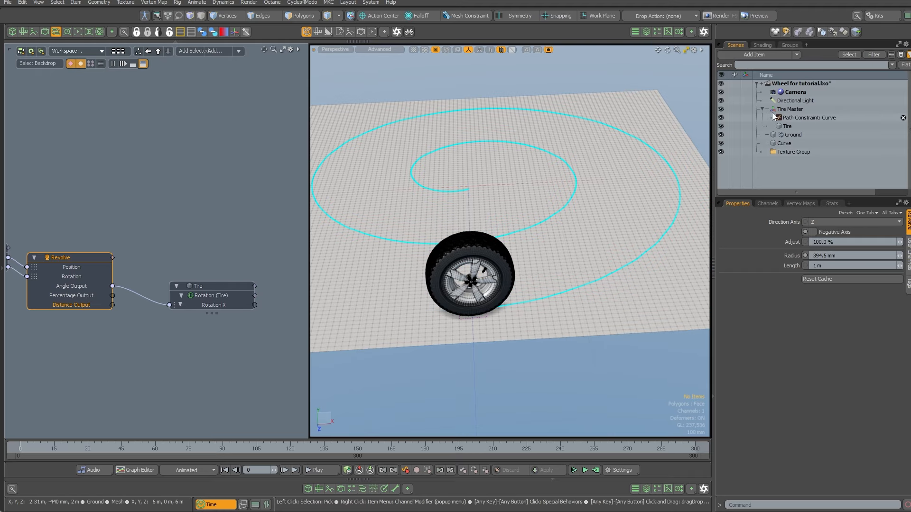
- Add the Tire mesh's Rotation Z channel to its node in the schematic
left_click(508, 261)
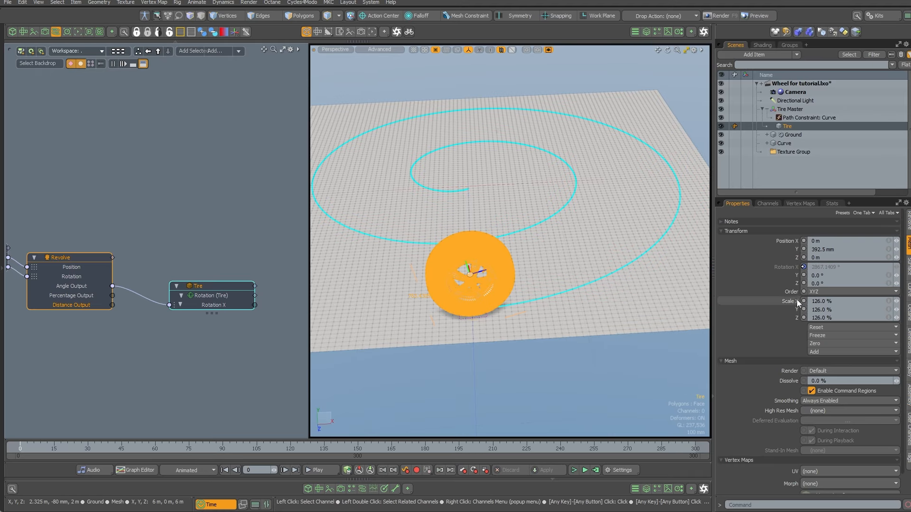
left_click_drag(787, 283, 183, 332)
mouse_move(192, 367)
left_mouse_down("alt")
mouse_move(223, 342)
mouse_move(191, 352)
left_mouse_up("alt")
- Add a Channel Oscillator modifier to the schematic and place it below the Revolve node
left_click(192, 352)
type("n")
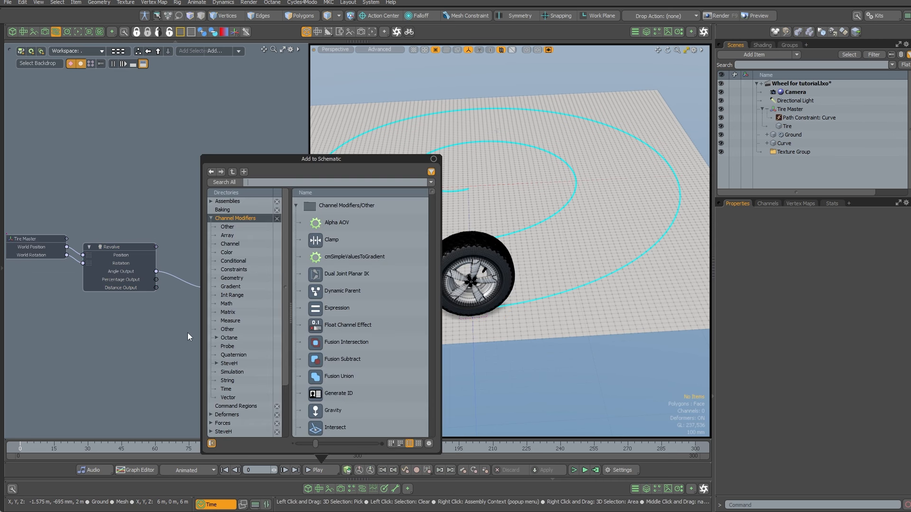
type("ops")
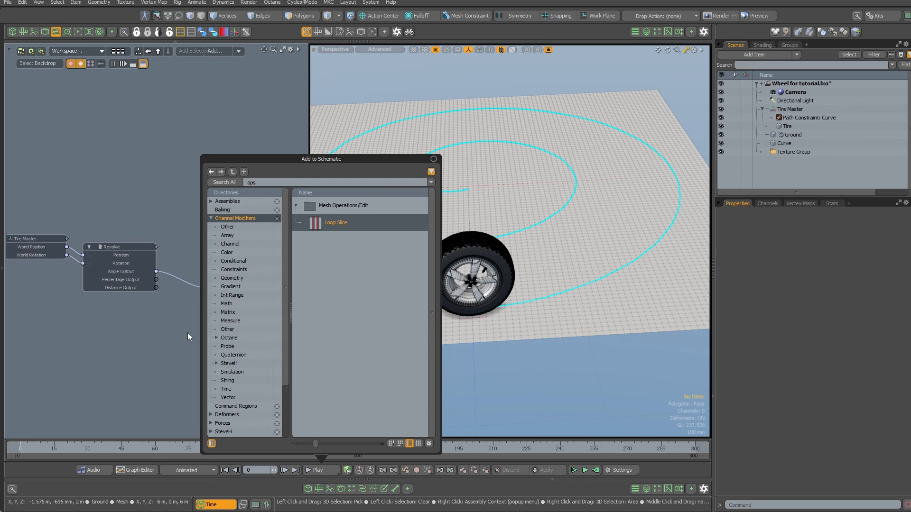
key("BackSpace")
key("BackSpace")
type("sc")
key("Return")
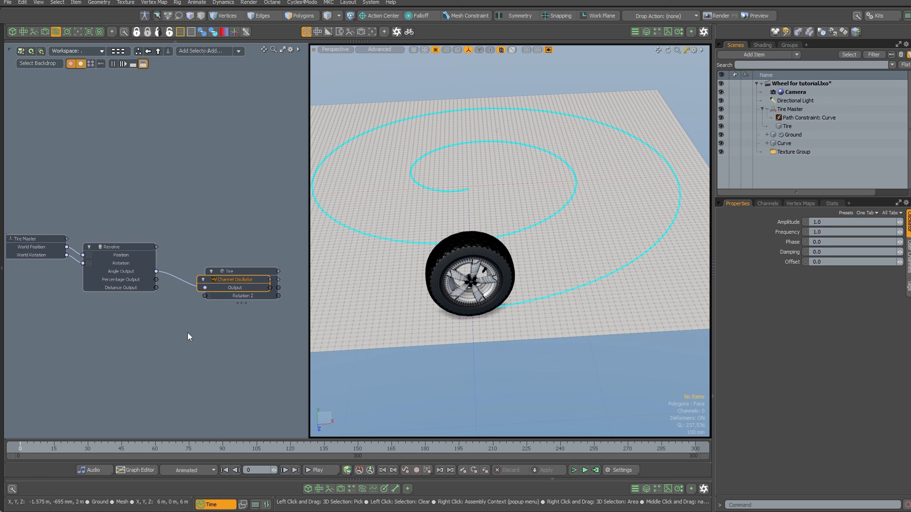
left_click_drag(234, 279, 120, 311)
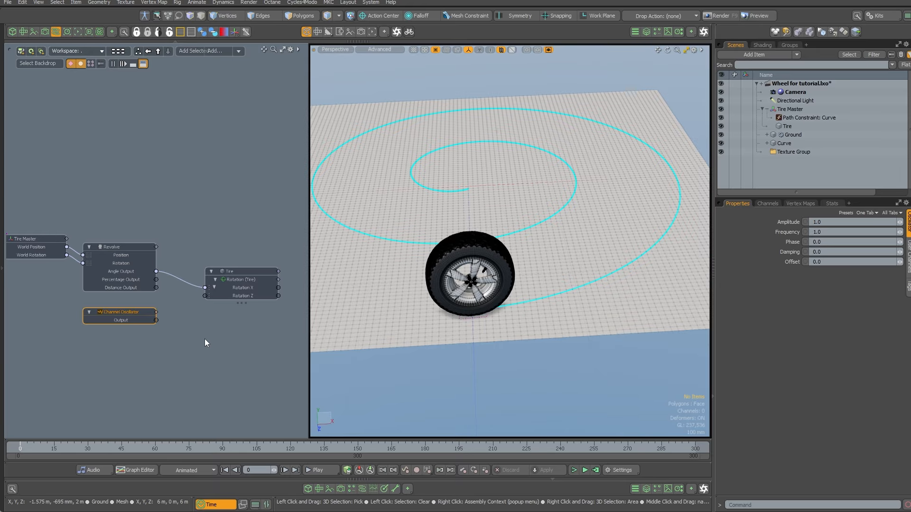
- Set the Channel Oscillator's Amplitude to 5.0 and connect its Output to the tire's Rotation Z channel
left_click(816, 222)
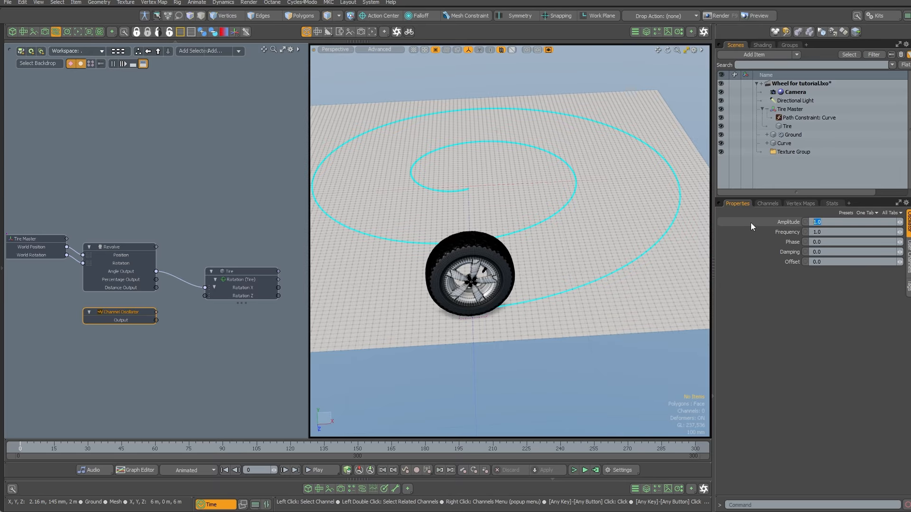
type("5")
key("Return")
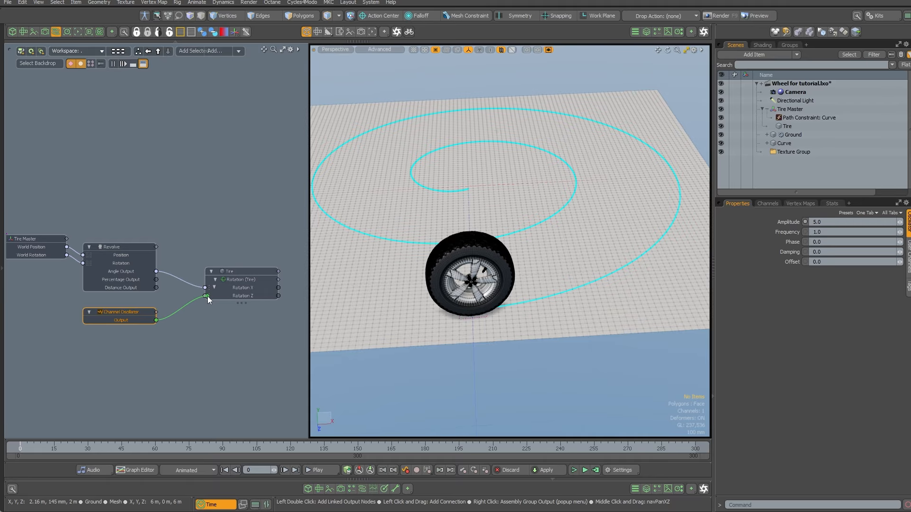
left_click_drag(208, 299, 206, 296)
- Play the animation from a lower viewing angle to check the tire's wobble, and stop playback
left_click(322, 471)
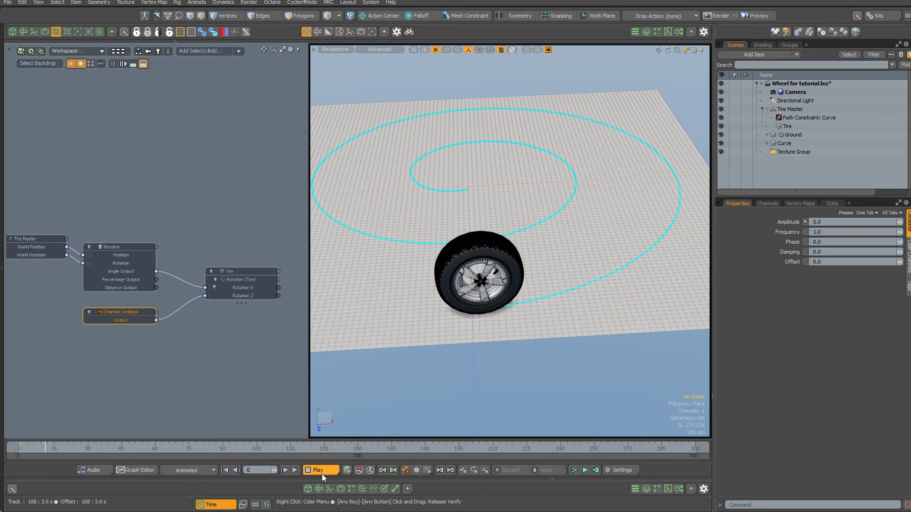
left_click_drag(490, 320, 520, 275, "alt")
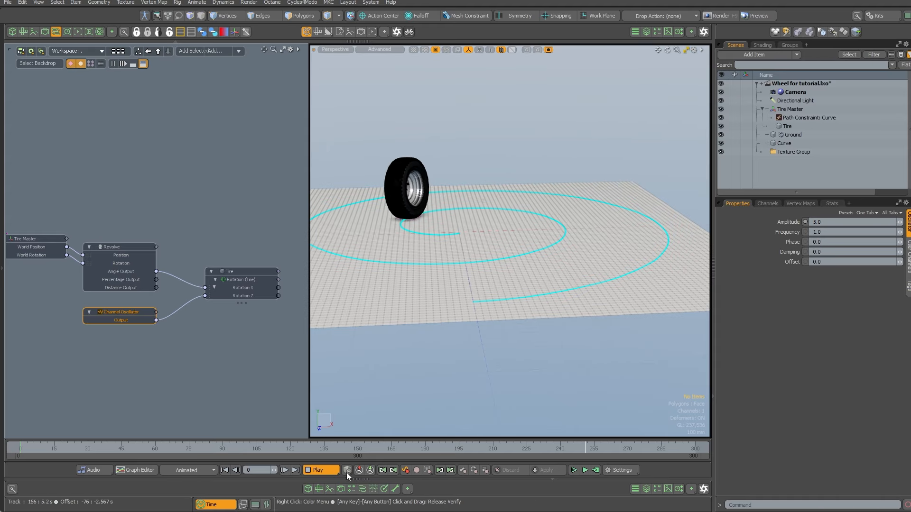
left_click(326, 467)
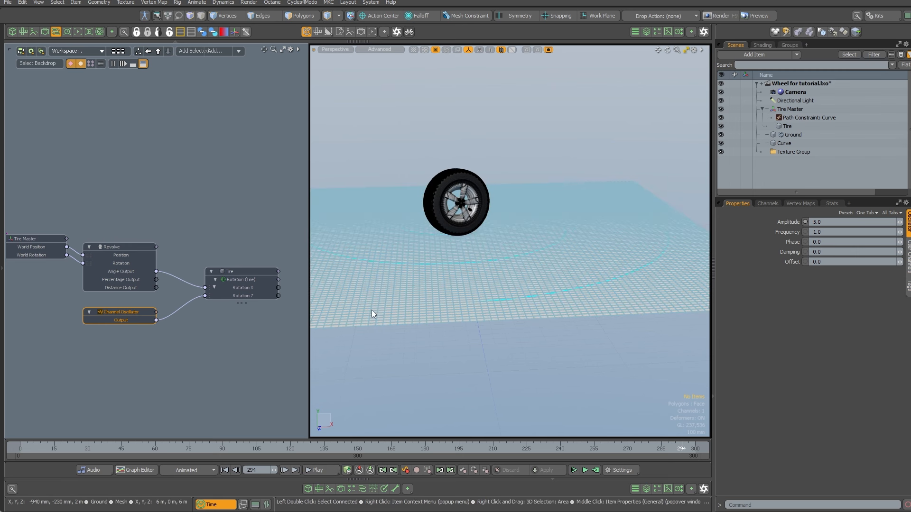
- Open the graph editor, key the Channel Oscillator's Amplitude and move that key to frame 300
left_click(377, 490)
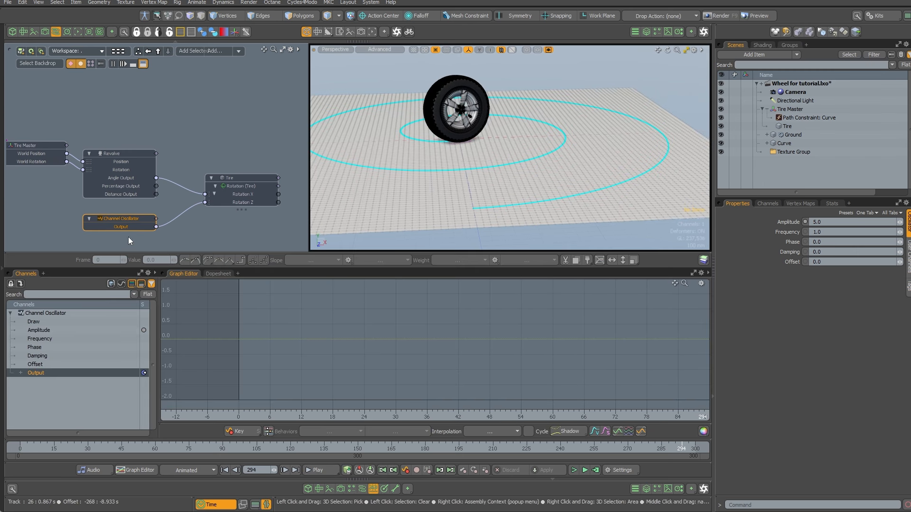
left_click(159, 207)
left_click(141, 220)
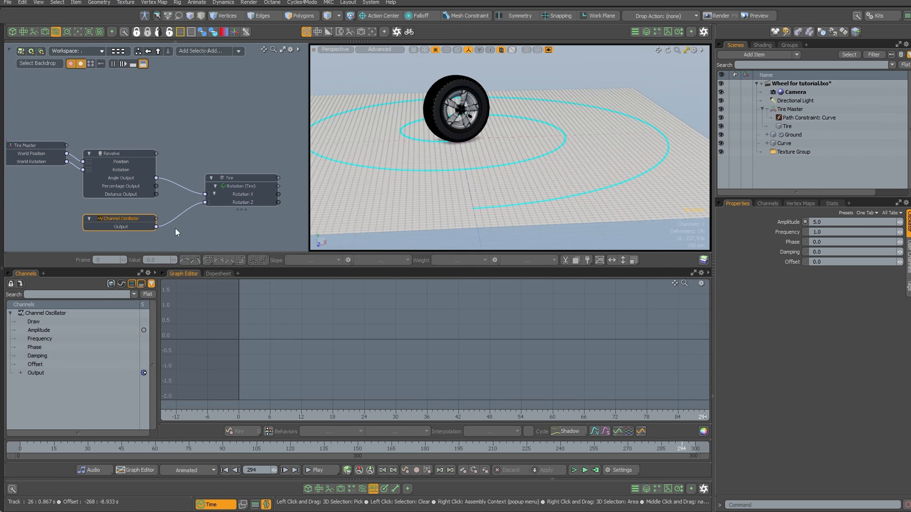
left_click(805, 222)
mouse_move(423, 353)
left_mouse_down("alt")
mouse_move(451, 344)
mouse_move(433, 362)
left_mouse_up("alt")
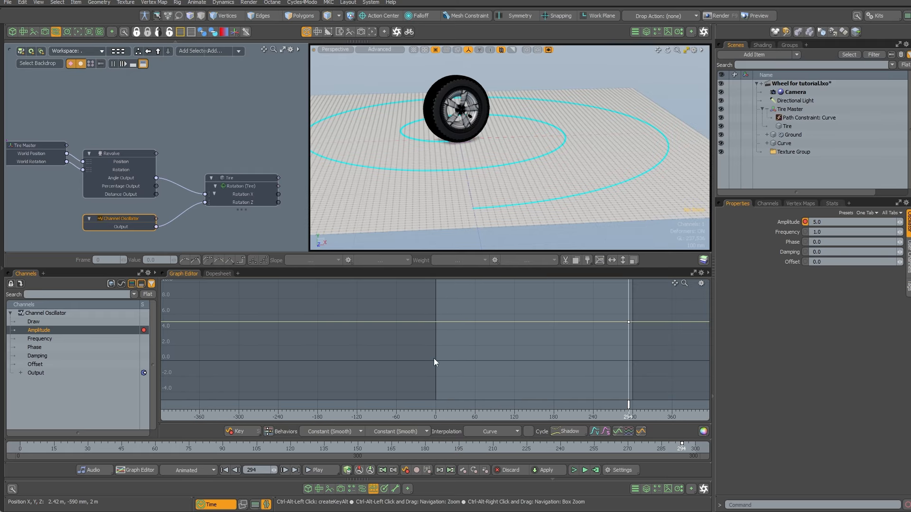
left_click(628, 404)
type("300")
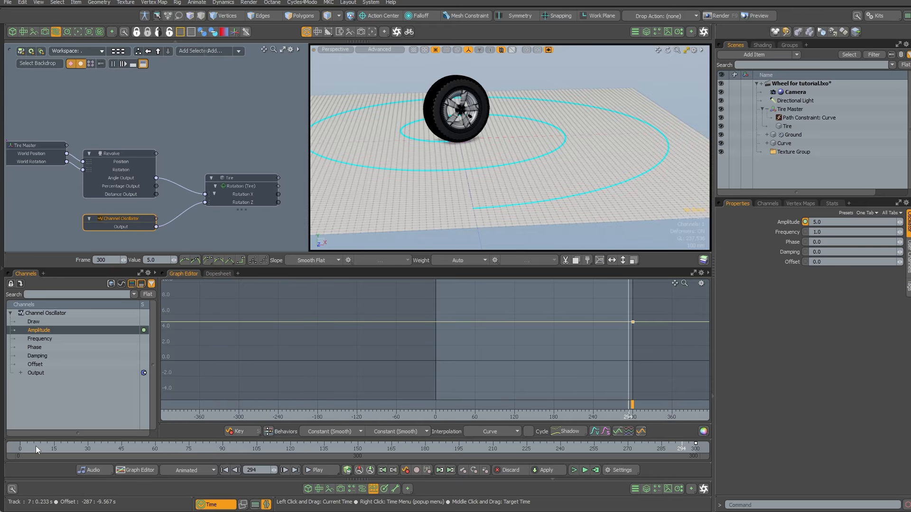
- Add Amplitude keys at frame 0, around frame 48 and at frame 258
left_click(21, 449)
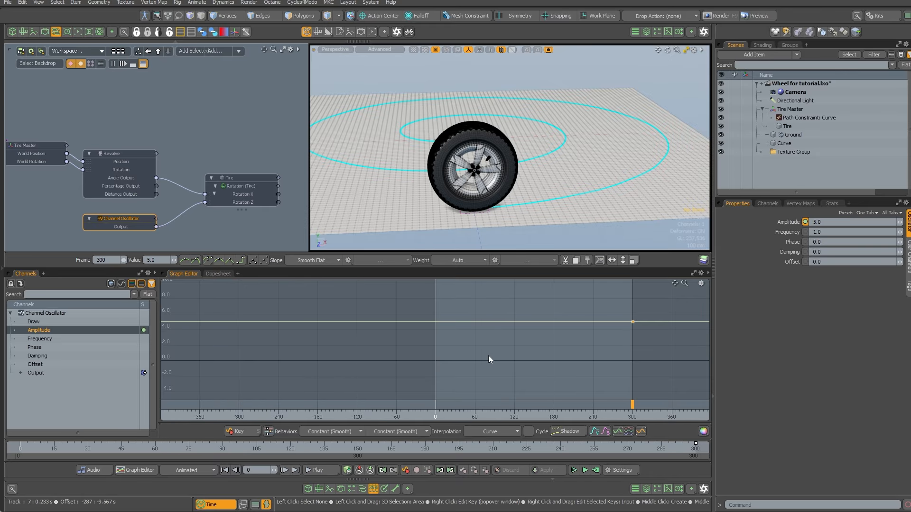
key("s")
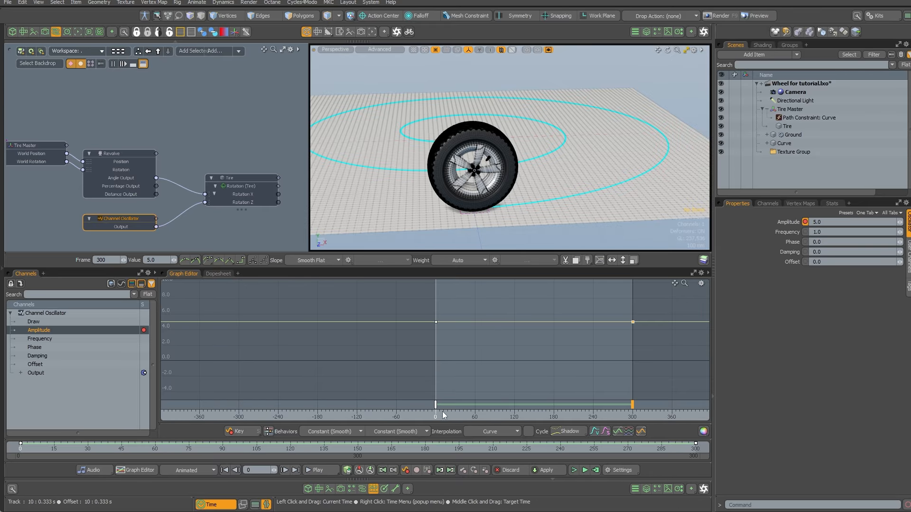
left_click_drag(439, 414, 586, 415)
key("s")
key("s")
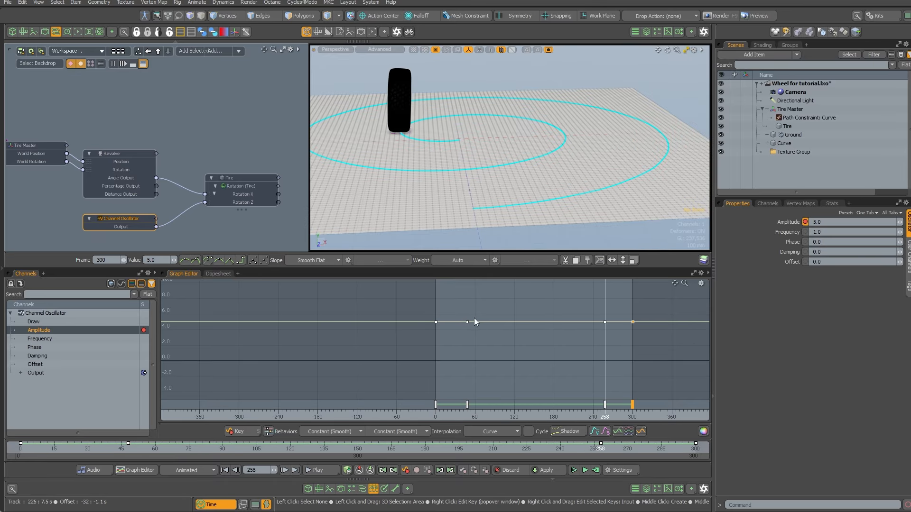
left_click_drag(429, 314, 483, 332)
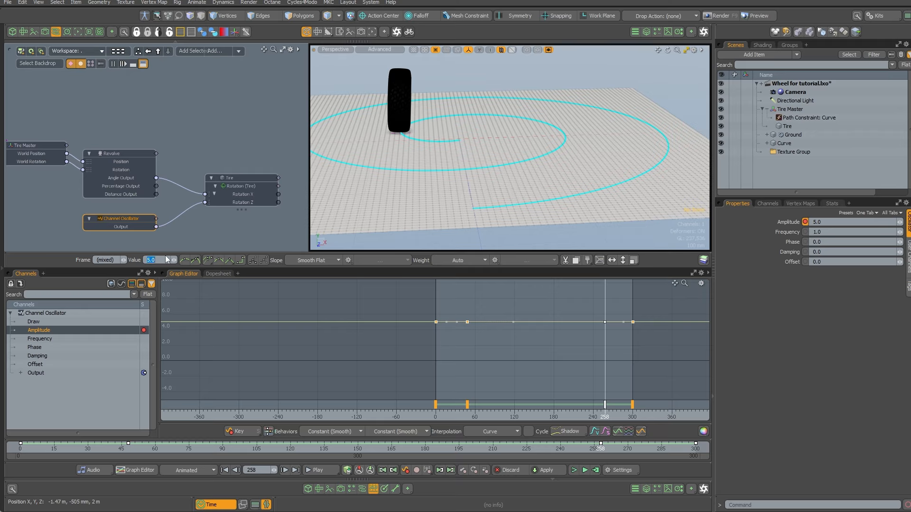
type("0")
key("Return")
key("ctrl+z")
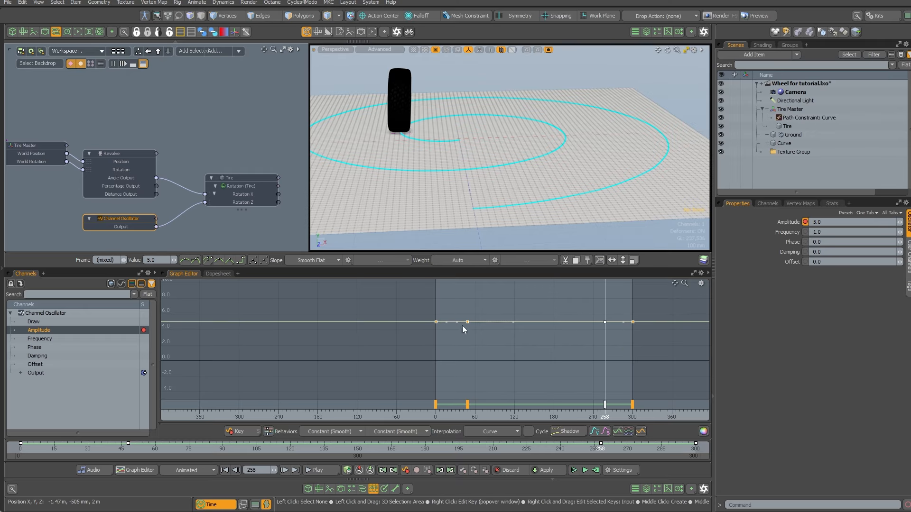
- Set the Amplitude keys at frames 0 and 300 to 0
left_click_drag(429, 308, 447, 333)
left_click_drag(662, 309, 619, 349, "shift")
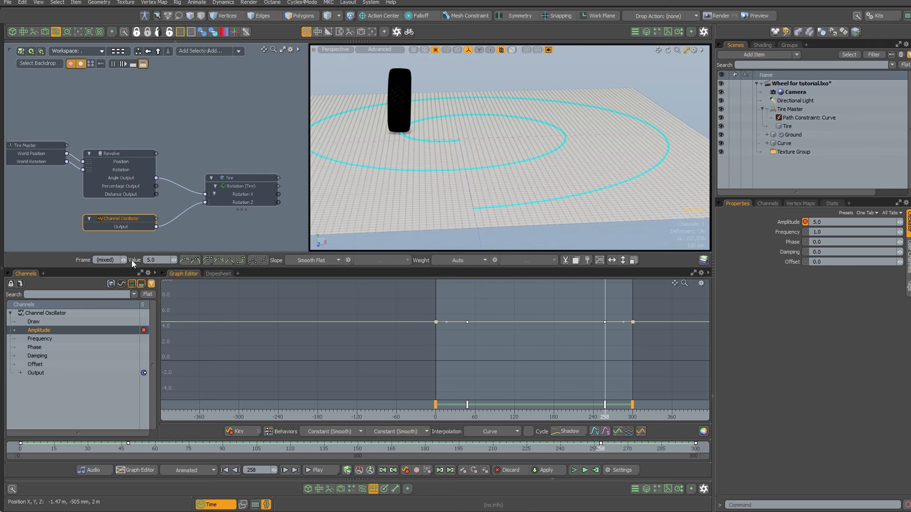
type("0")
key("Return")
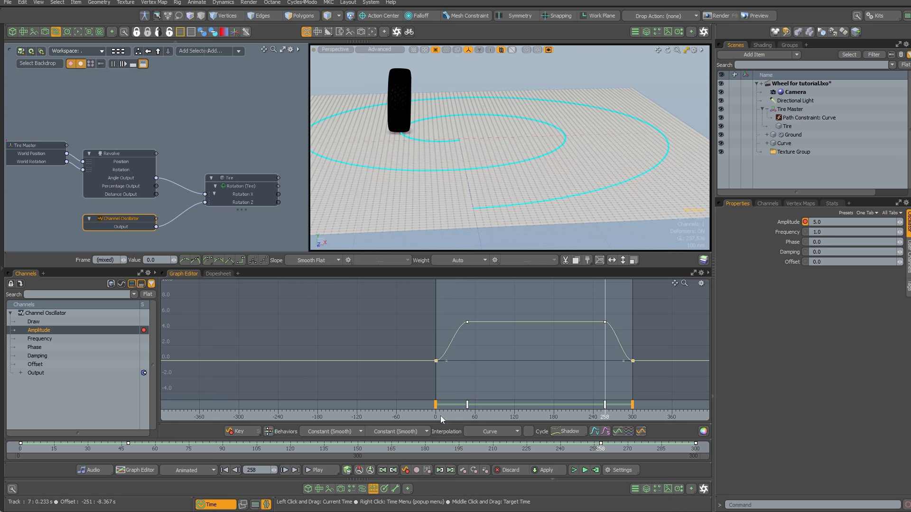
- Add an Amplitude key at frame 155 raised to about 7.7, and lower its two neighbouring keys to 4.0
left_click(42, 446)
left_click_drag(42, 448, 357, 448)
left_click_drag(534, 417, 537, 416)
key("s")
right_click_drag(550, 343, 536, 329)
left_click_drag(436, 351, 618, 313)
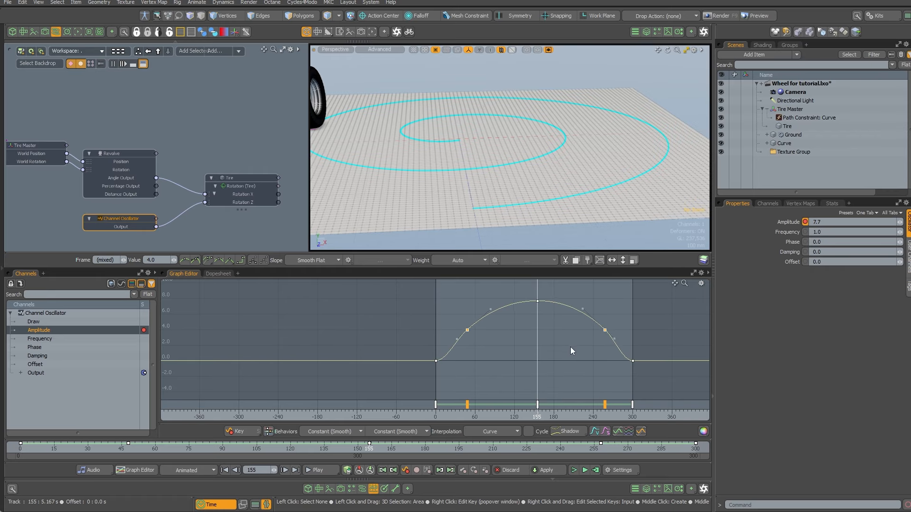
- Scrub the timeline to check the changing wobble, close the graph editor and return to frame 0
left_click(571, 349)
left_click_drag(436, 416, 624, 417)
left_click(374, 489)
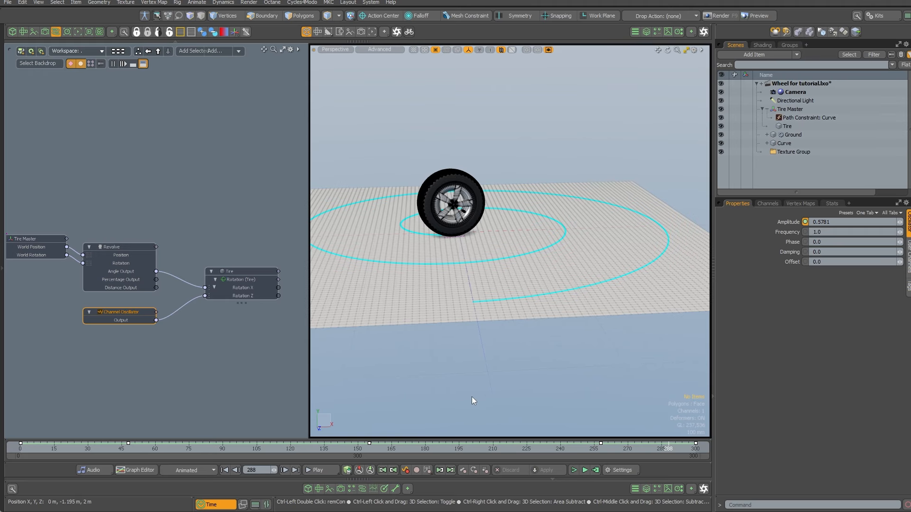
left_click_drag(448, 362, 484, 400, "alt")
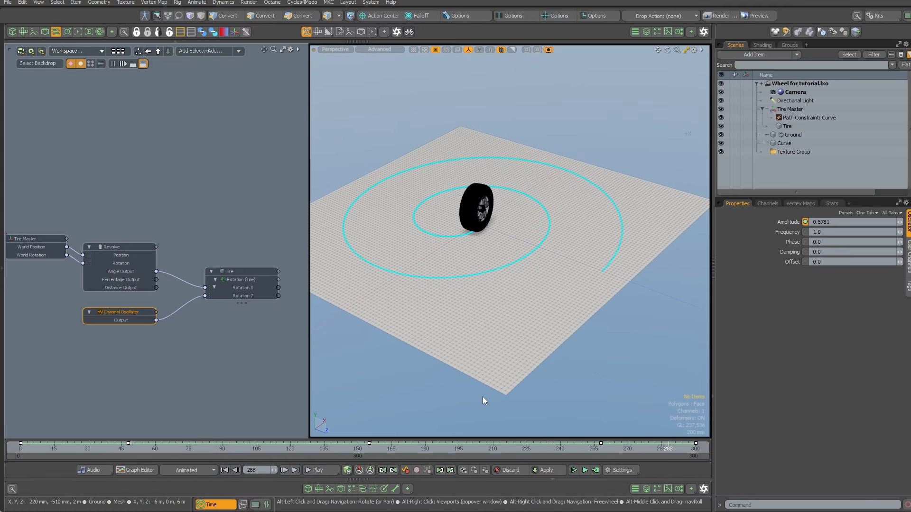
left_click(52, 448)
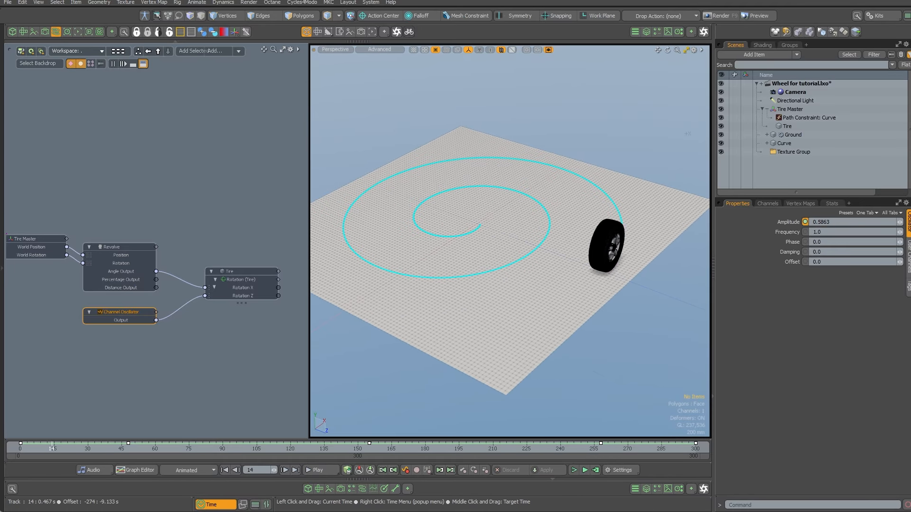
mouse_move(51, 448)
left_mouse_down()
mouse_move(598, 448)
mouse_move(20, 448)
left_mouse_up()
- Hide the schematic, select the Ground mesh and show its mesh operations list in a narrower column
mouse_move(435, 298)
left_mouse_down("alt+shift")
mouse_move(346, 269)
mouse_move(333, 304)
mouse_move(340, 318)
left_mouse_up("alt+shift")
left_click(45, 33)
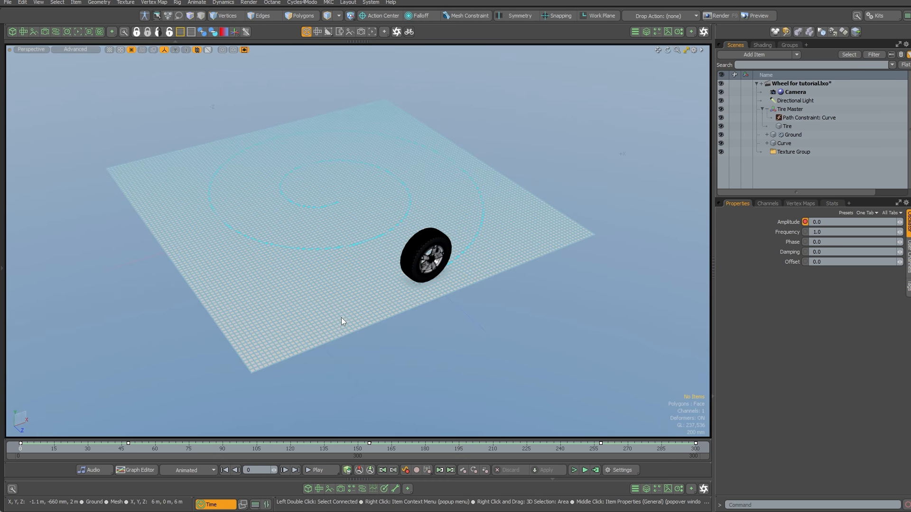
left_click(341, 317)
left_click(646, 31)
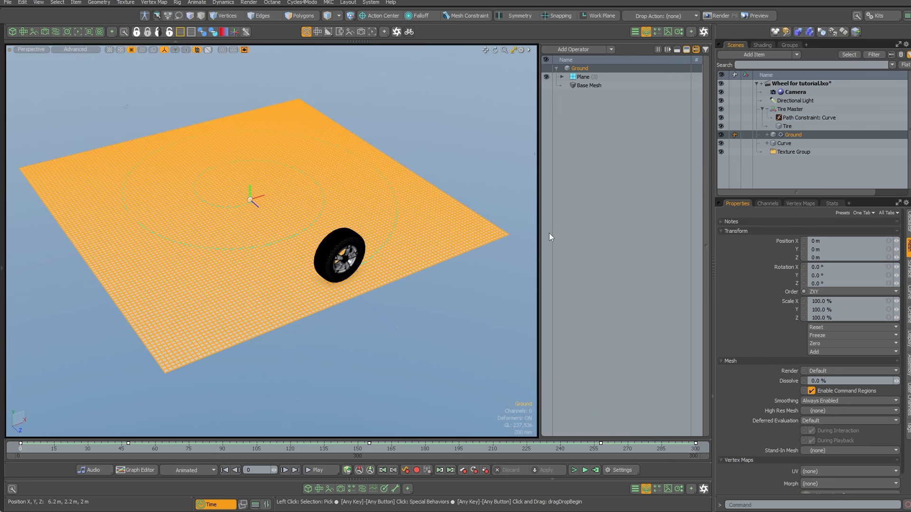
left_click_drag(538, 238, 565, 241)
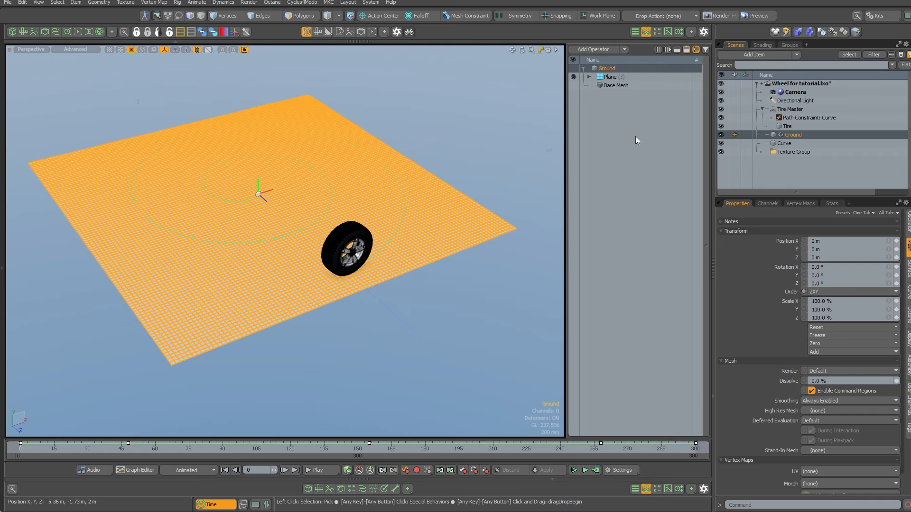
type("set w")
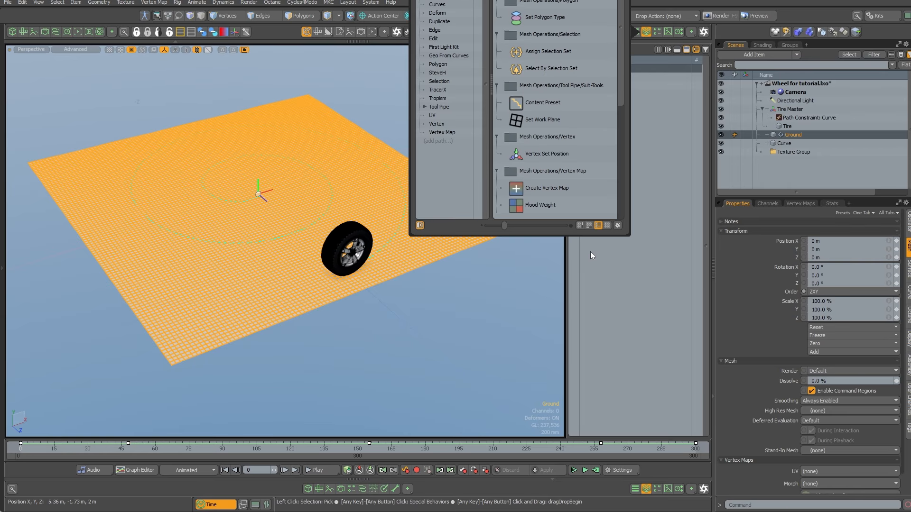
left_click(591, 252)
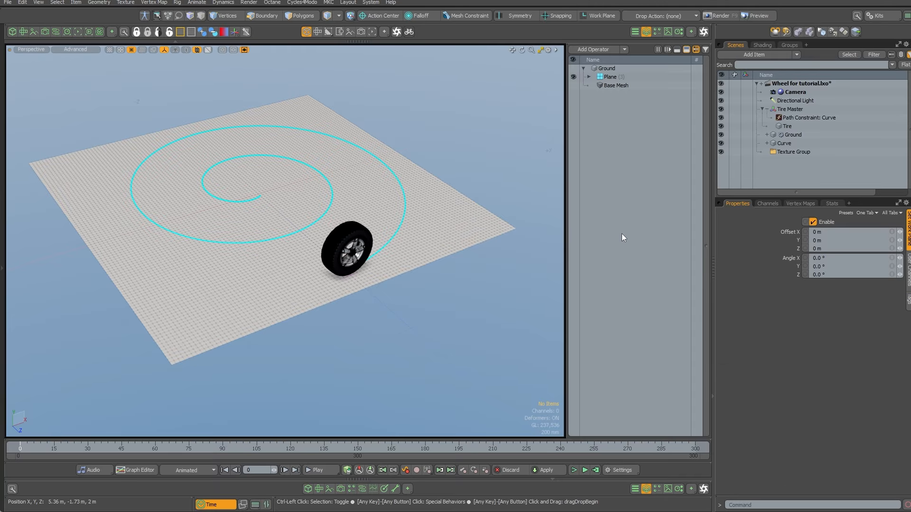
key("ctrl+z")
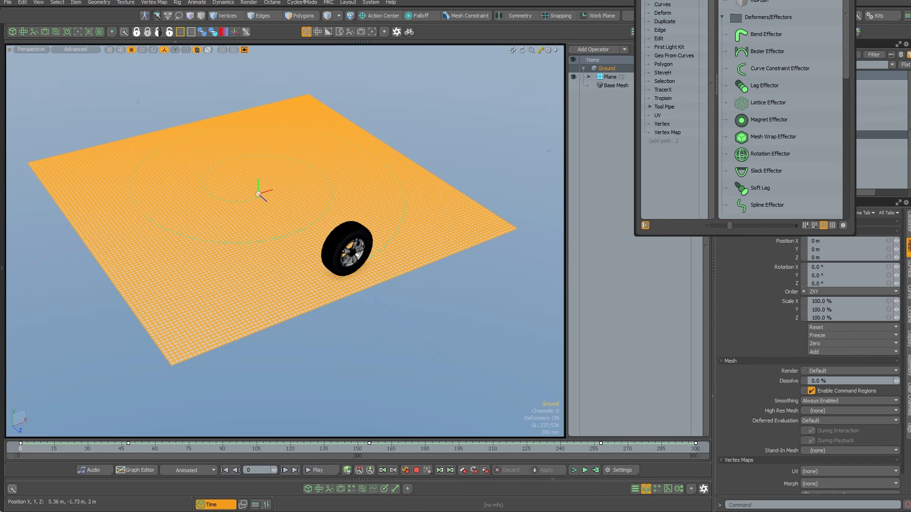
- Add a Set Weight mesh operation to the Ground mesh by searching for "set w"
left_click(539, 157)
type("set w")
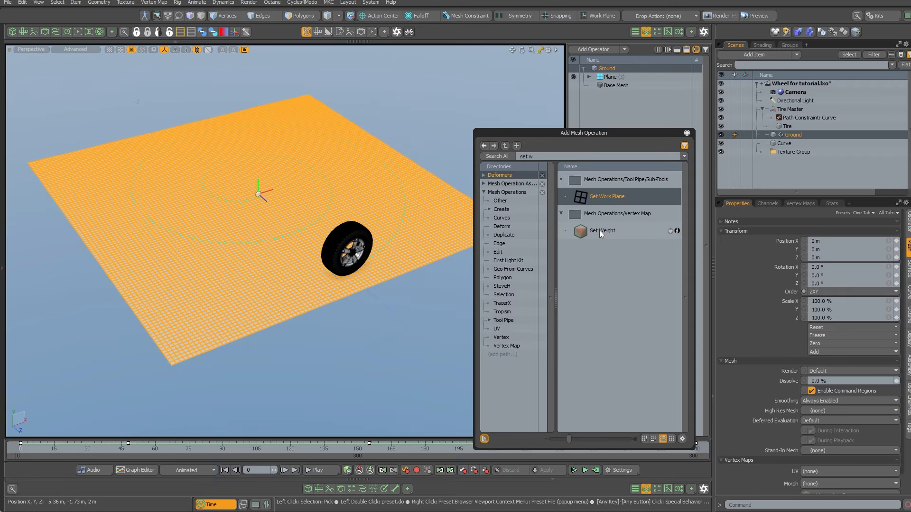
double_click(601, 231)
left_click(686, 133)
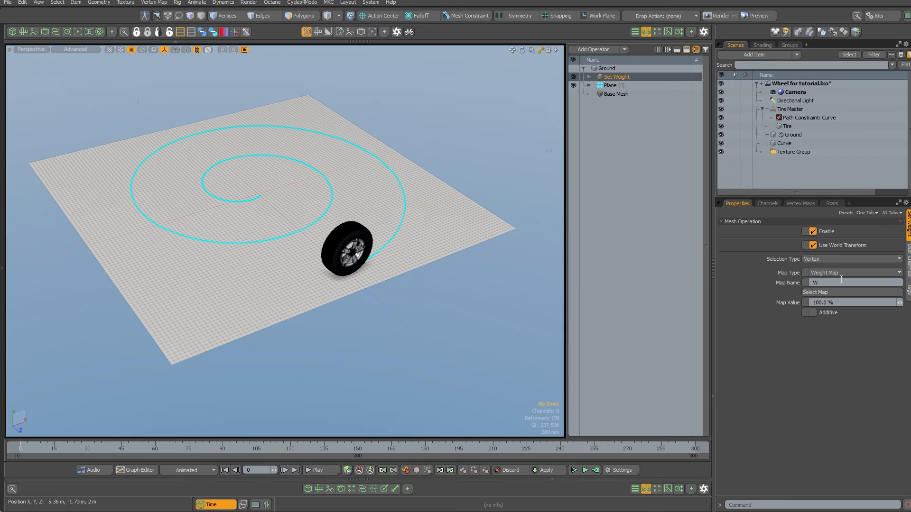
- Select the Set Weight operation's weight map W for display on the ground and return to the operation's properties
left_click(824, 292)
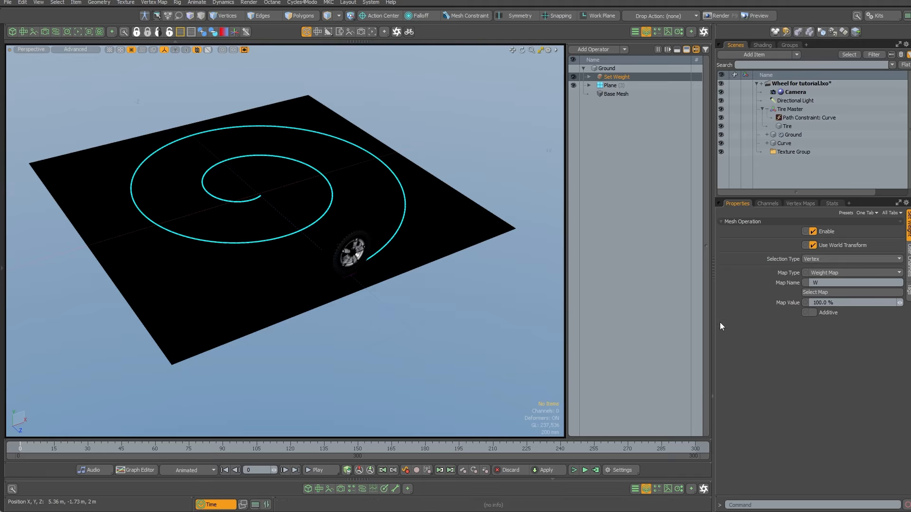
left_click(807, 203)
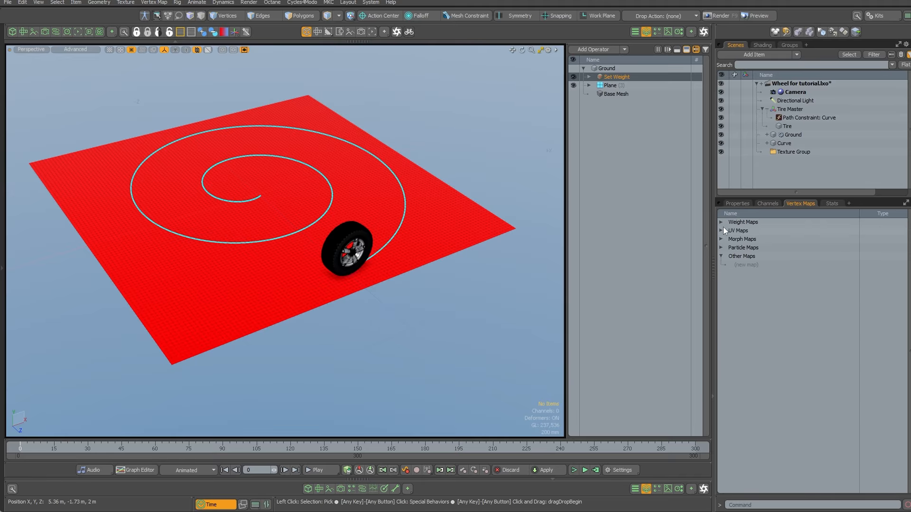
left_click(721, 223)
left_click(738, 203)
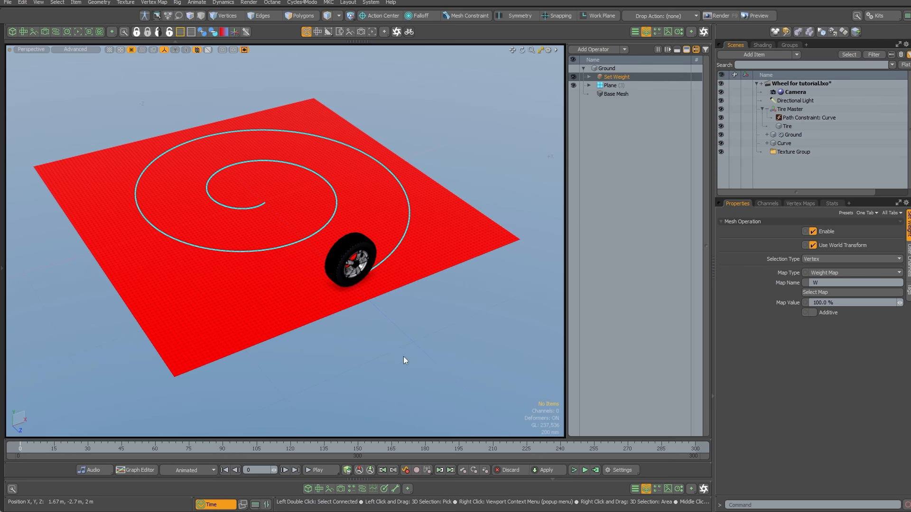
- Examine the viewport's Active Meshes options for weight map display and close them
key("o")
left_click(466, 278)
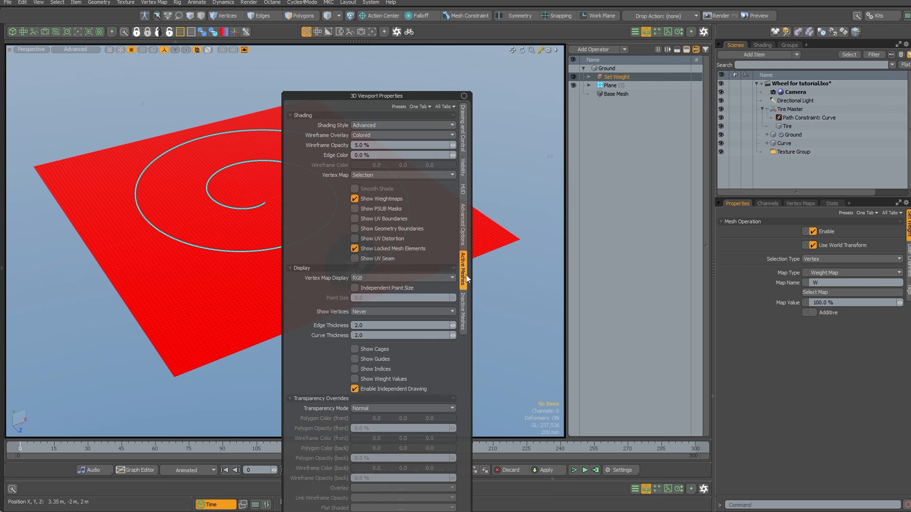
left_click(509, 308)
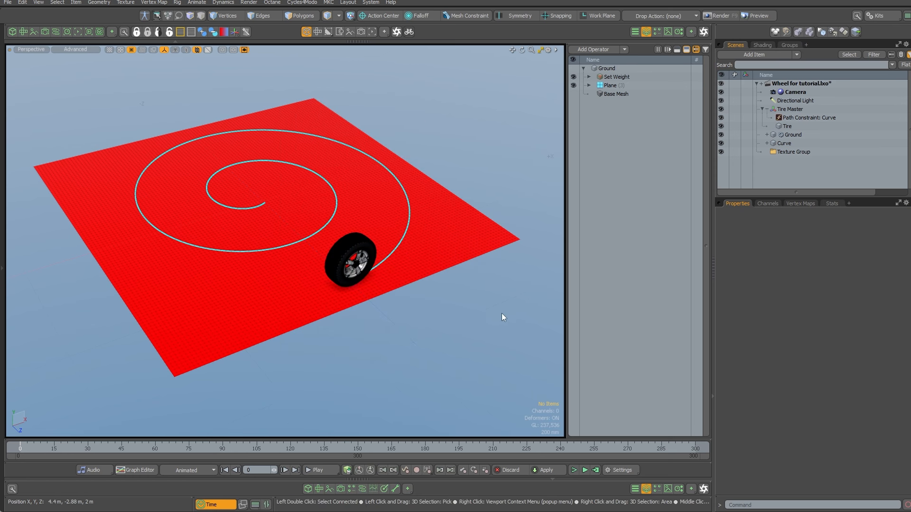
left_click_drag(504, 315, 355, 327, "alt")
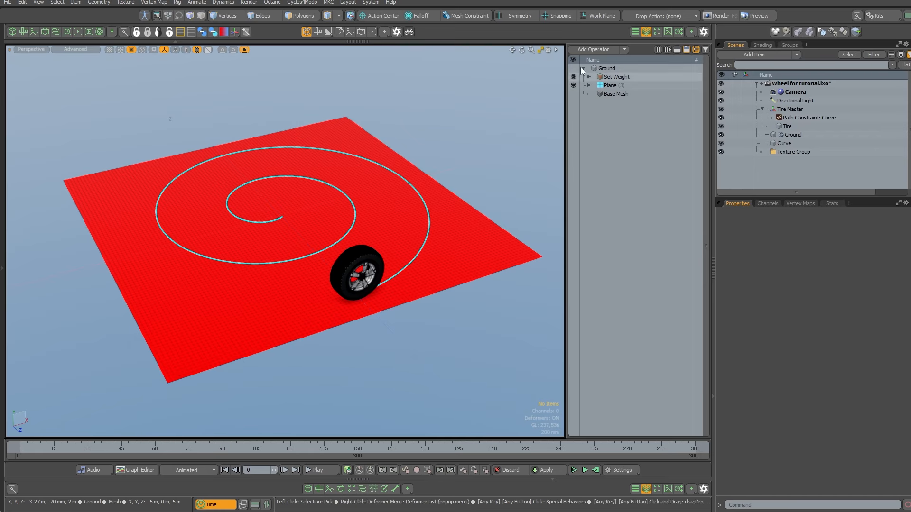
- Add a Blend Falloff to the Set Weight operation's Tool Pipe by searching for "blend"
left_click(589, 78)
left_click(588, 77)
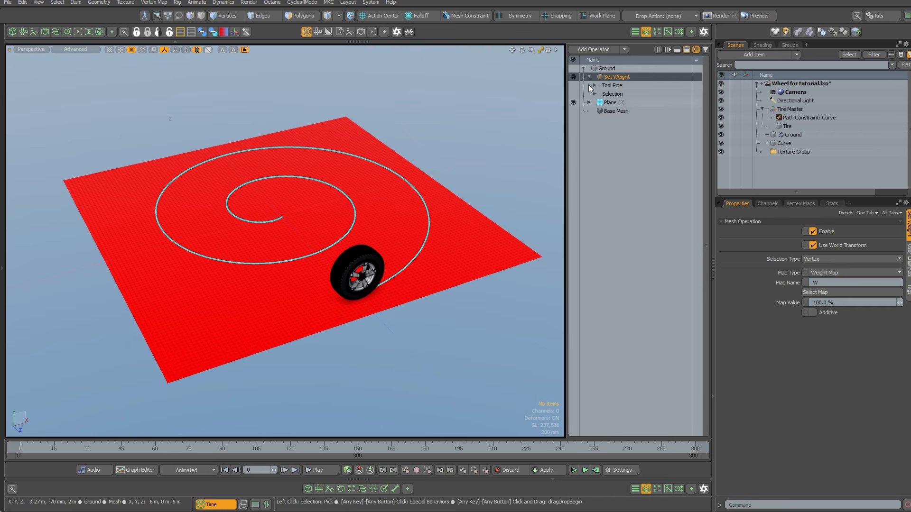
left_click(594, 94)
left_click(595, 85)
left_click(624, 94)
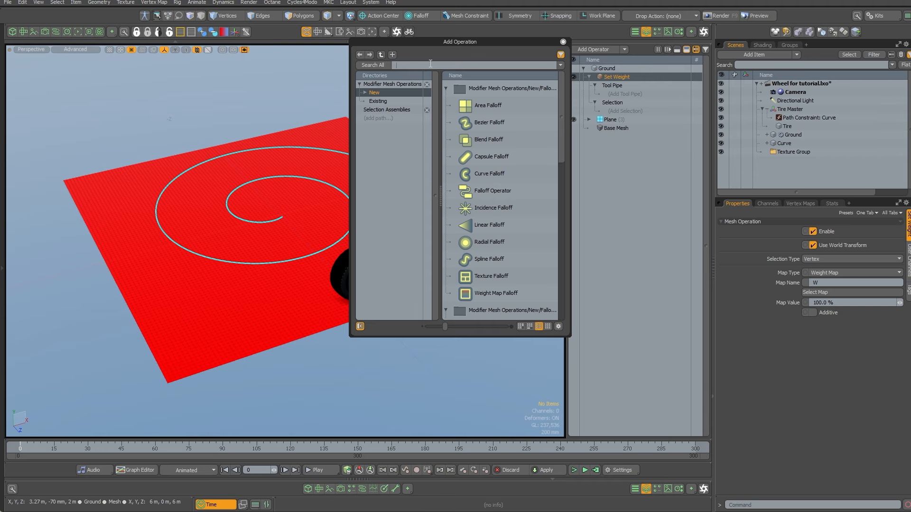
type("blend")
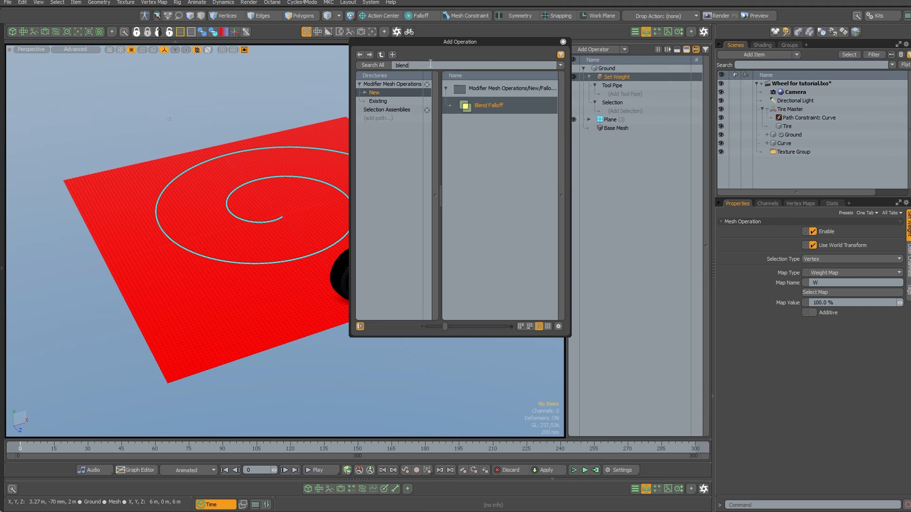
double_click(494, 104)
left_click(563, 41)
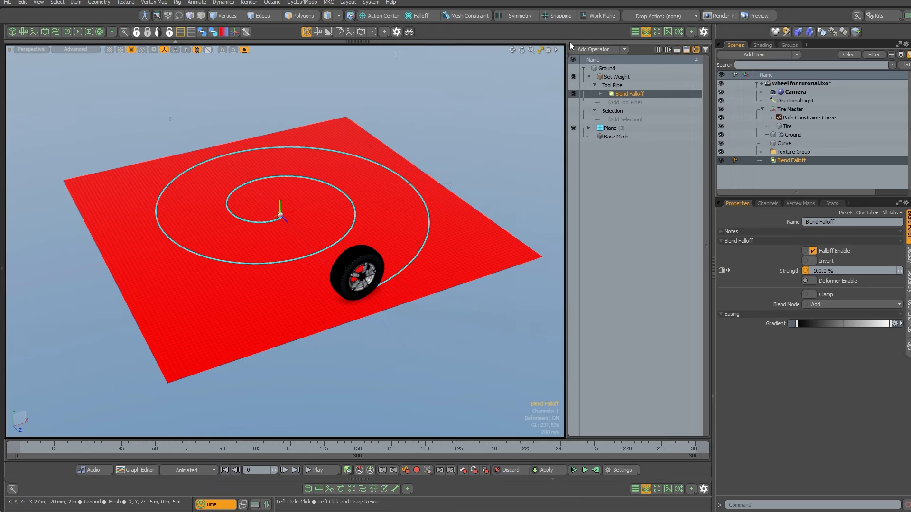
- Add a Curve Falloff to the Blend Falloff's Falloffs by searching for "curve f"
left_click(600, 94)
left_click(605, 119)
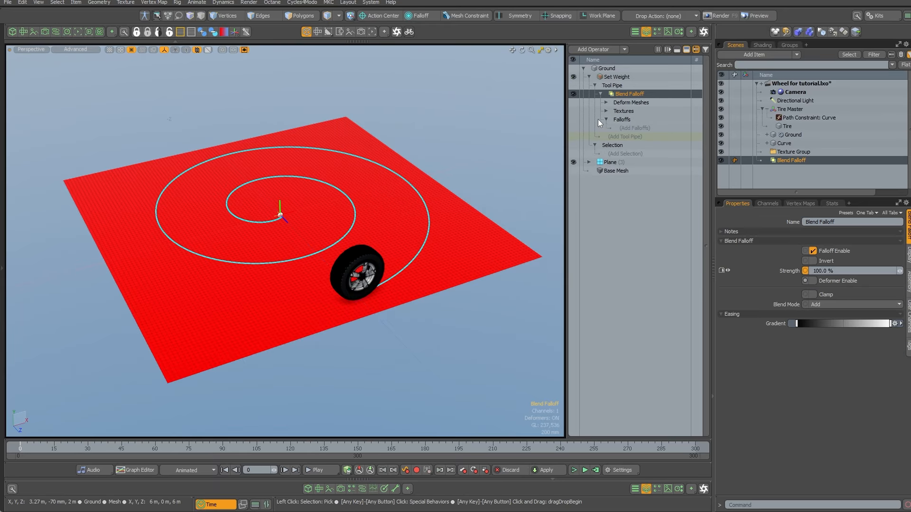
left_click(628, 125)
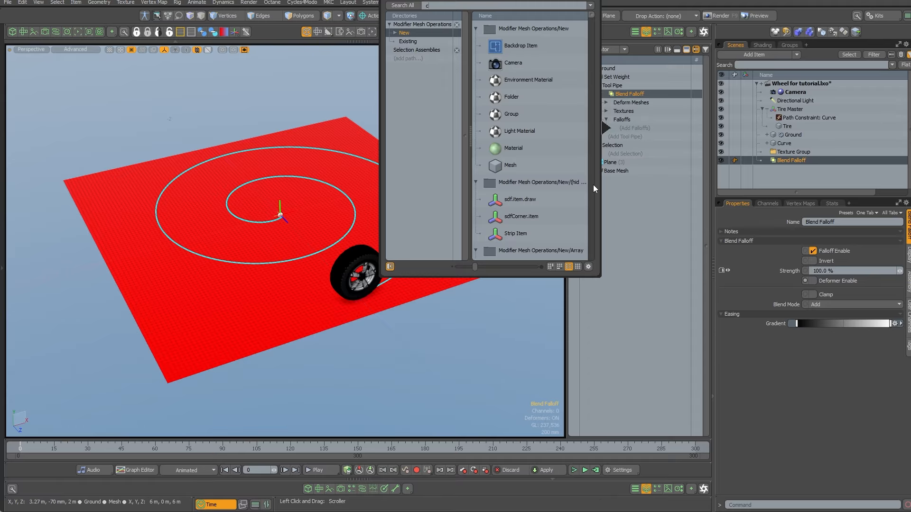
type("curve f")
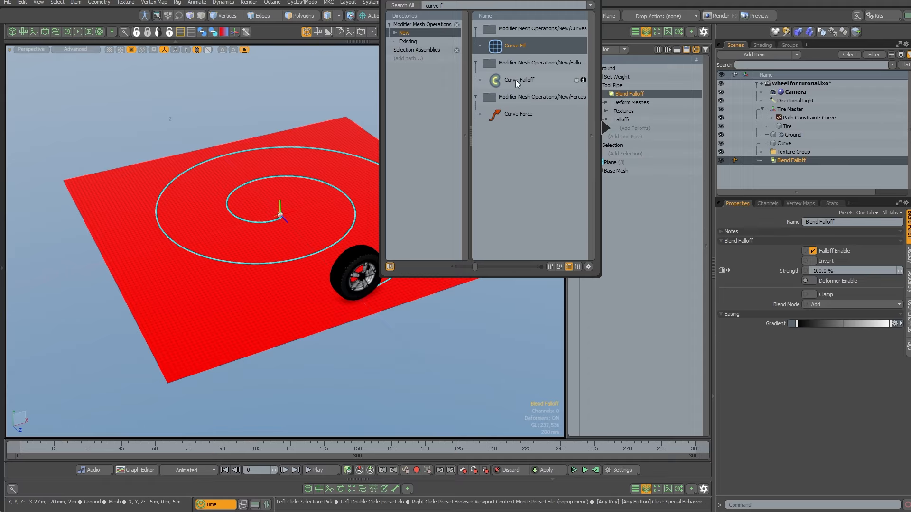
double_click(515, 80)
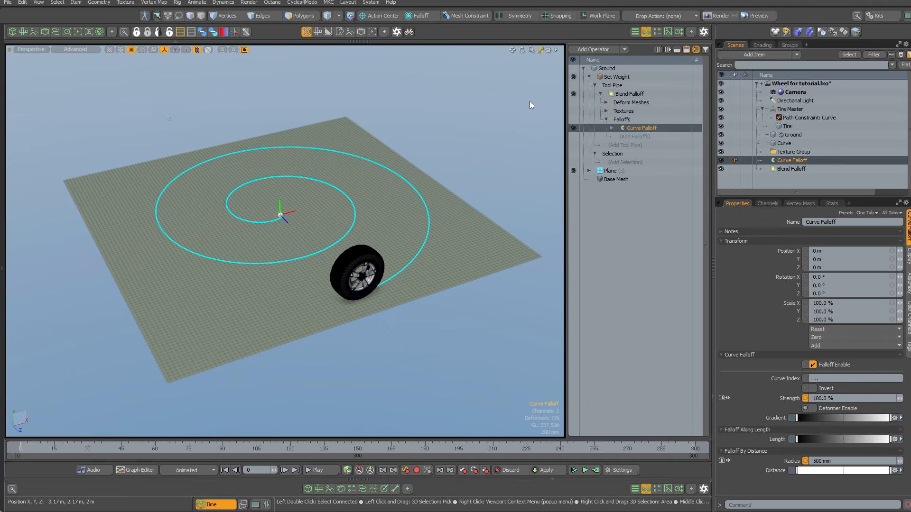
- Assign the existing Curve mesh to the Curves input of the Curve Falloff
mouse_move(412, 284)
left_mouse_down("alt")
mouse_move(439, 288)
mouse_move(411, 302)
left_mouse_up("alt")
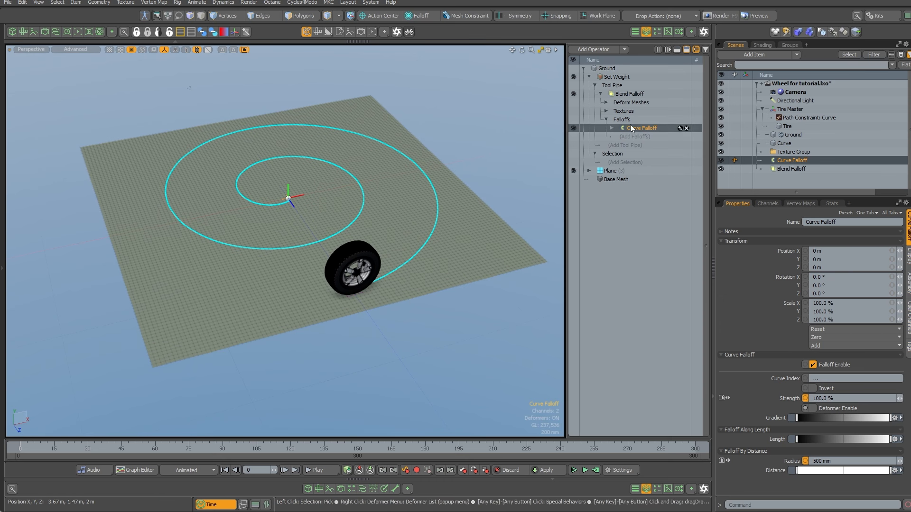
left_click(611, 128)
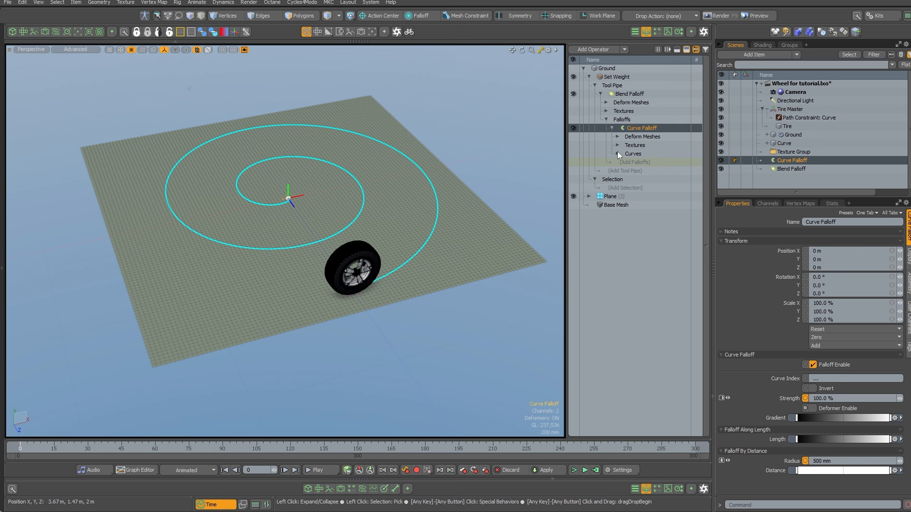
left_click(617, 153)
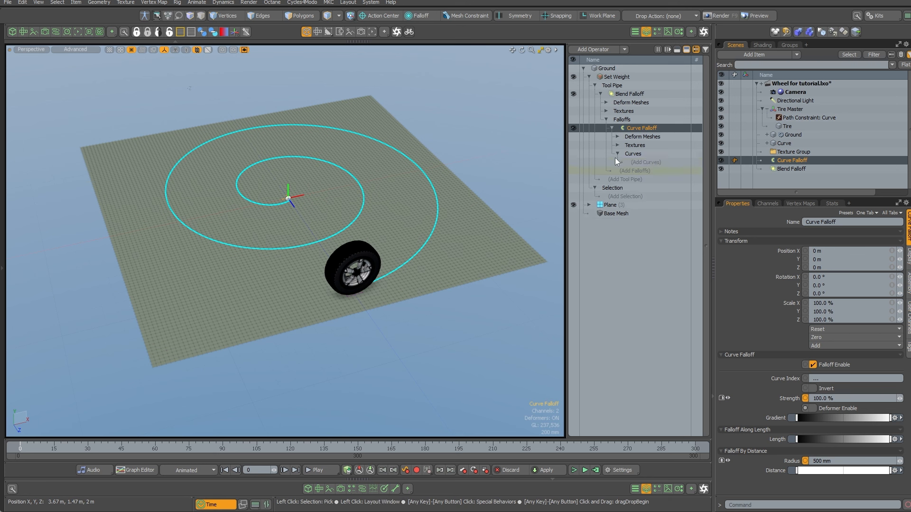
left_click(646, 163)
left_click(424, 76)
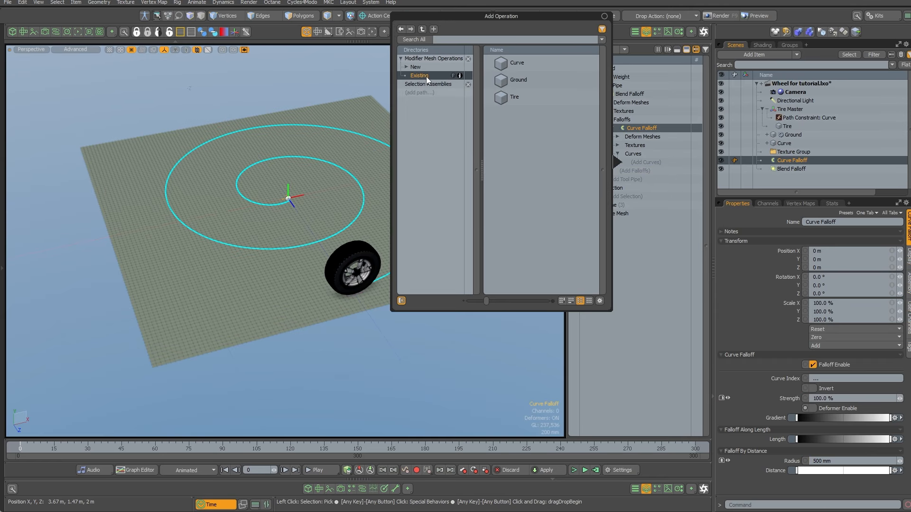
double_click(527, 63)
- Enlarge the Curve Falloff's properties area and show its Gradient, Length and Distance gradients in the Shorter View
left_click_drag(318, 223, 311, 247, "alt")
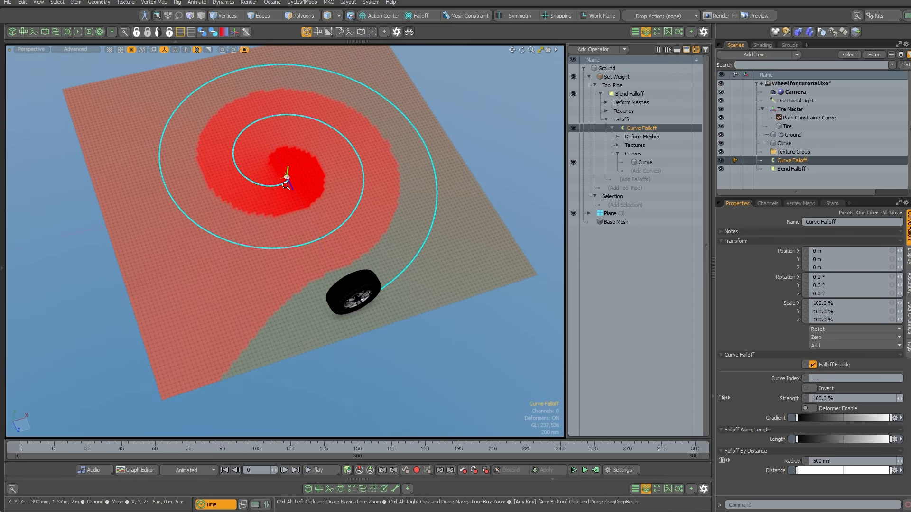
left_click_drag(290, 181, 306, 198, "ctrl+alt")
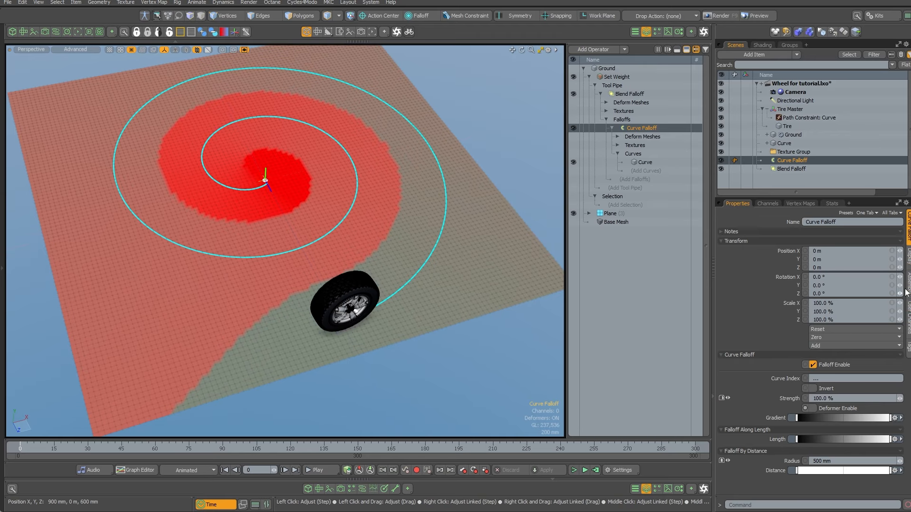
left_click_drag(850, 198, 851, 135)
left_click(895, 354)
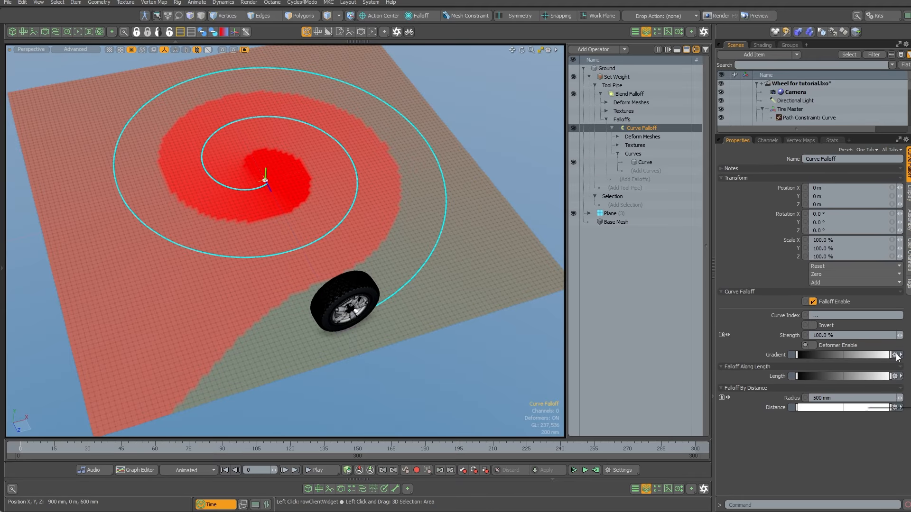
left_click(890, 381)
left_click(895, 399)
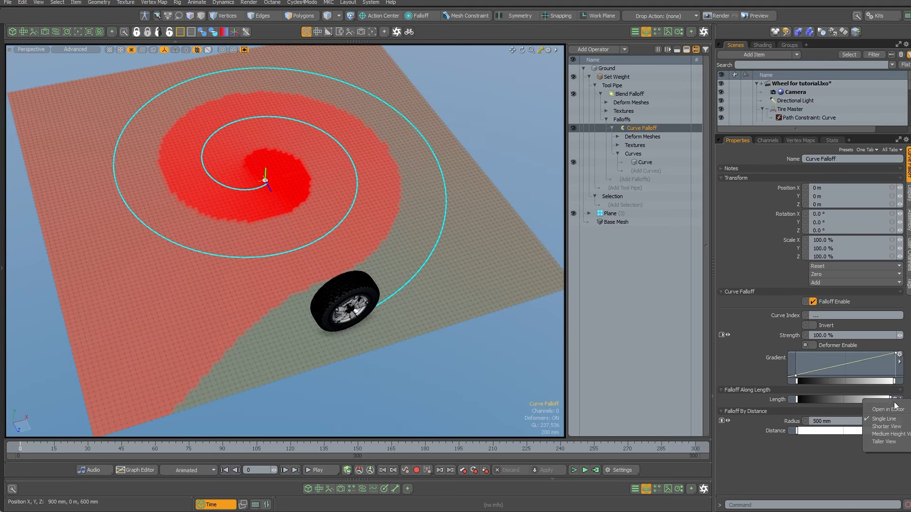
left_click(886, 426)
left_click(894, 454)
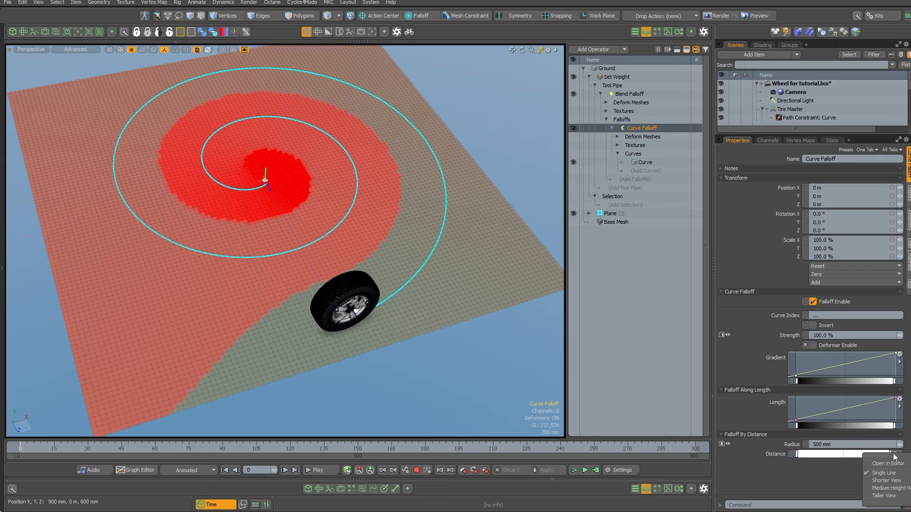
left_click(885, 481)
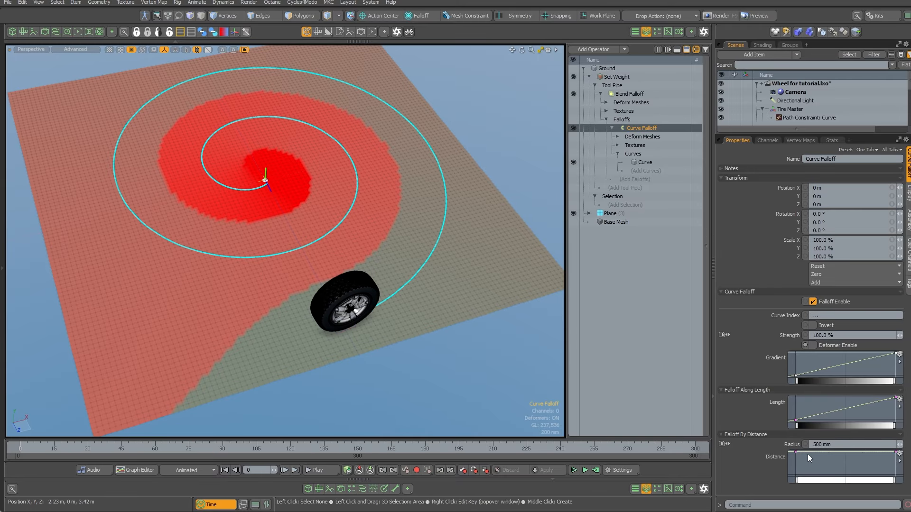
- Raise the Length gradient's start key to full white and lower the Distance gradient's end key to black
left_click(795, 420)
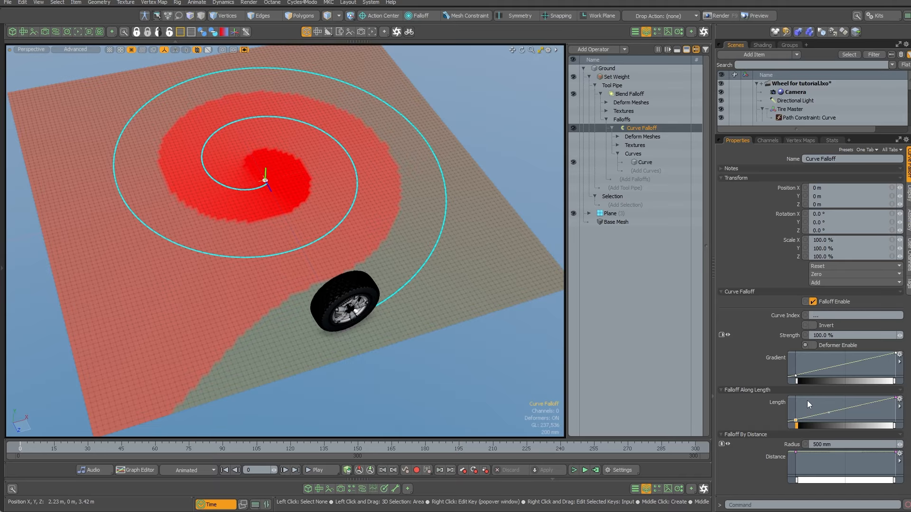
middle_click_drag(807, 400, 791, 360)
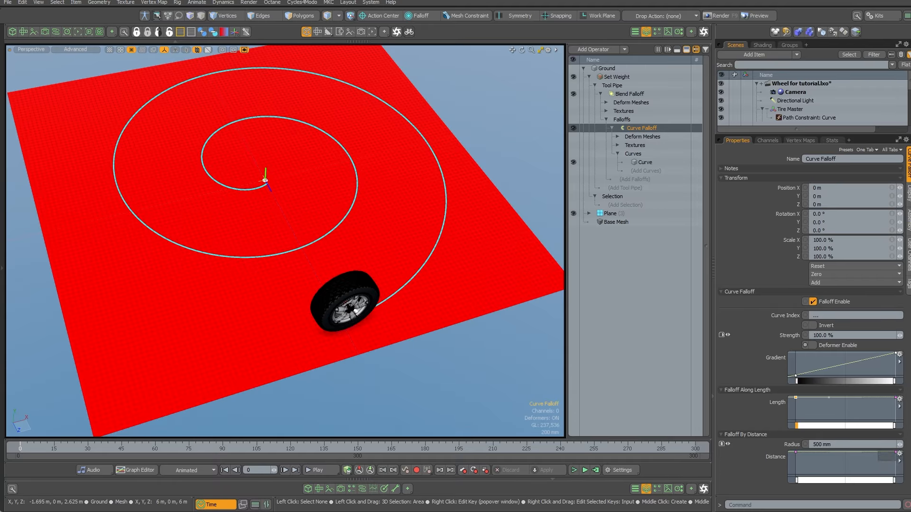
left_click(895, 452)
middle_click_drag(887, 461, 894, 493)
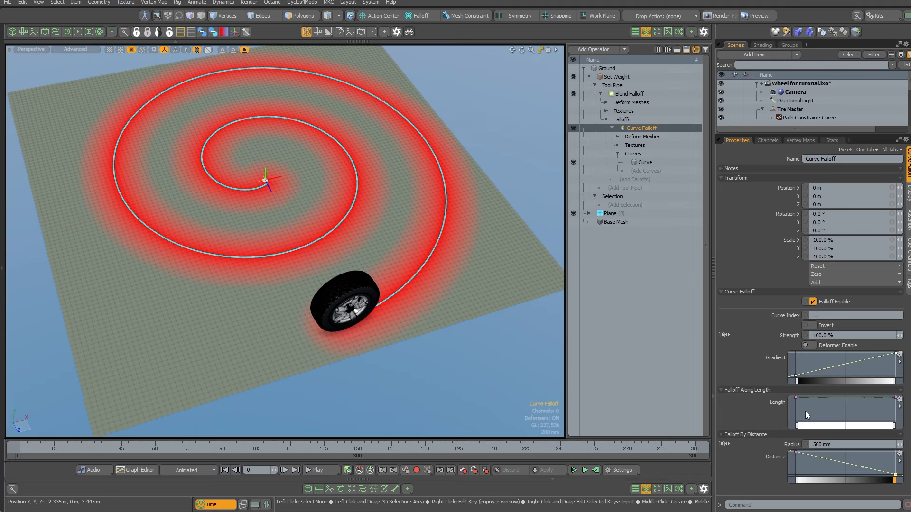
- Set the Curve Falloff's radius to 300 mm and flatten the Distance gradient's start tangent into a smooth rounded curve
left_click(846, 445)
type(".")
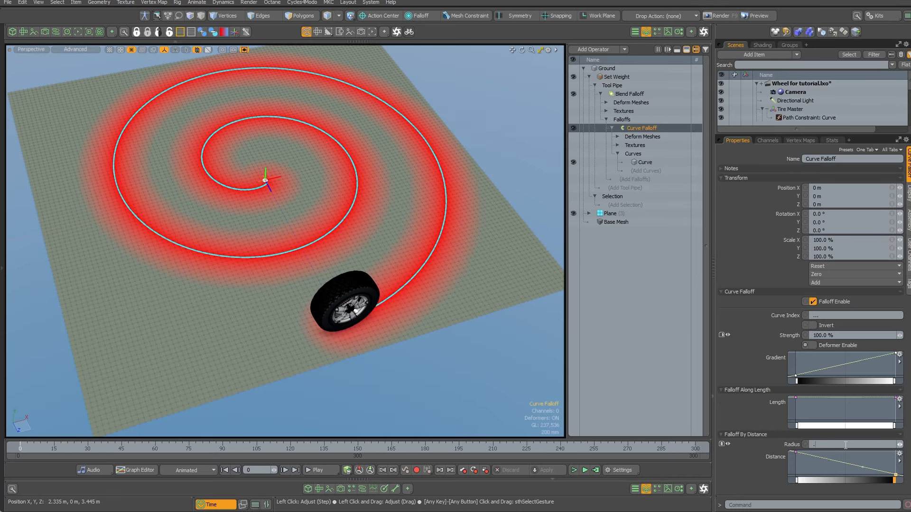
type("3")
key("Return")
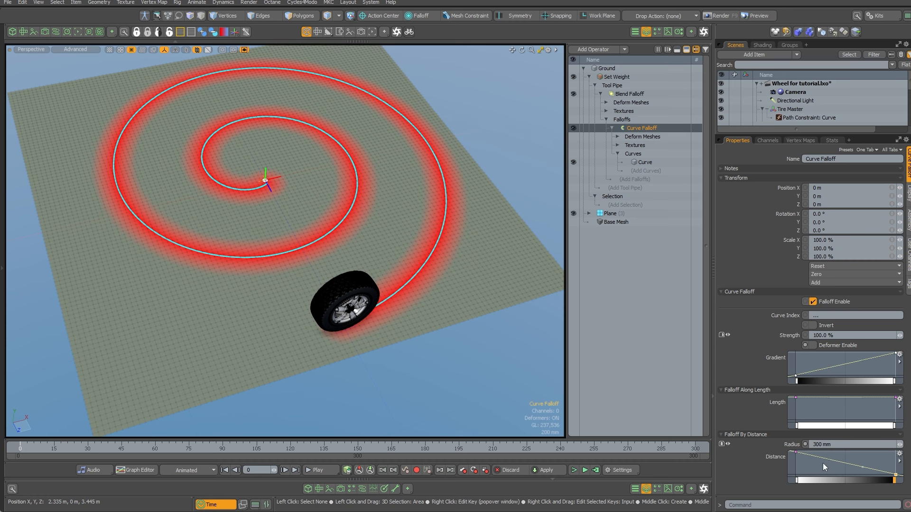
left_click(796, 452)
left_click_drag(828, 460, 840, 452)
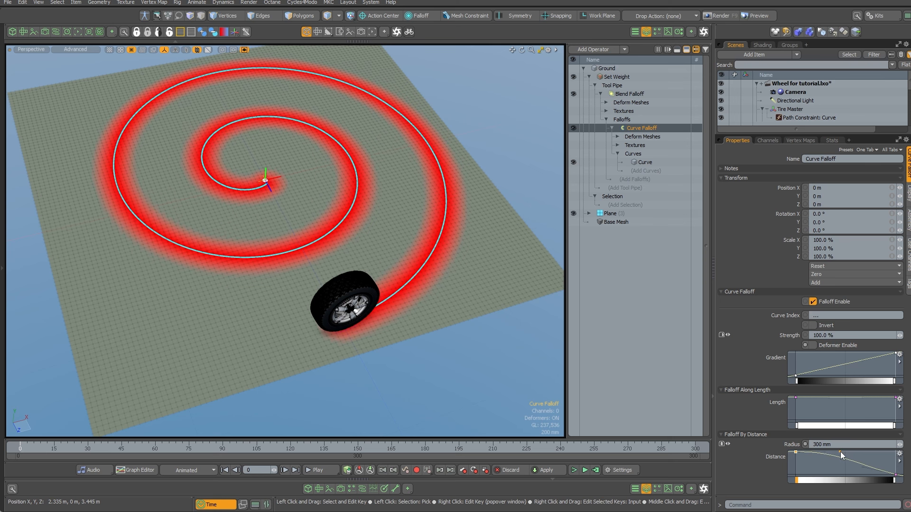
- Add a Push mesh operation to the Ground mesh by searching for "push"
scroll(474, 292, "up", 6)
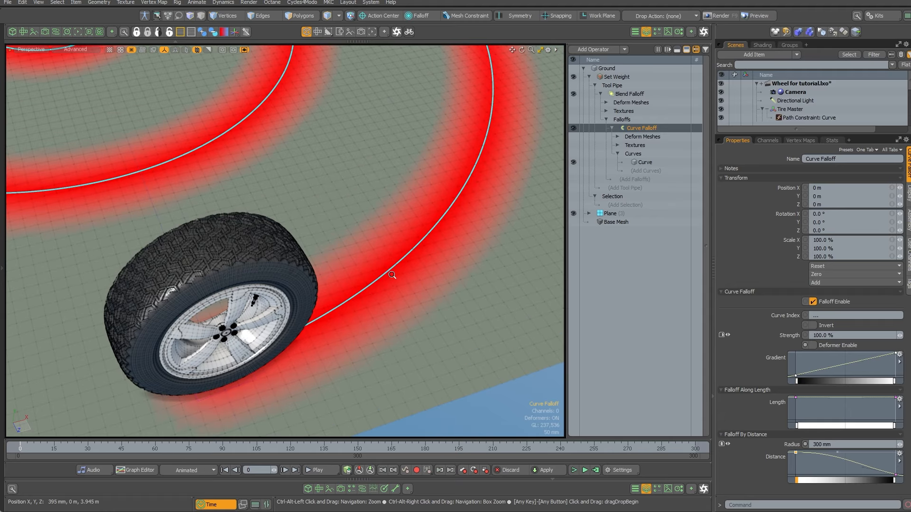
scroll(459, 281, "down", 6)
left_click_drag(399, 299, 452, 373, "alt")
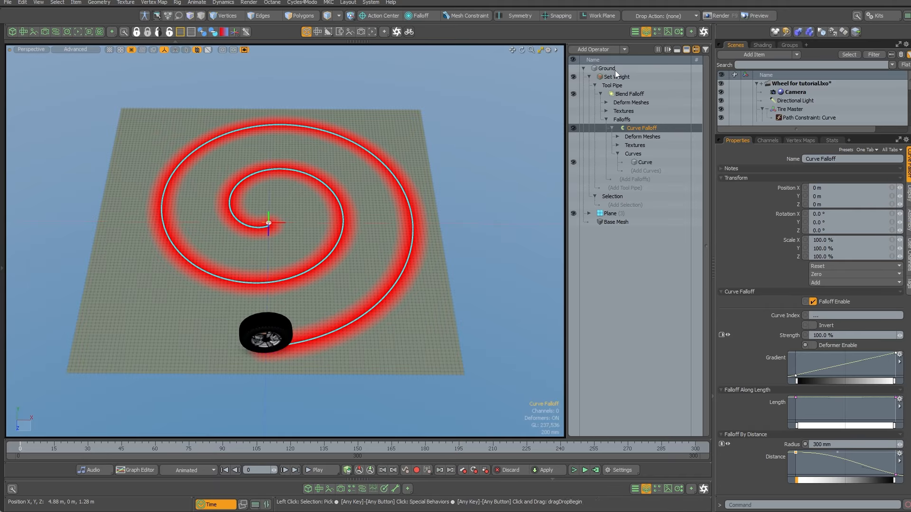
left_click(614, 68)
left_click(601, 50)
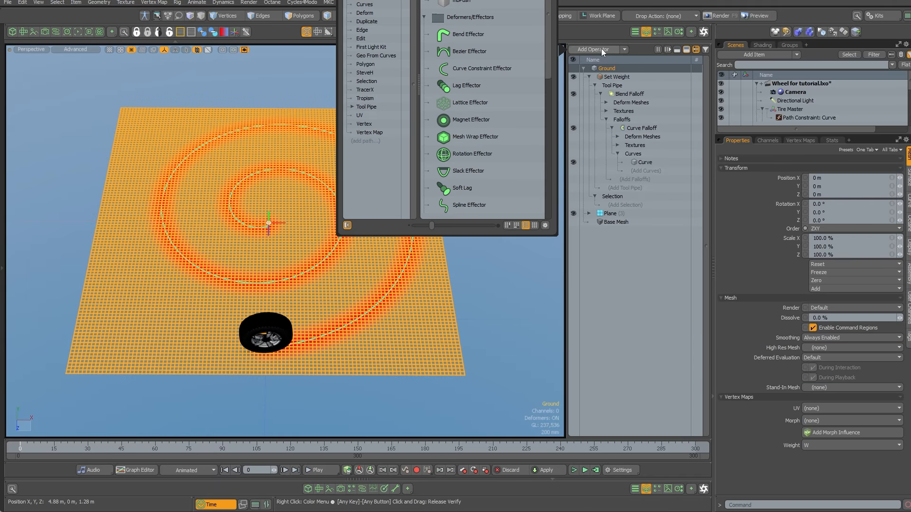
type("push")
key("Return")
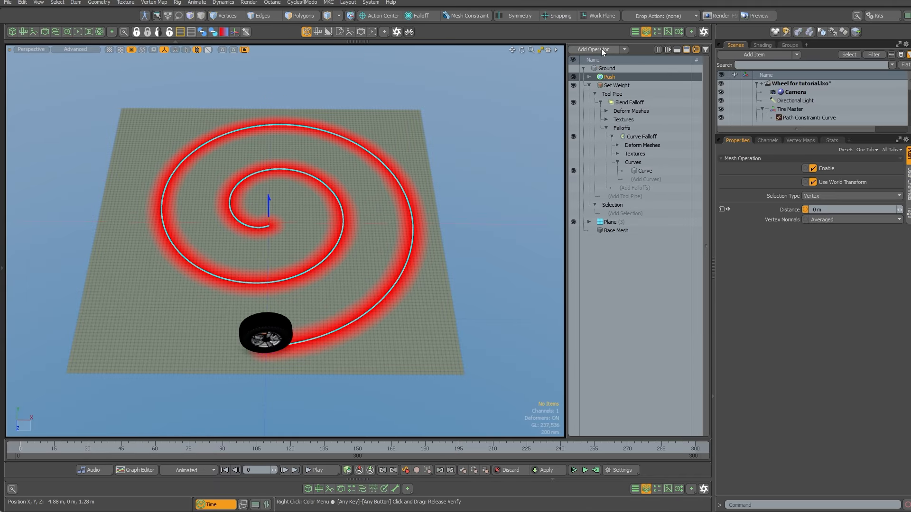
- Add a Weight Map Falloff to the Push operation's Tool Pipe and set its weight map to W
left_click(589, 76)
left_click(594, 86)
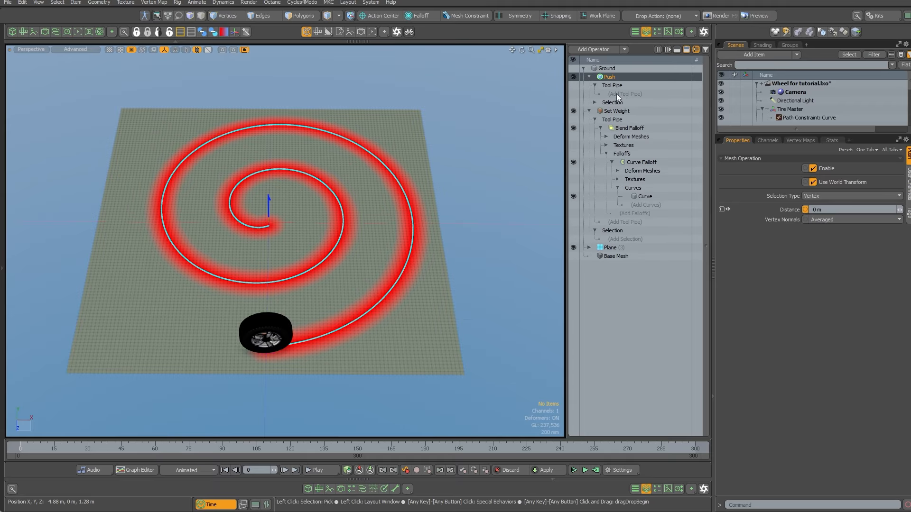
left_click(616, 94)
type("vert")
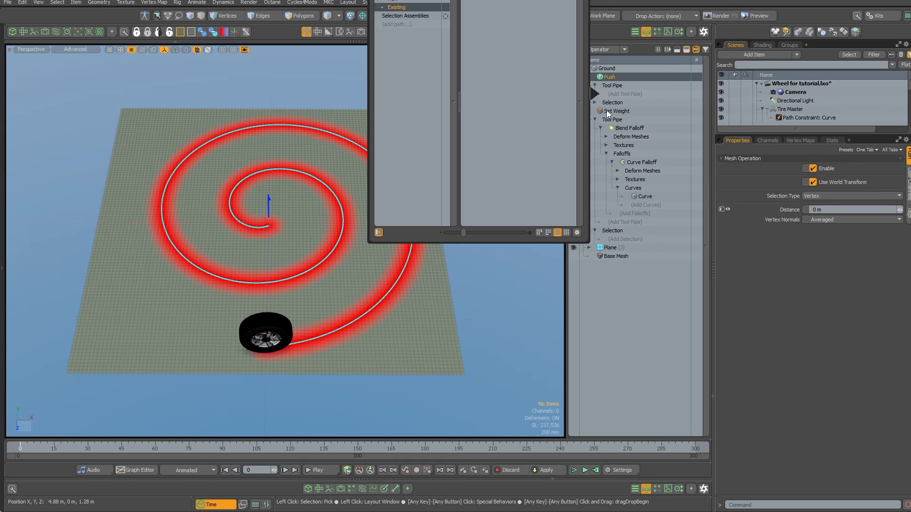
left_click(393, 0)
left_click_drag(435, 0, 419, 13)
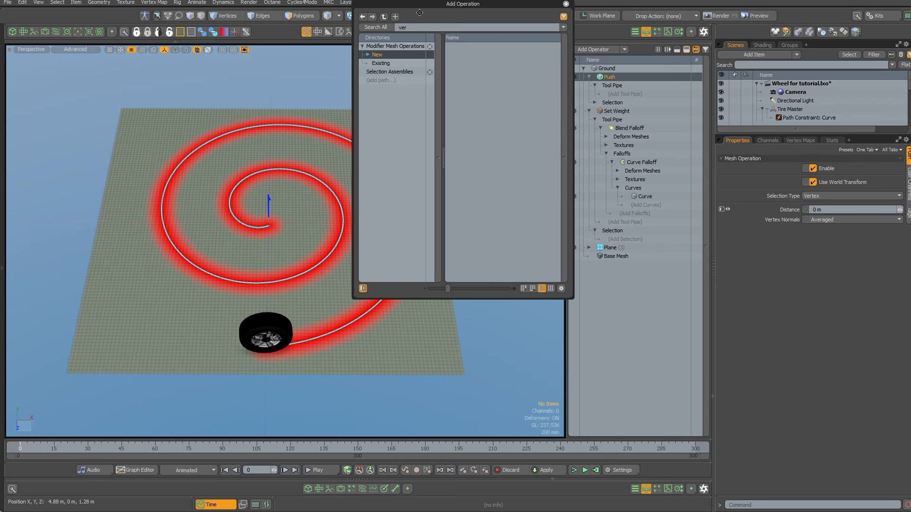
type("we")
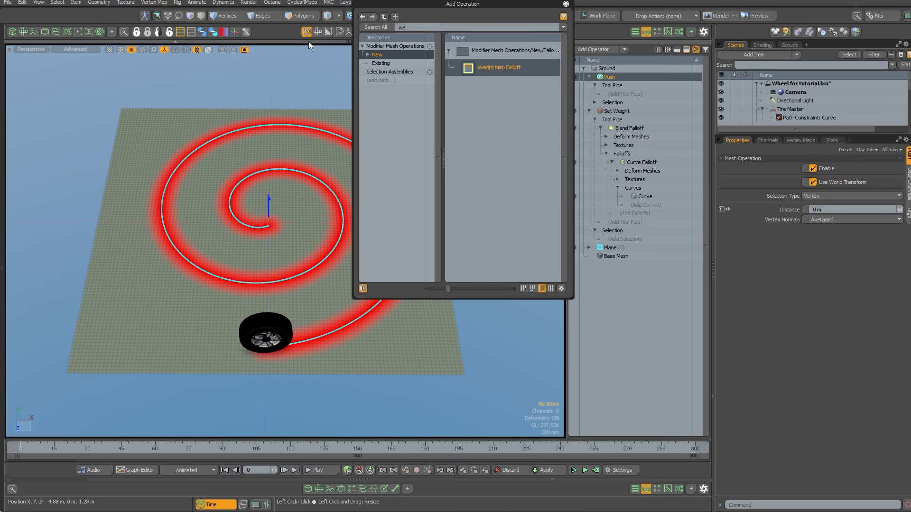
double_click(491, 67)
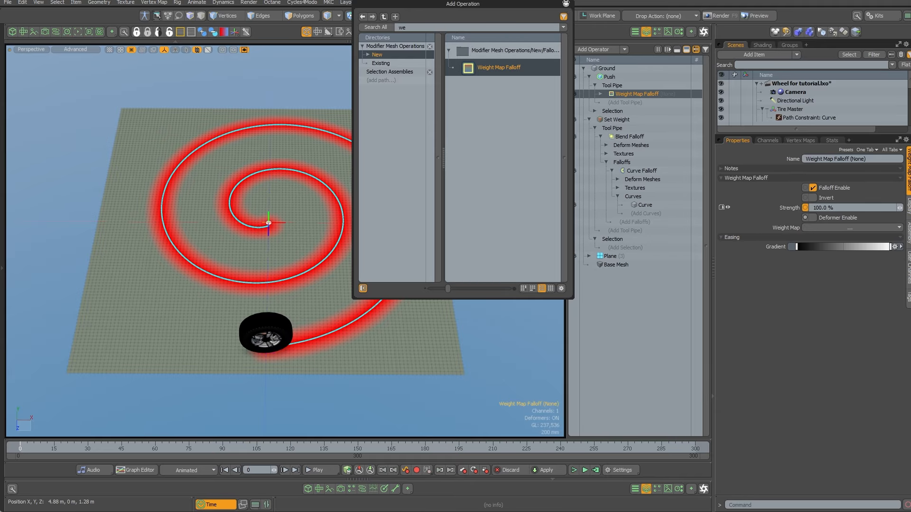
left_click(837, 225)
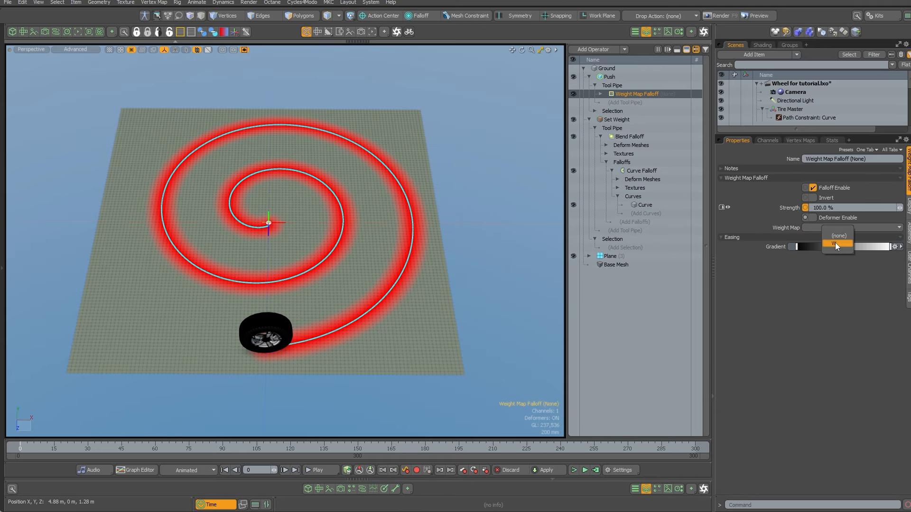
left_click(835, 243)
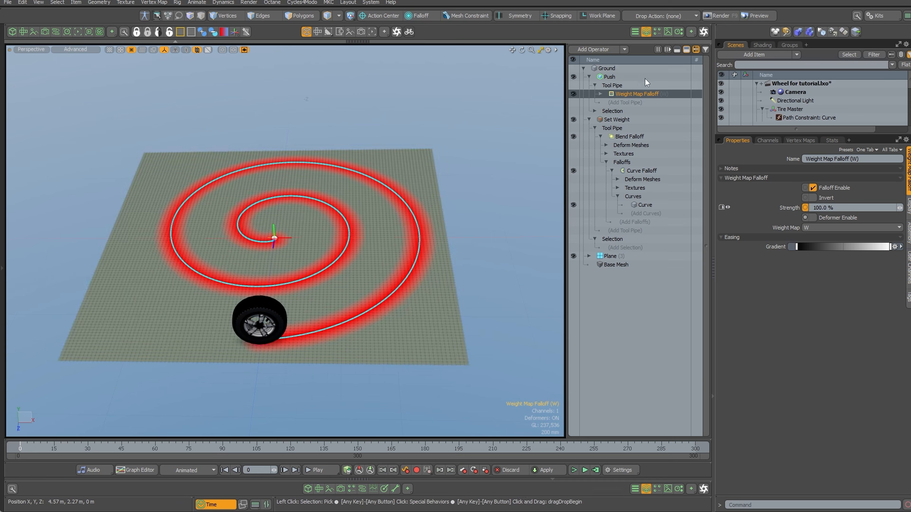
- Try raising the Push operation's distance to 200 mm with Channel Haul to test the track displacement
left_click(609, 76)
key("c")
scroll(323, 137, "up", 3)
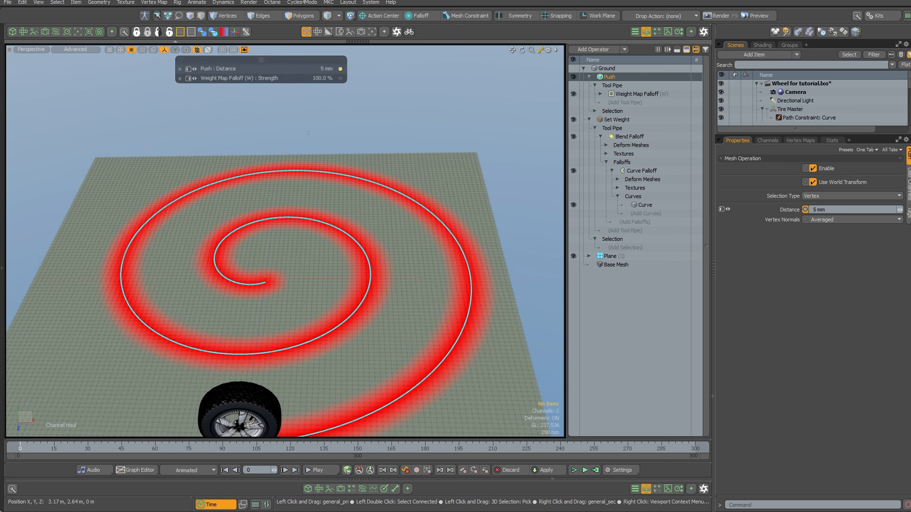
left_click_drag(417, 166, 446, 166)
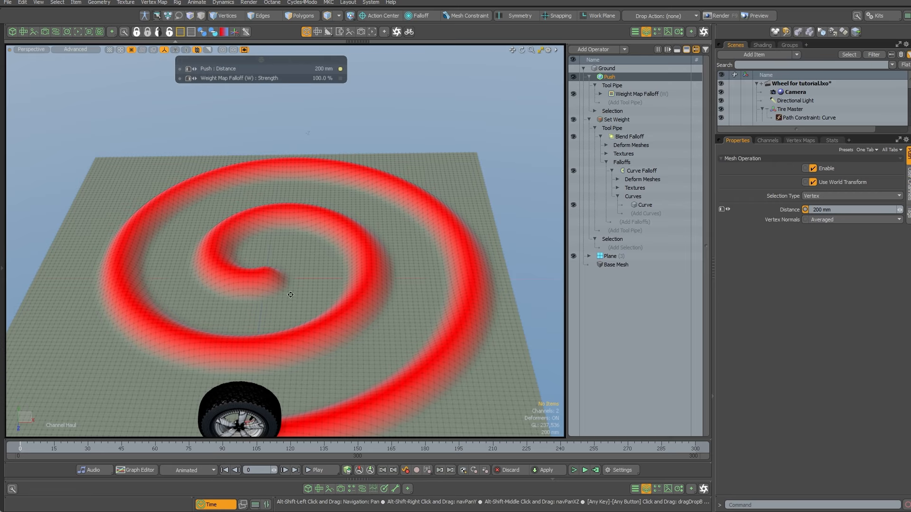
left_click_drag(290, 295, 293, 246, "alt+shift")
left_click_drag(346, 208, 353, 259)
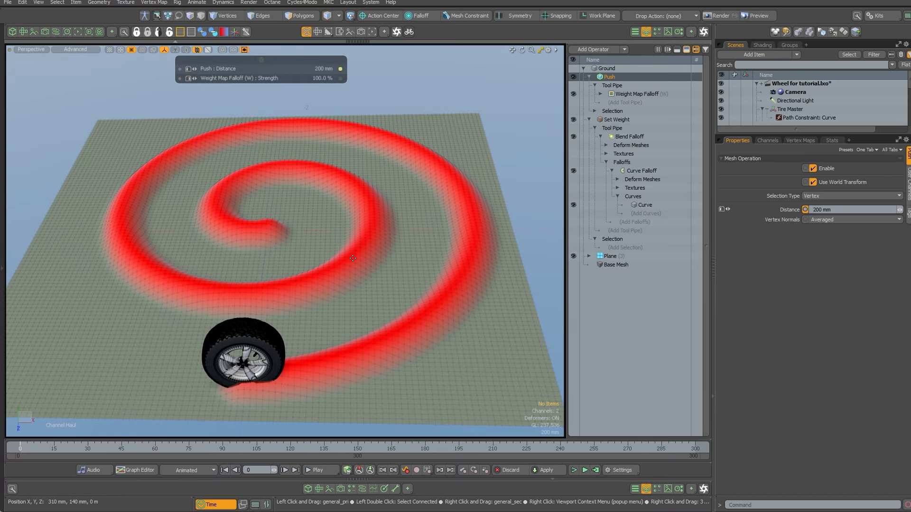
left_click_drag(345, 316, 299, 326)
- Undo the trial Push distance changes and leave Channel Haul
key("ctrl+z")
key("ctrl+z")
key("Escape")
key("Escape")
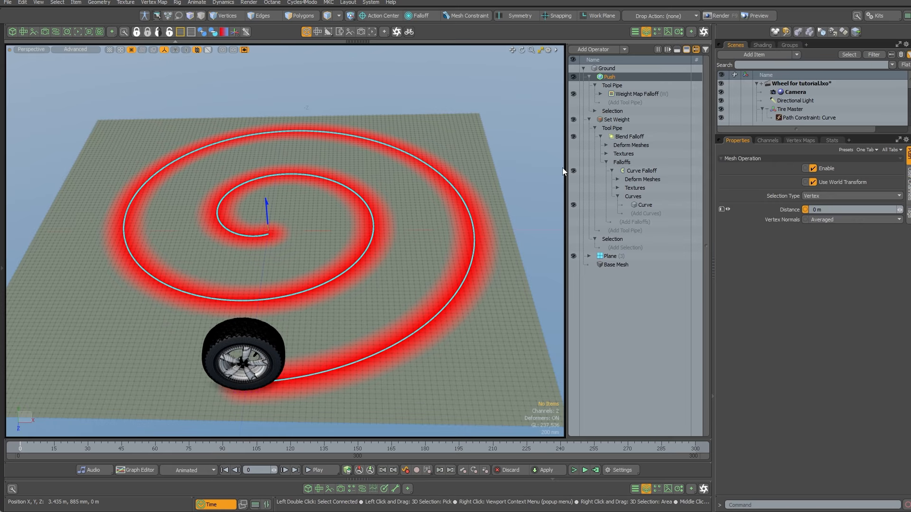
- Add a second Curve Falloff to the Blend Falloff's Falloffs and move it above the first one
left_click_drag(449, 204, 470, 184, "alt")
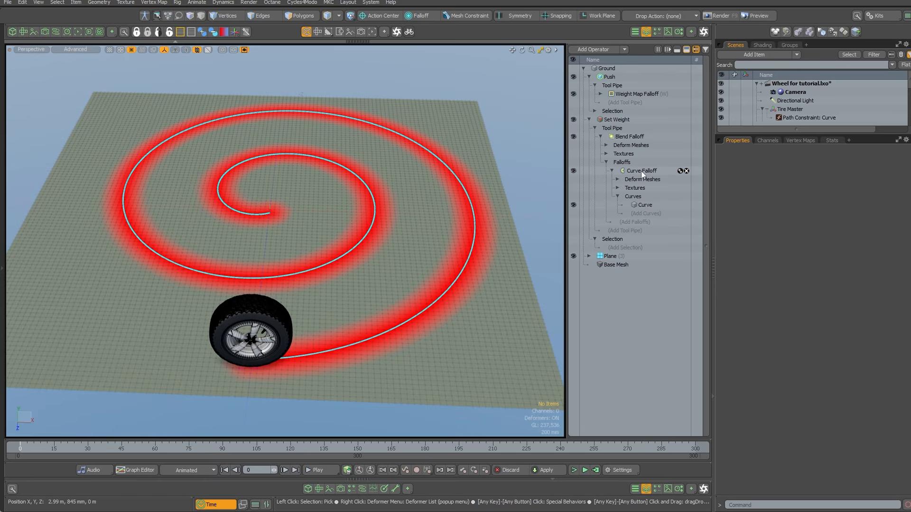
left_click(630, 223)
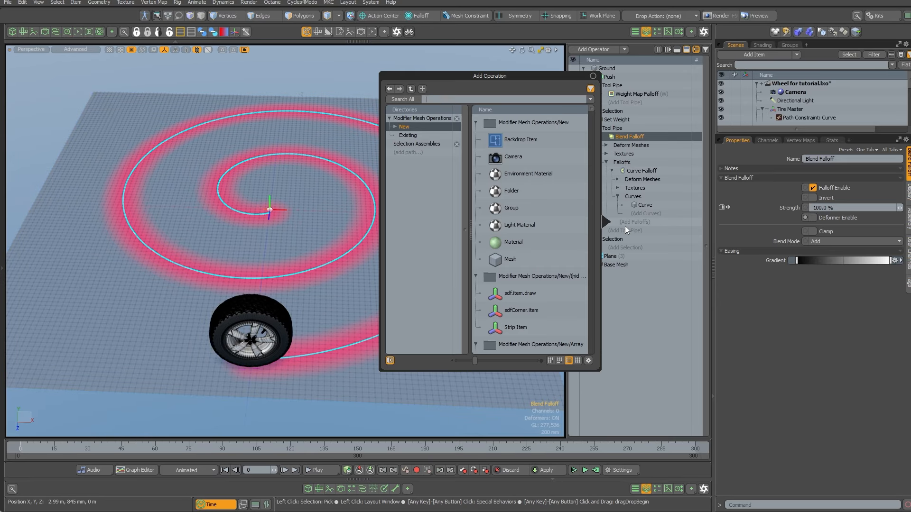
type("curve")
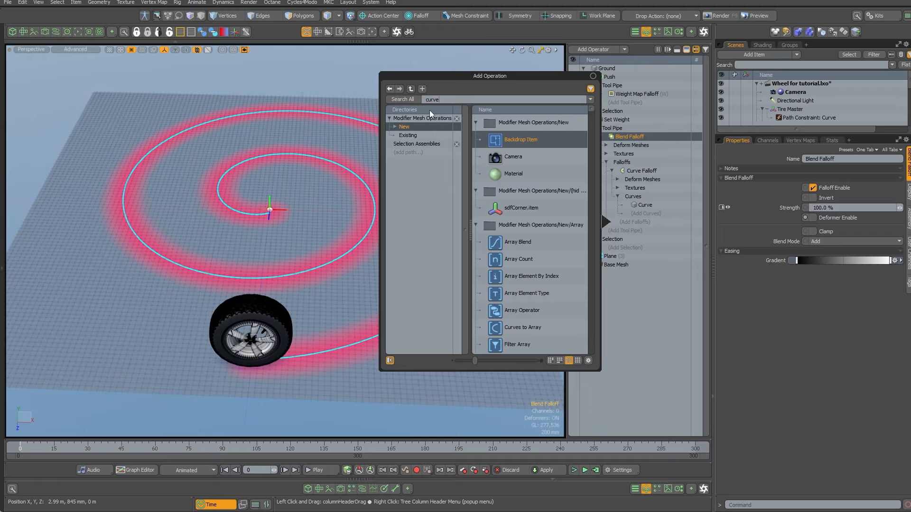
type(" f")
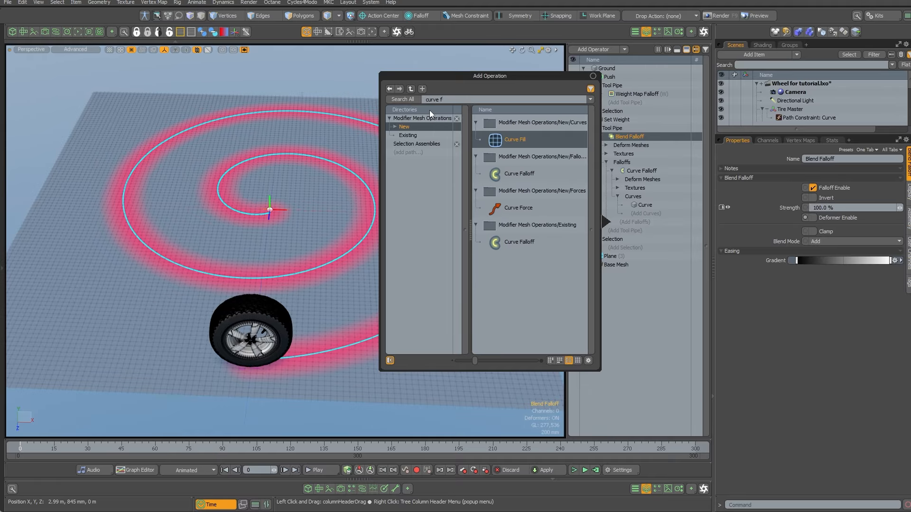
double_click(521, 176)
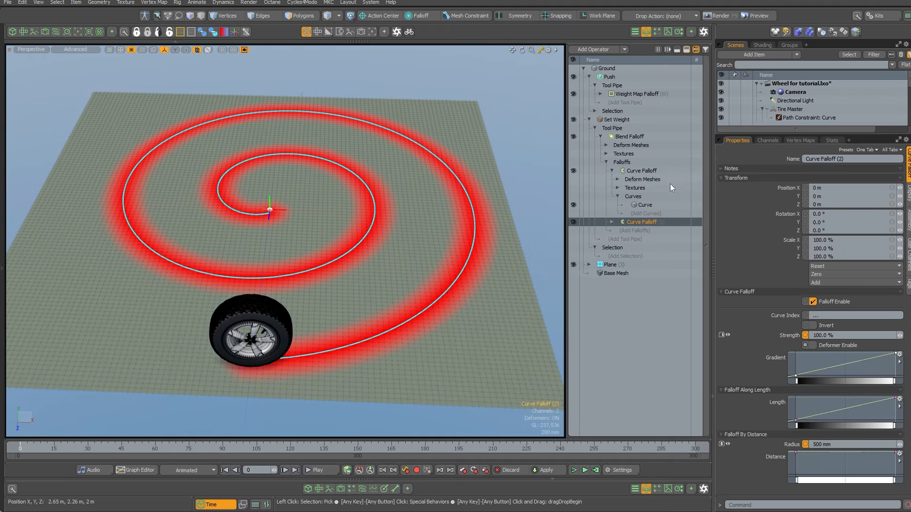
left_click_drag(639, 221, 639, 167)
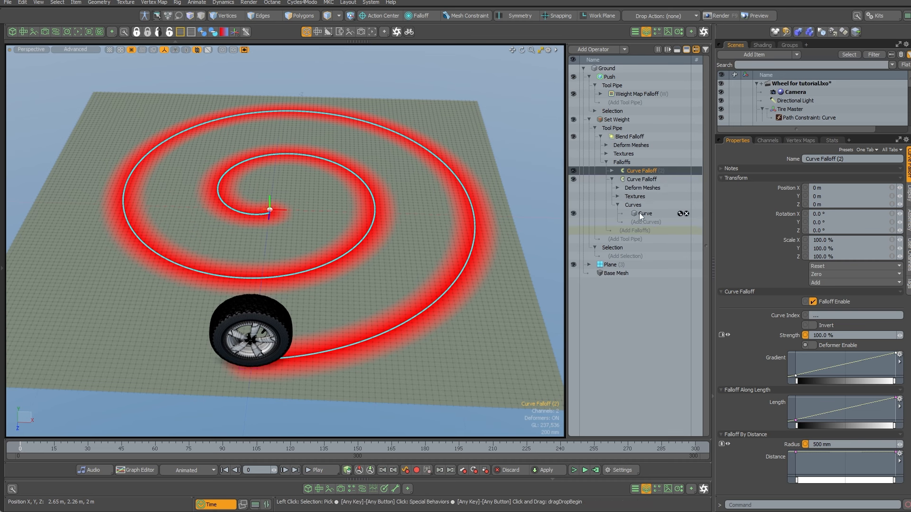
- Add the existing Curve to the second Curve Falloff's Curves group
left_click(612, 171)
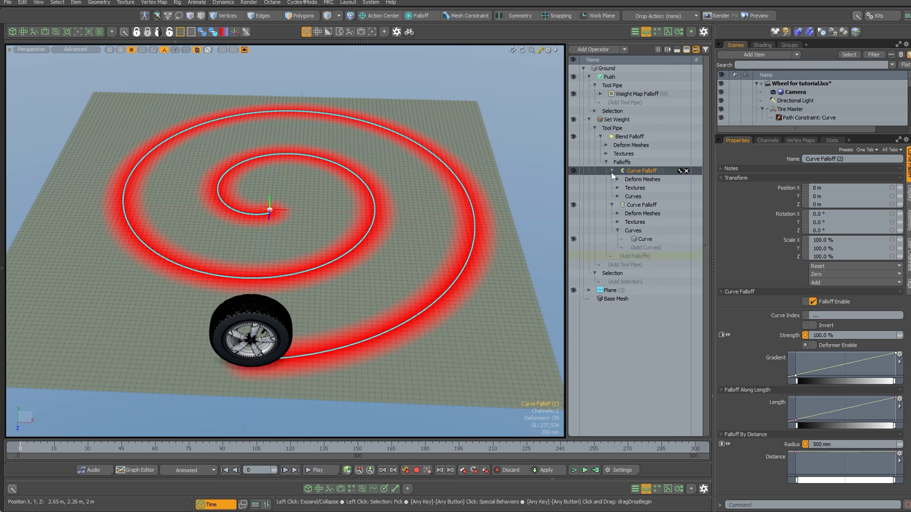
left_click(618, 197)
left_click(643, 205)
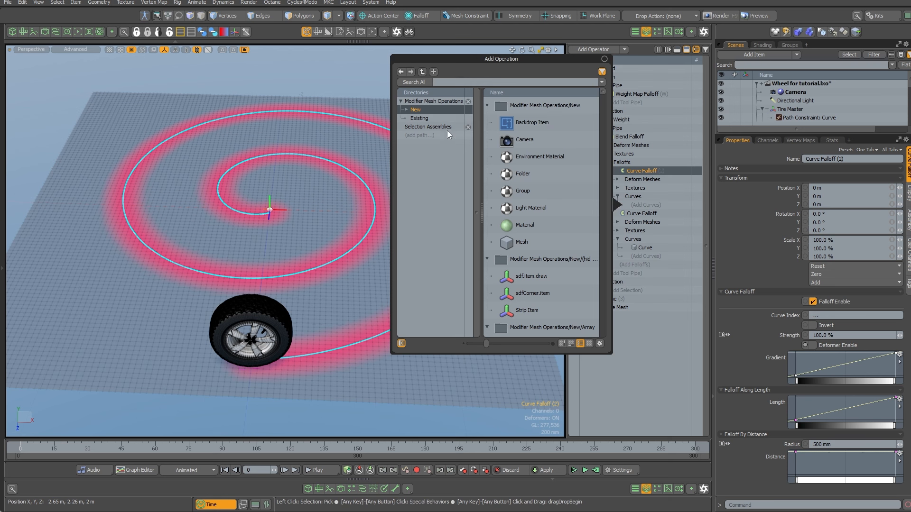
left_click(420, 118)
left_click(517, 108)
double_click(517, 108)
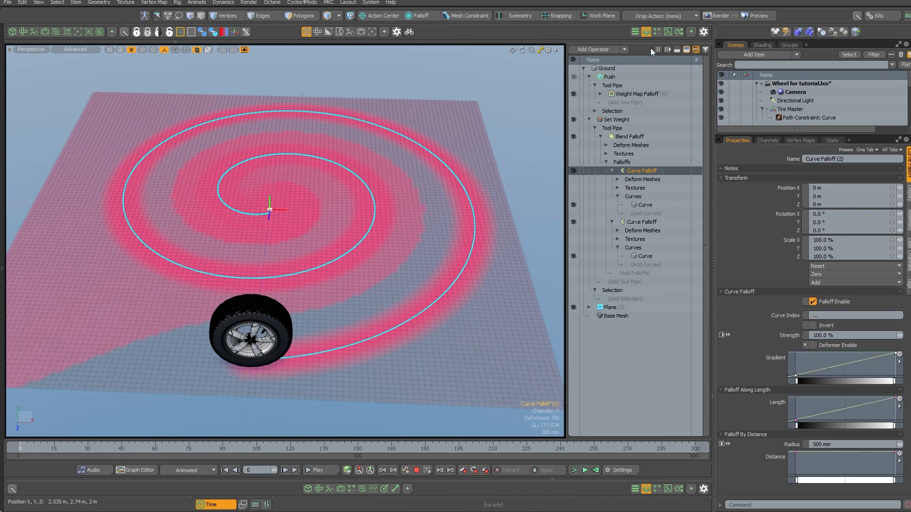
- Raise the second Curve Falloff's Length start key to full white and lower its Distance end key to black
mouse_move(375, 280)
left_mouse_down("alt")
mouse_move(376, 295)
mouse_move(361, 288)
left_mouse_up("alt")
scroll(374, 294, "down", 2)
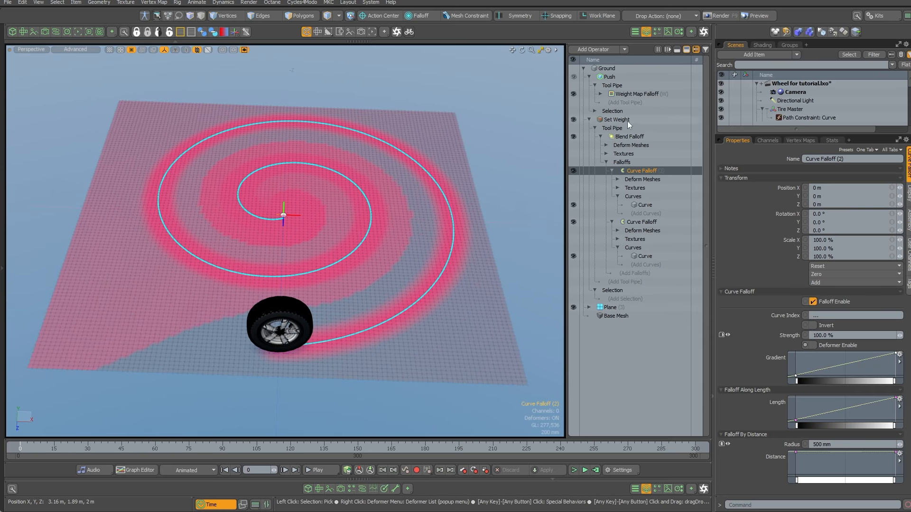
left_click(630, 136)
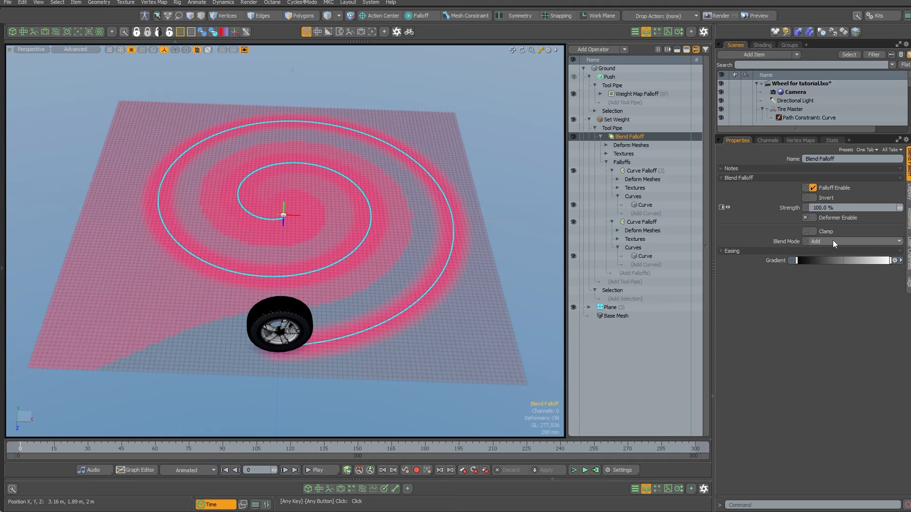
mouse_move(423, 221)
left_mouse_down("alt")
mouse_move(407, 258)
mouse_move(417, 229)
left_mouse_up("alt")
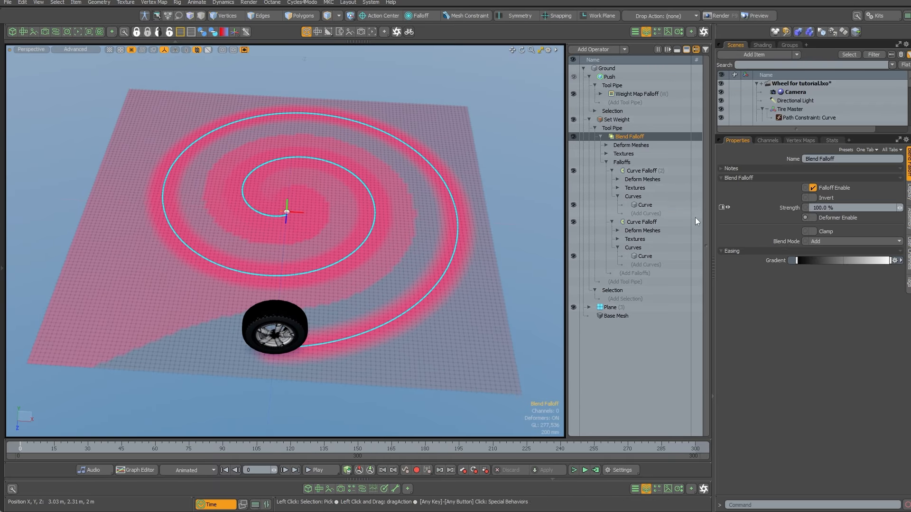
left_click(641, 171)
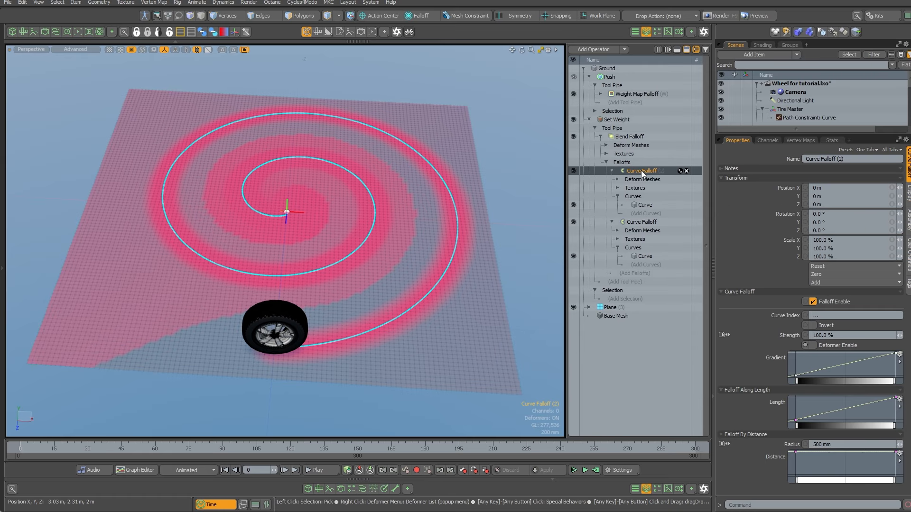
left_click_drag(803, 418, 774, 440)
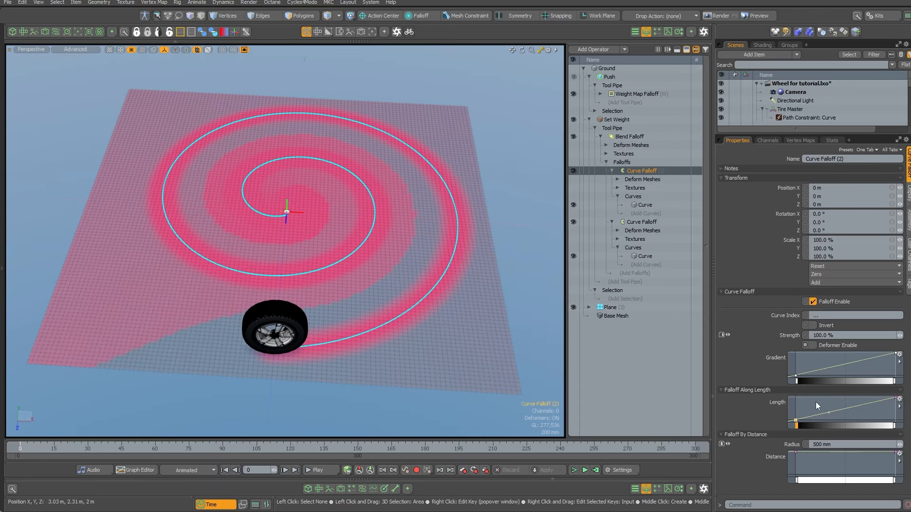
middle_click_drag(815, 402, 800, 366)
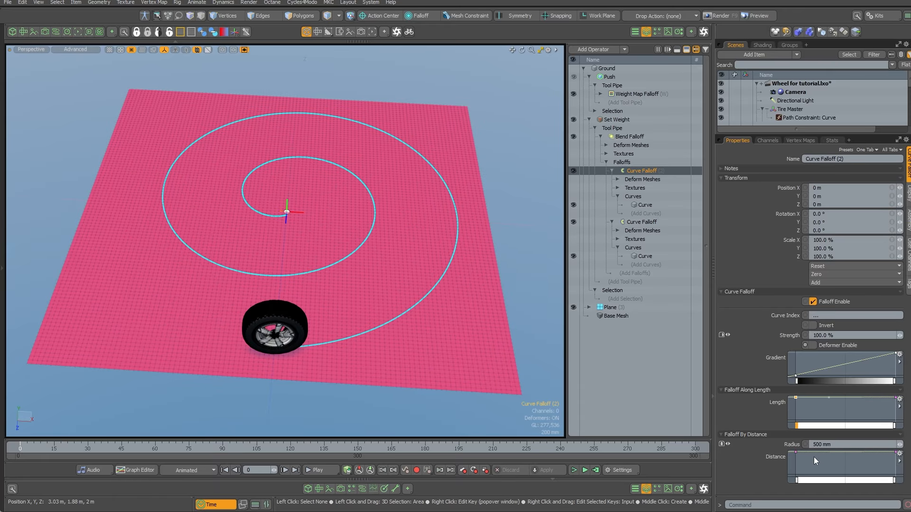
left_click_drag(875, 459, 878, 467)
middle_click_drag(879, 469, 883, 505)
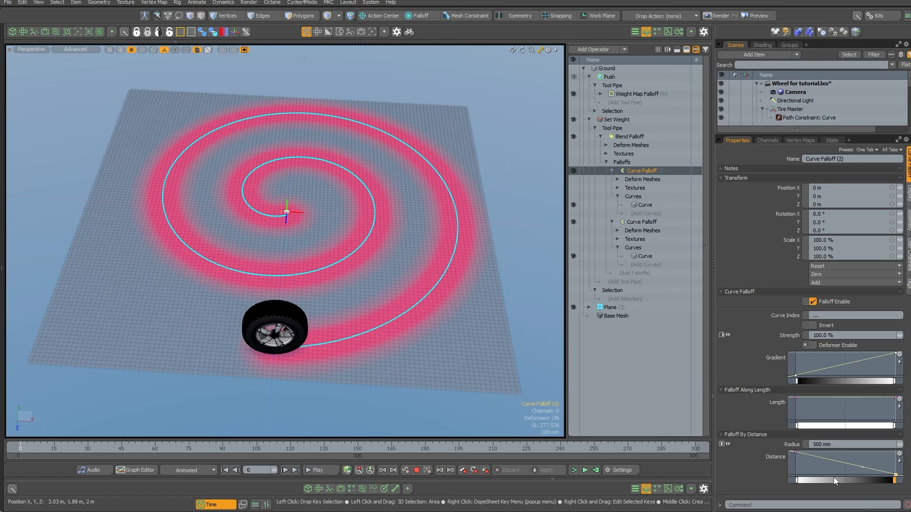
- Set the second Curve Falloff's radius to 150 mm
left_click(862, 443)
type(".")
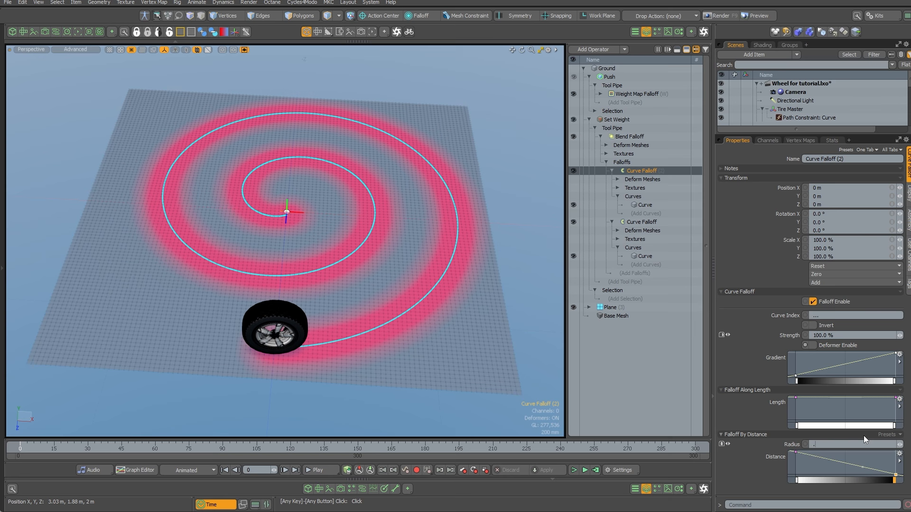
type("15")
key("Return")
- Change the Blend Falloff's blend mode to subtract the narrow curve falloff from the wide one
left_click_drag(368, 298, 297, 298, "alt")
left_click(630, 136)
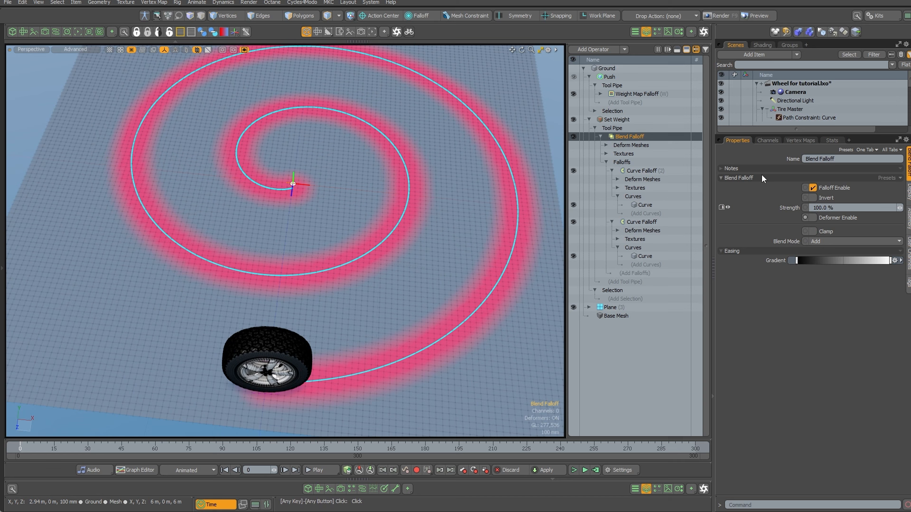
left_click(823, 240)
left_click(826, 248)
mouse_move(342, 280)
left_mouse_down("alt")
mouse_move(313, 272)
mouse_move(405, 270)
mouse_move(255, 298)
mouse_move(382, 285)
mouse_move(349, 284)
left_mouse_up("alt")
- Raise the Ground mesh's Push distance to 75 mm in the viewport
left_click(608, 77)
left_click(573, 76)
left_click_drag(418, 232, 392, 234, "ctrl+alt")
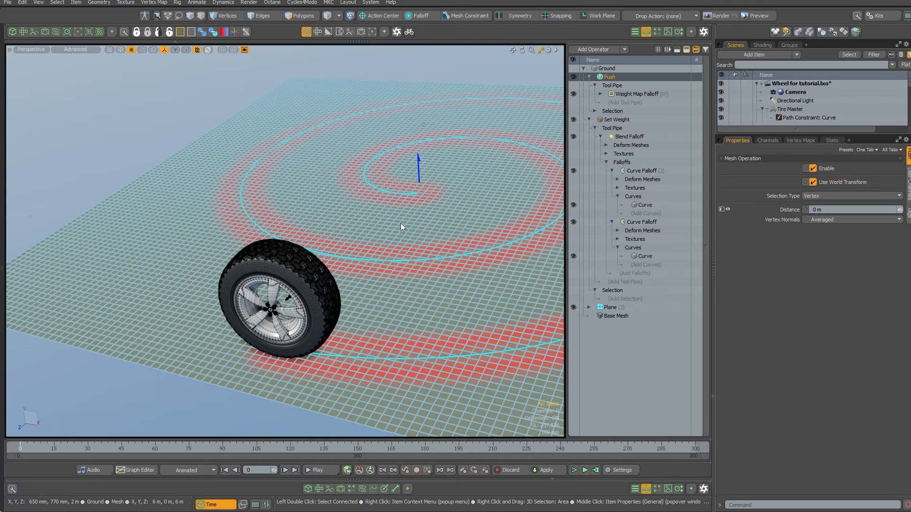
left_click_drag(418, 172, 419, 164)
left_click_drag(380, 259, 279, 301, "alt")
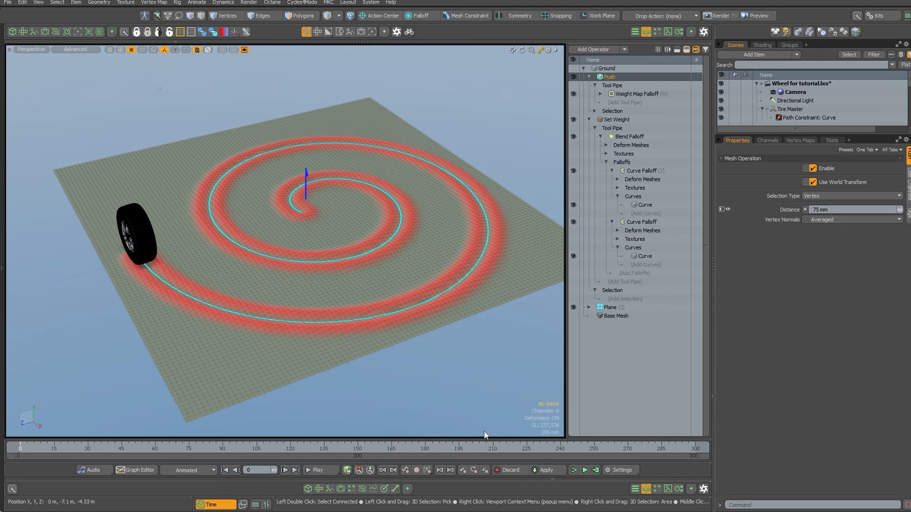
- Open the second Curve Falloff's Distance gradient in the Gradient Editor and raise its start key to about 138%
left_click(643, 171)
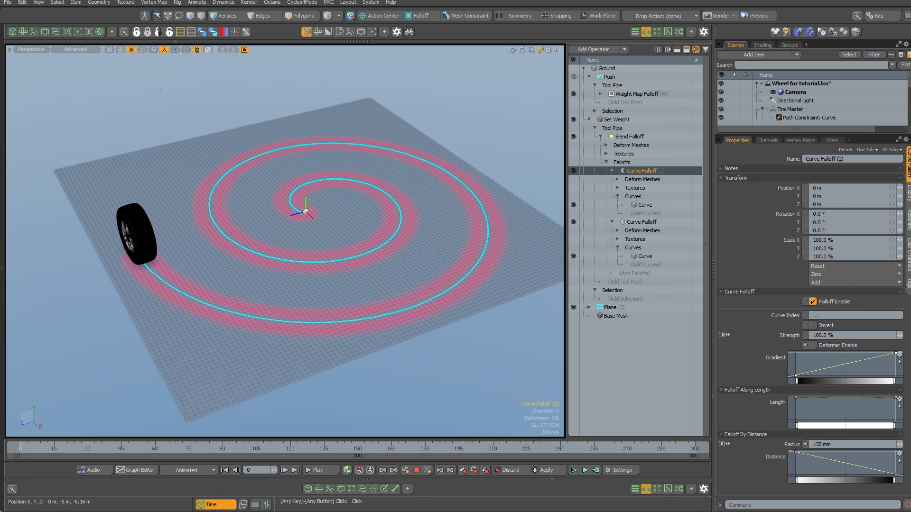
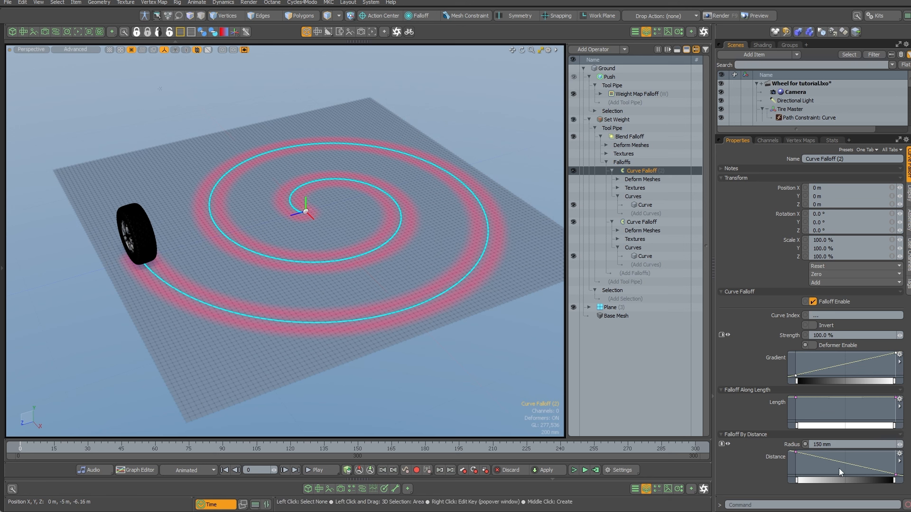
left_click(899, 455)
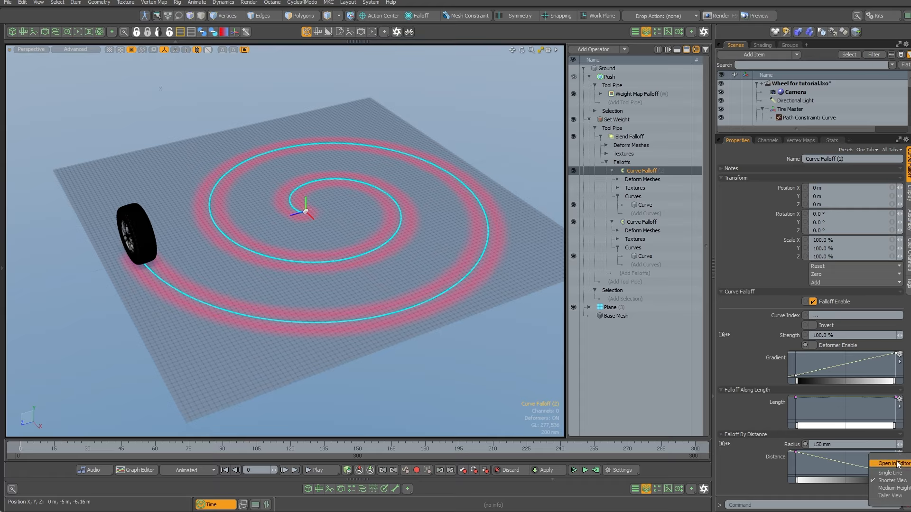
left_click(894, 464)
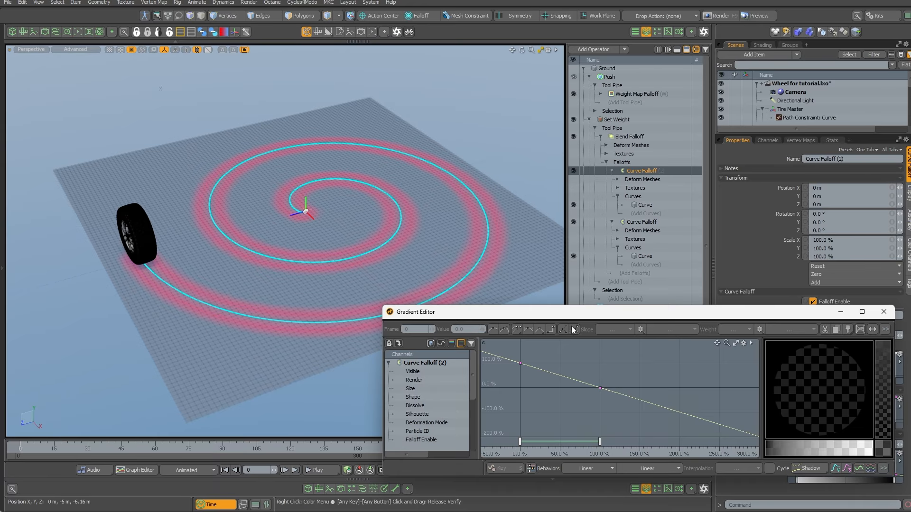
left_click(520, 364)
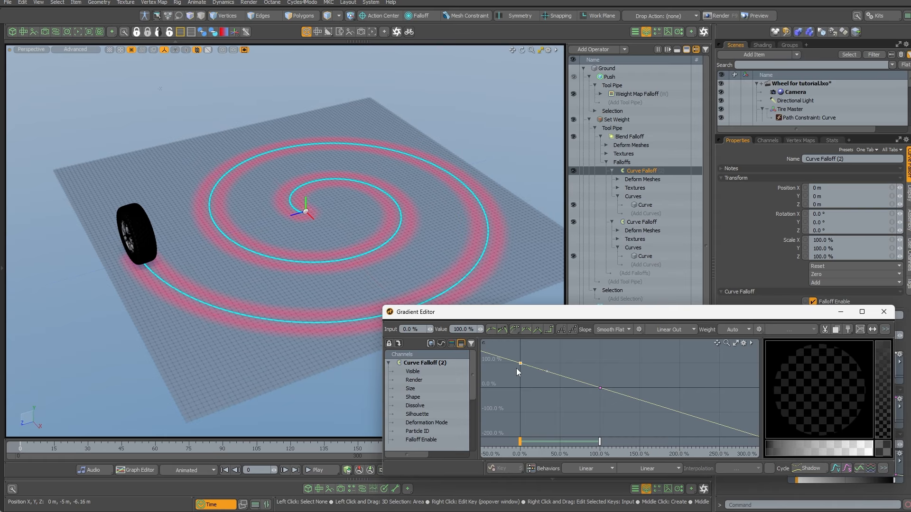
right_click_drag(529, 395, 526, 384)
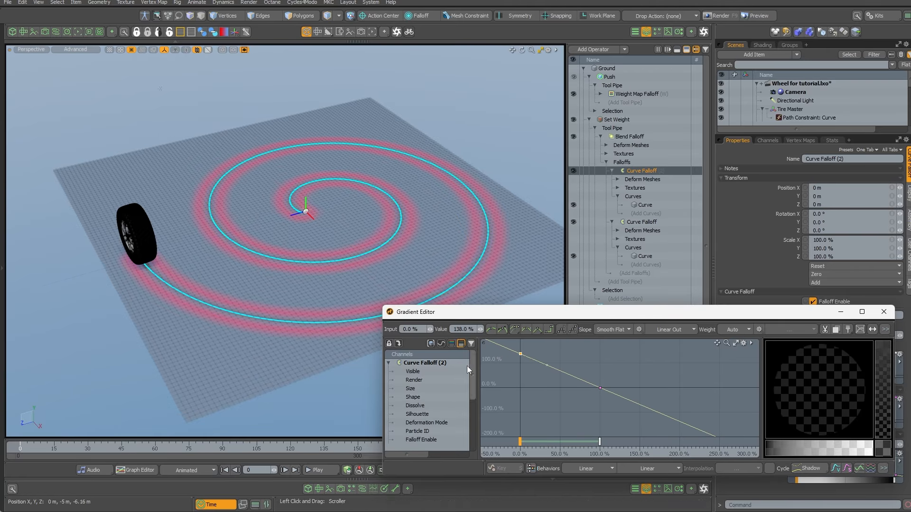
scroll(281, 315, "up", 5)
left_click_drag(273, 333, 280, 335, "alt")
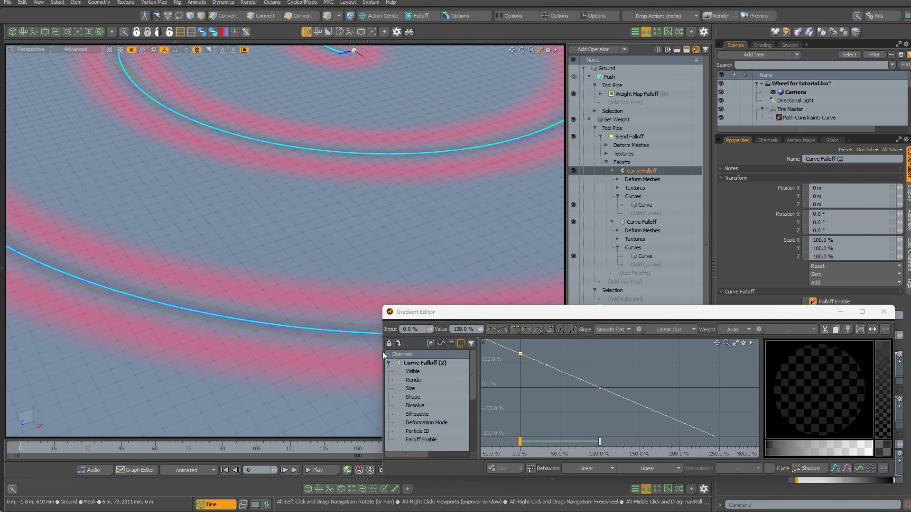
- Set the Distance gradient's start key to 200% and close the Gradient Editor
right_click_drag(524, 381, 520, 369)
left_click(469, 327)
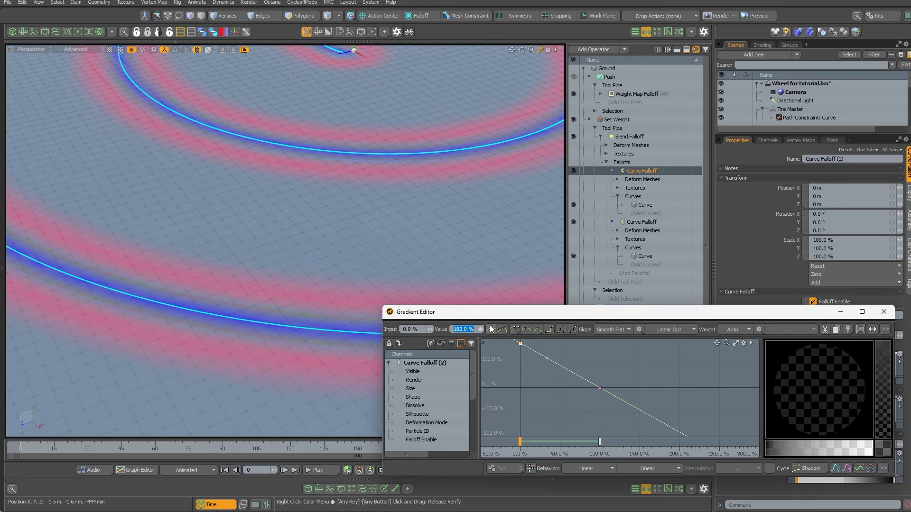
type("200")
key("Return")
scroll(318, 218, "down", 5)
left_click_drag(317, 218, 212, 233, "alt")
left_click(881, 315)
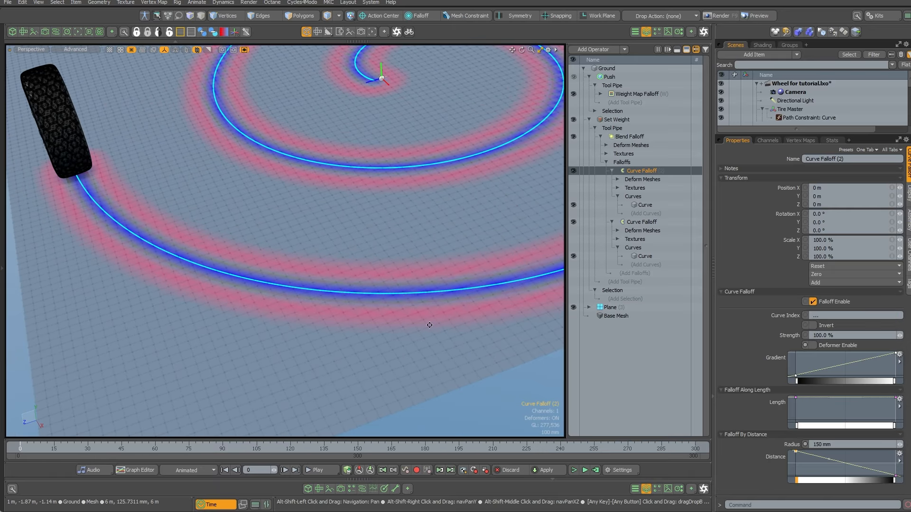
- Lower the Ground mesh's Push distance to 25 mm in the viewport
left_click_drag(429, 326, 396, 340, "alt")
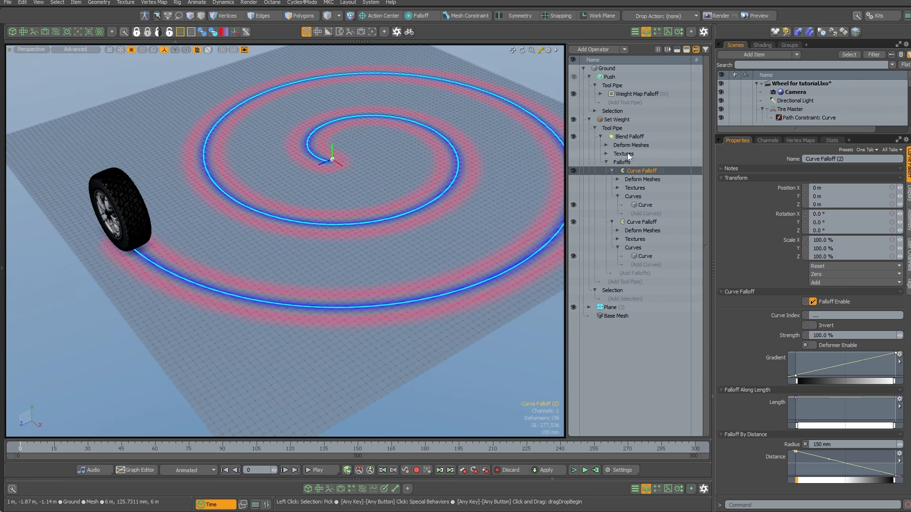
left_click(611, 77)
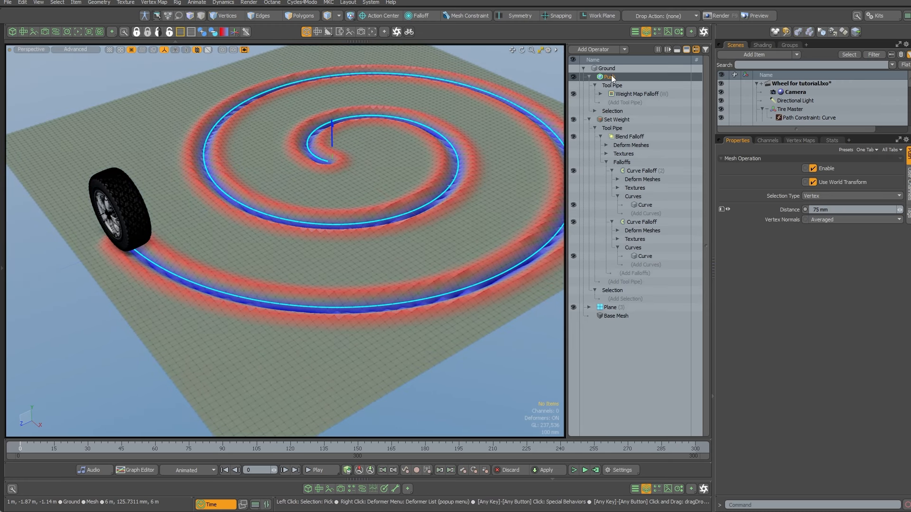
scroll(375, 152, "up", 5)
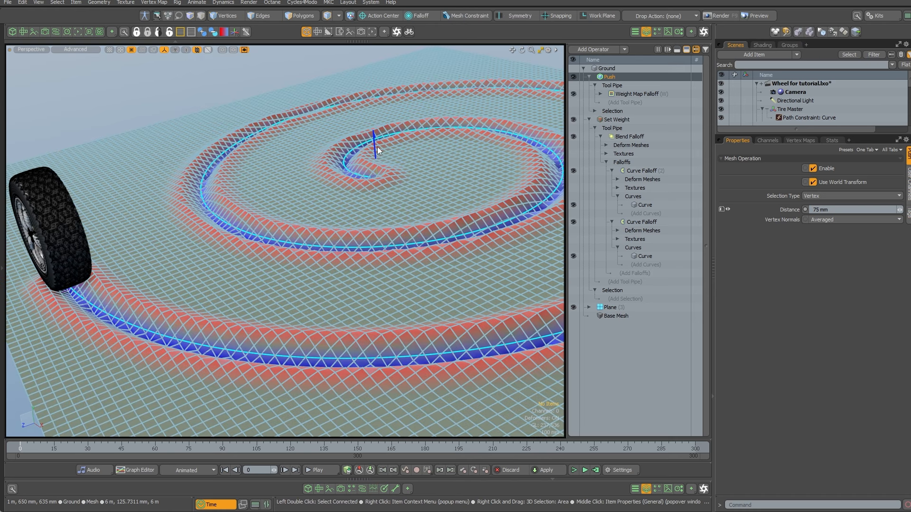
left_click_drag(376, 147, 376, 151)
left_click_drag(327, 332, 445, 306, "alt")
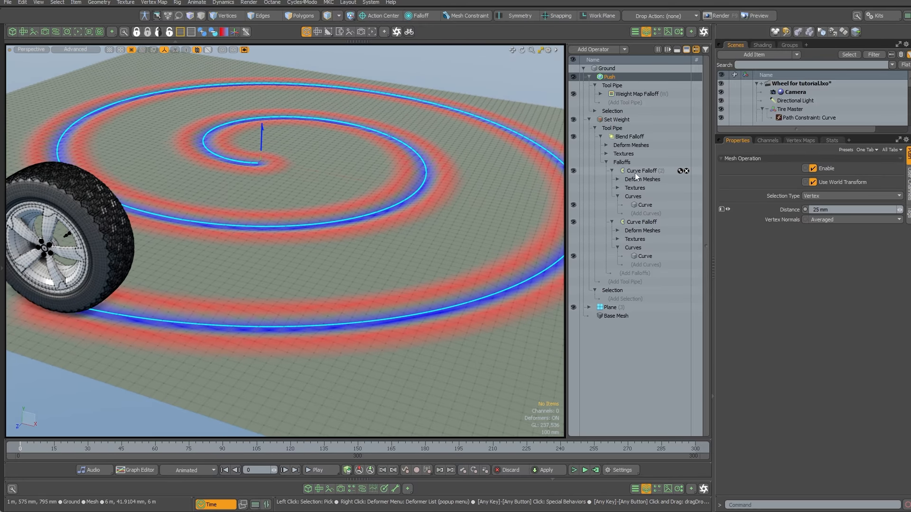
- Raise the middle key of the second Curve Falloff's Distance gradient to bow the falloff curve upward
left_click(636, 171)
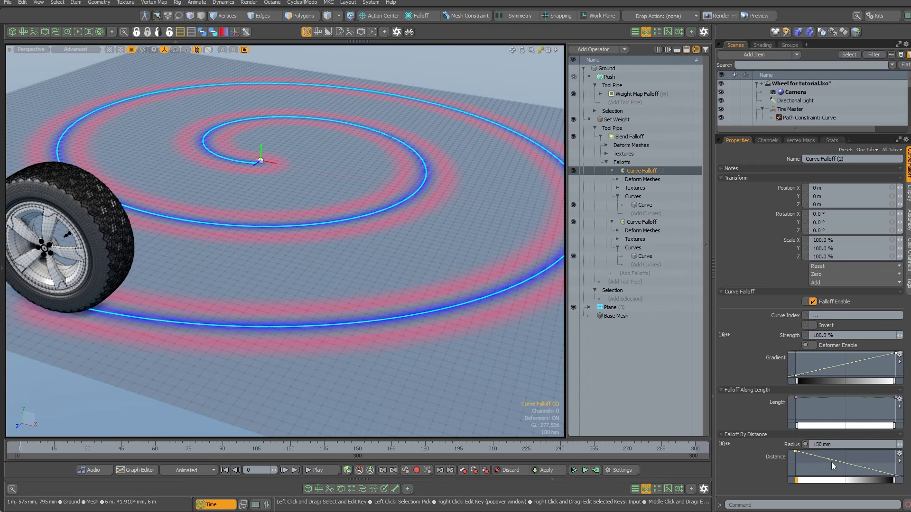
left_click_drag(831, 458, 831, 453)
left_click_drag(829, 456, 828, 451)
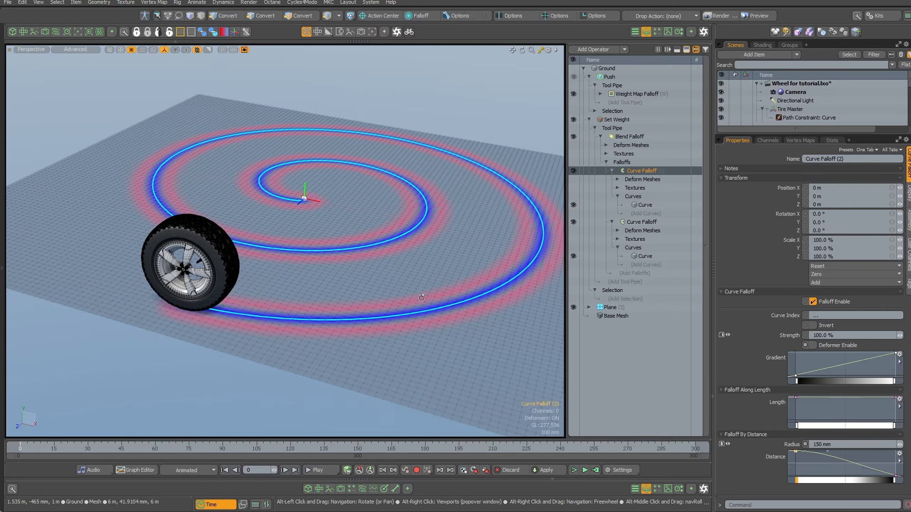
- Move the timeline to frame 120 and set the Ground mesh's Push distance to 59 mm in the viewport
left_click(609, 77)
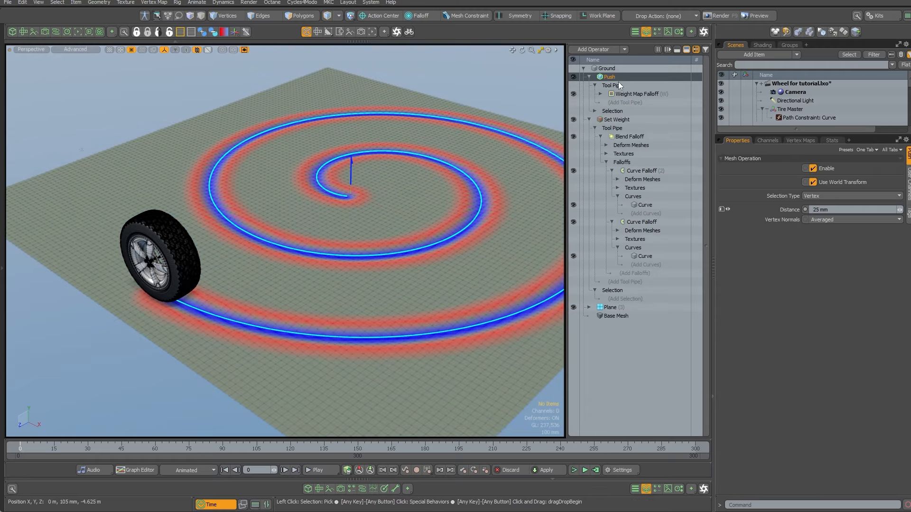
left_click(55, 448)
left_click_drag(55, 448, 290, 448)
left_click(138, 382)
left_click_drag(138, 383, 202, 283, "alt")
left_click(609, 78)
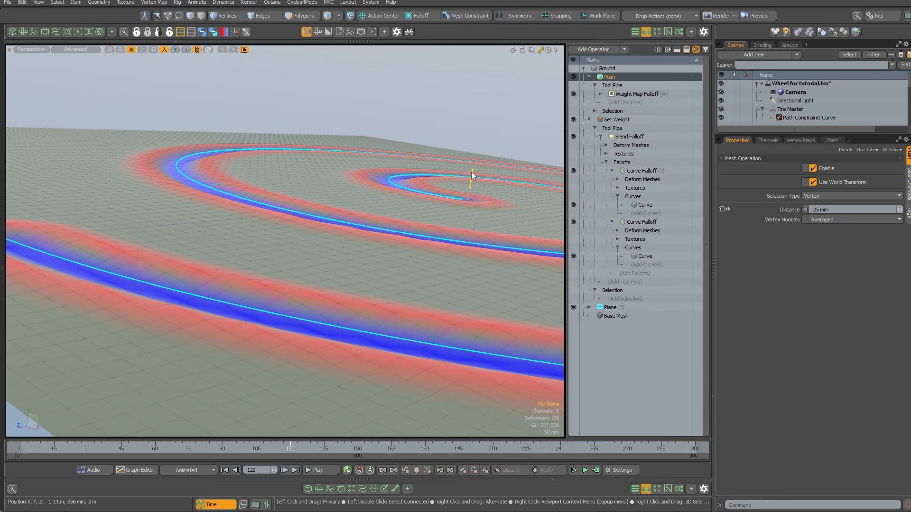
left_click_drag(474, 175, 473, 164)
left_click_drag(372, 185, 422, 323, "alt")
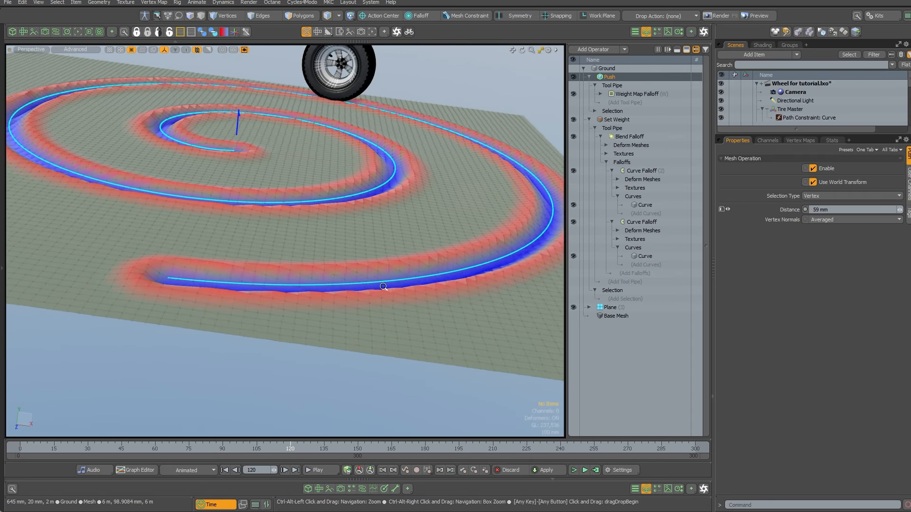
scroll(416, 342, "down", 3)
- Return the timeline to frame 0, clear the selection, and view the wheel with the whole spiral track
left_click_drag(53, 453, 20, 450)
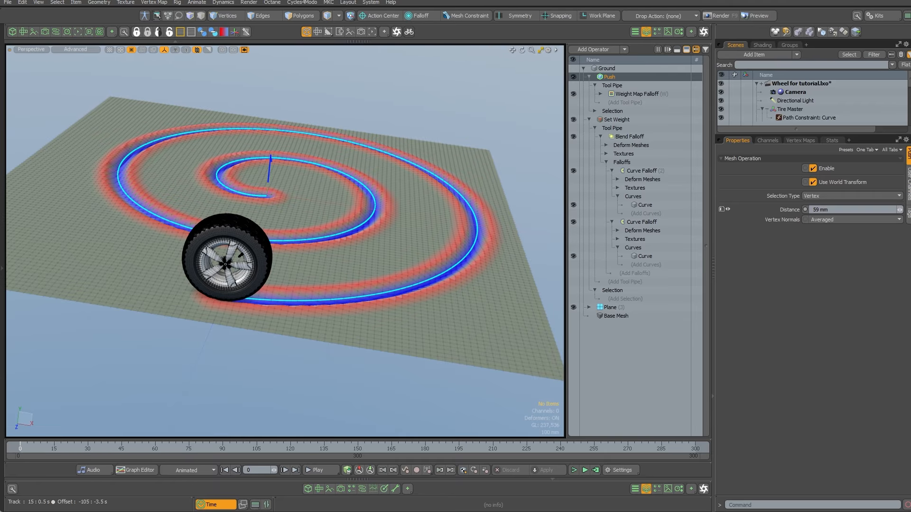
scroll(332, 223, "down", 4)
left_click_drag(337, 227, 335, 323, "alt")
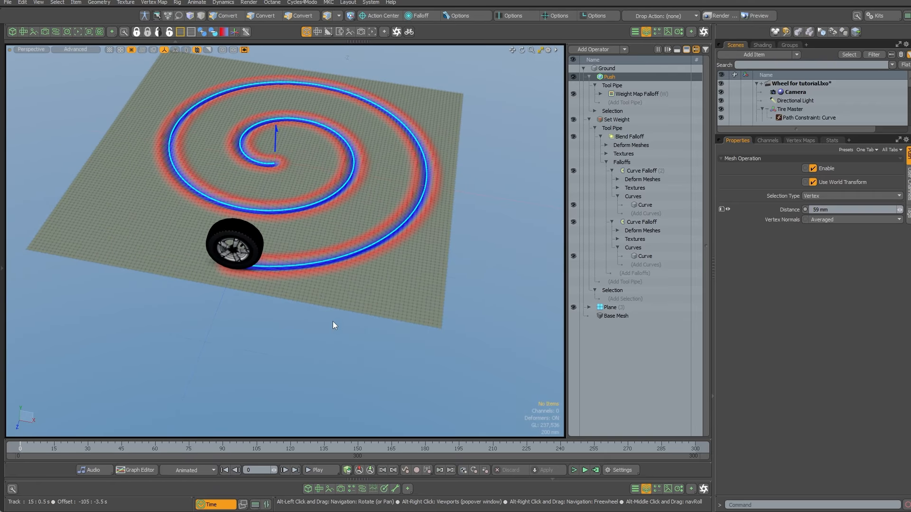
left_click(298, 361)
left_click_drag(258, 344, 361, 349, "alt")
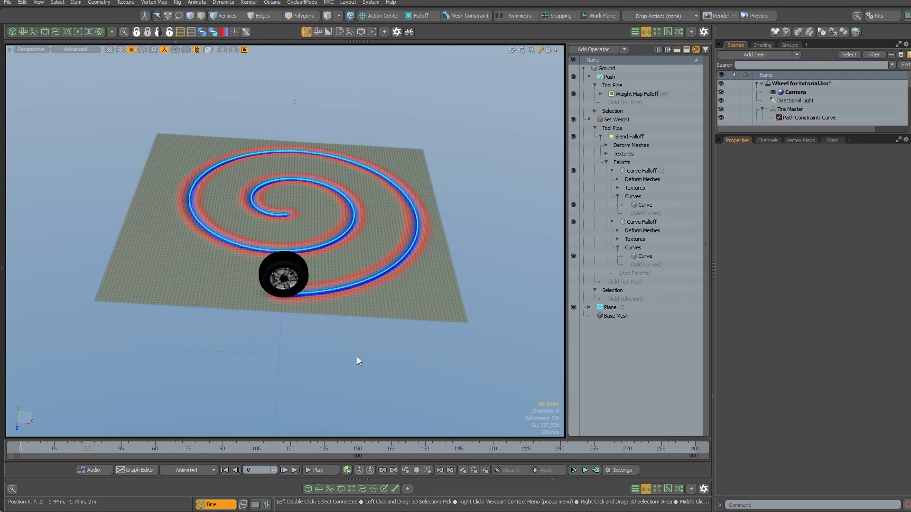
- Replace the mesh operations list with the Schematic beside the viewport, widen it, and frame the wheel rig's nodes
left_click(646, 32)
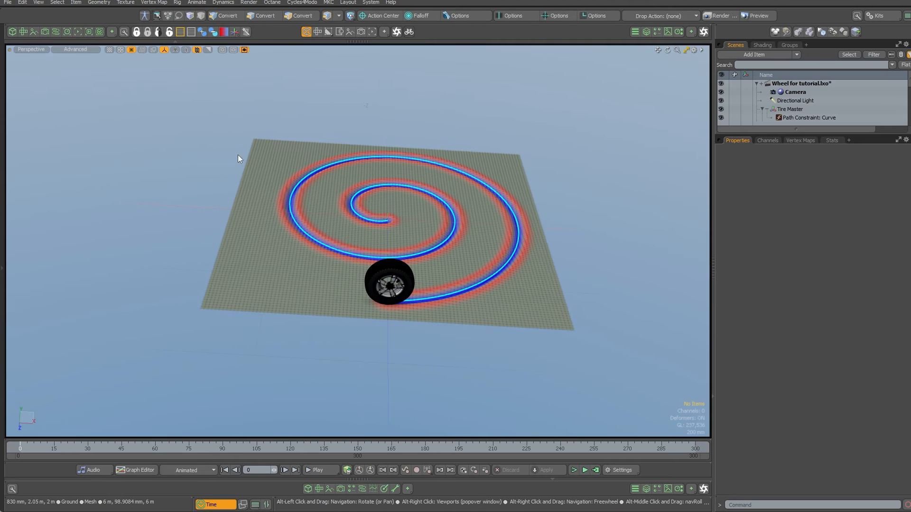
left_click(56, 32)
left_click_drag(210, 214, 216, 197, "alt+shift")
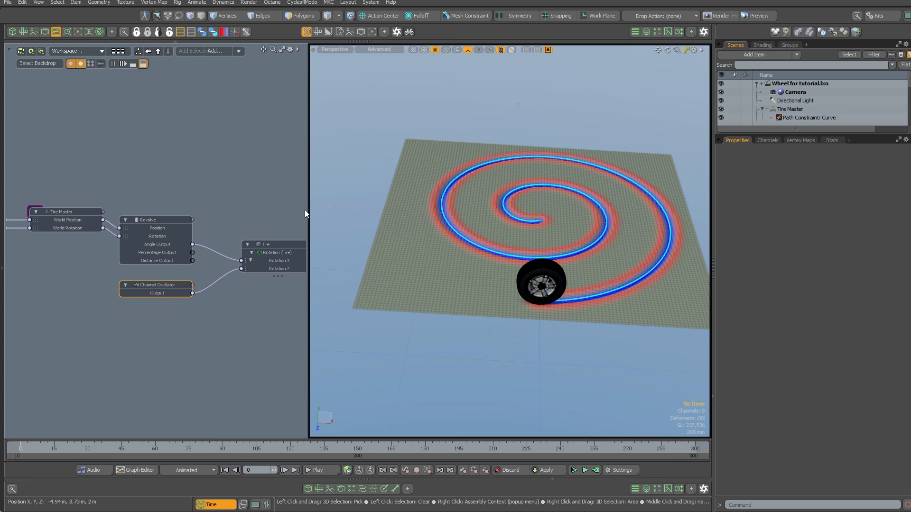
left_click_drag(308, 211, 392, 210)
left_click_drag(199, 199, 234, 204, "alt+shift")
- Select Tire Master and scrub the first frames to check its movement along the path, ending at frame 0
left_click(150, 220)
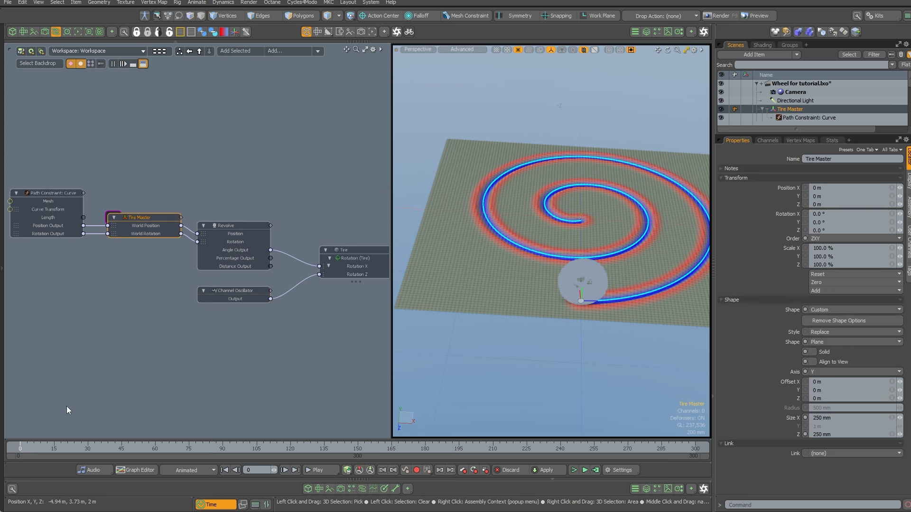
mouse_move(26, 449)
left_mouse_down()
mouse_move(312, 448)
mouse_move(20, 448)
left_mouse_up()
key("shift")
mouse_move(25, 448)
left_mouse_down()
mouse_move(166, 449)
mouse_move(20, 449)
left_mouse_up()
left_click(180, 364)
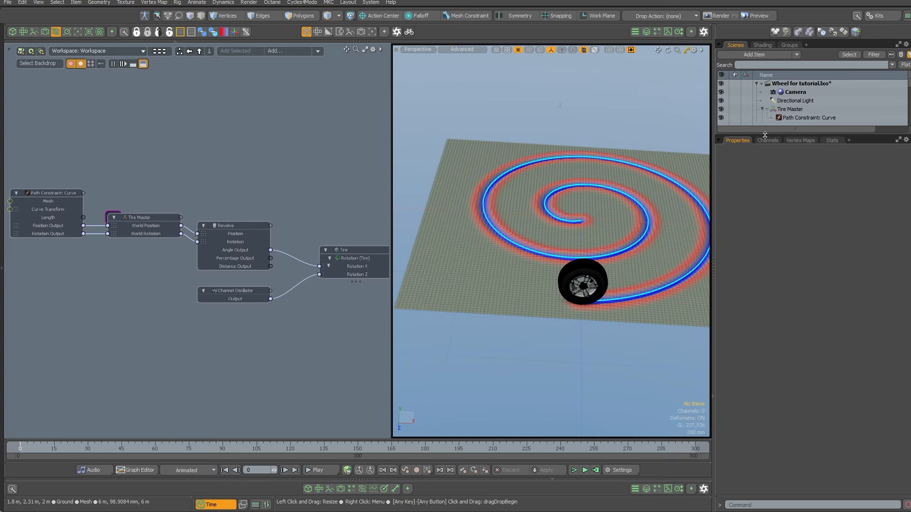
- Enlarge the item list, add a new mesh item below Ground, and name it "Curve for Push"
left_click_drag(770, 135, 770, 282)
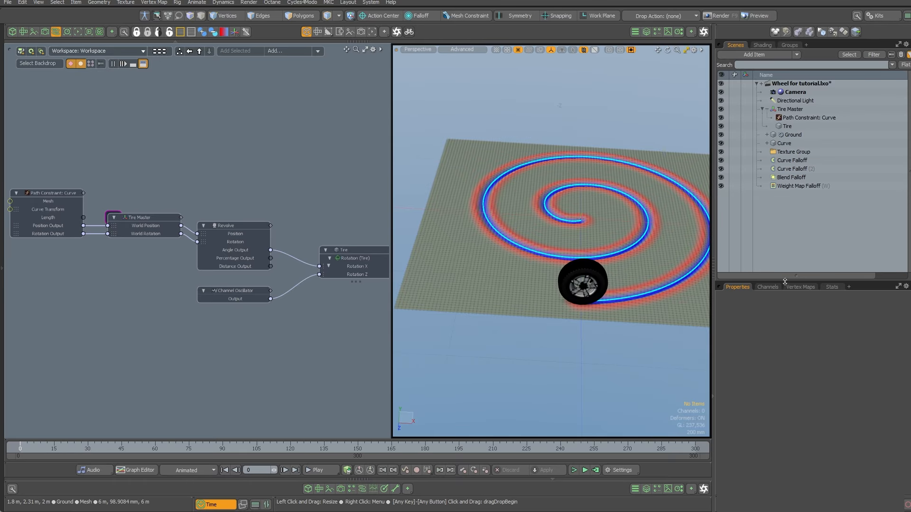
double_click(787, 220)
left_click_drag(787, 161, 787, 141)
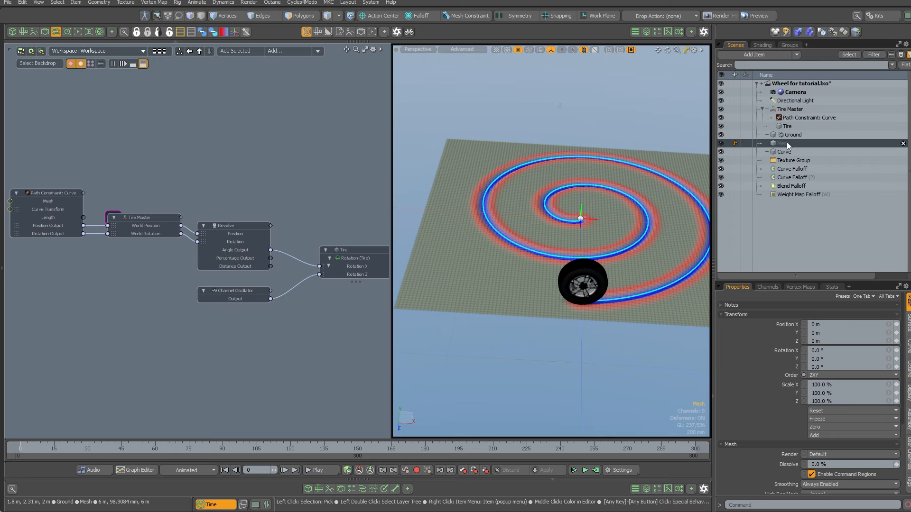
double_click(785, 144)
type("Curve for Pu")
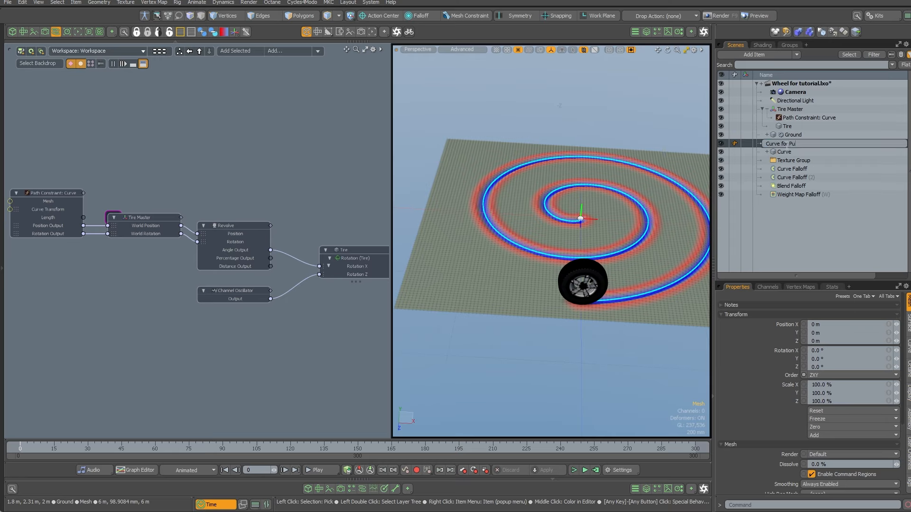
key("Return")
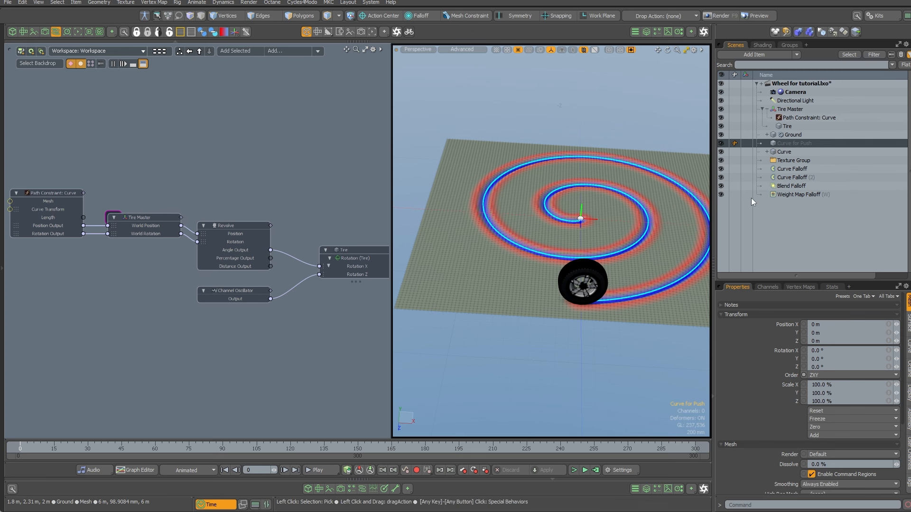
- Add the Curve for Push mesh to the Schematic and give it a Create Polygons mesh operation
left_click_drag(790, 142, 754, 143)
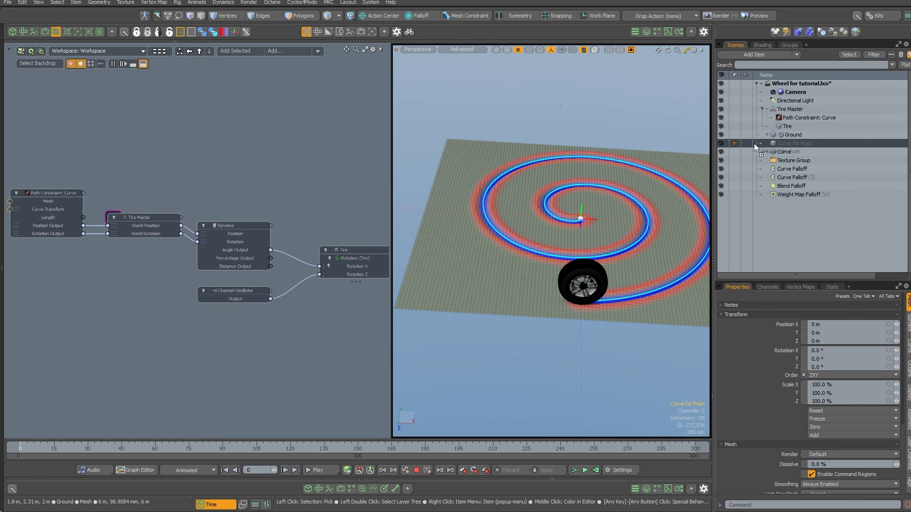
left_click_drag(248, 131, 250, 136)
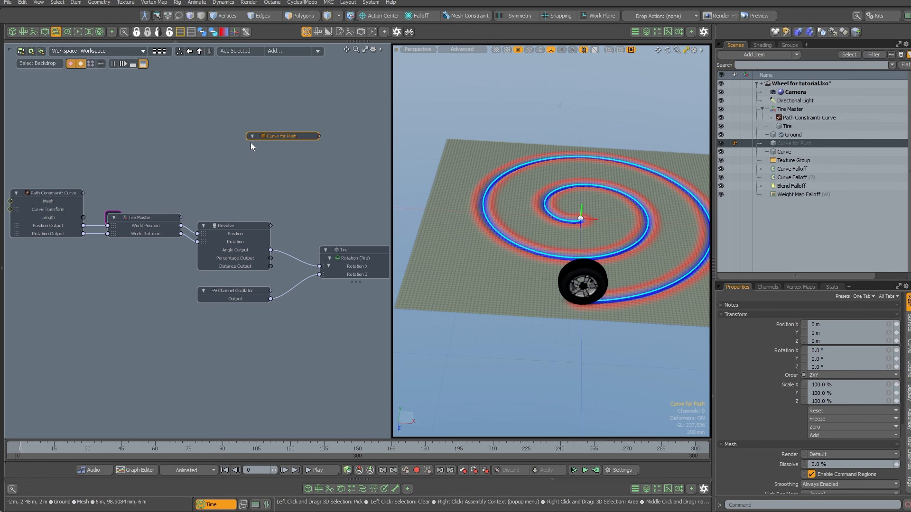
left_click(647, 31)
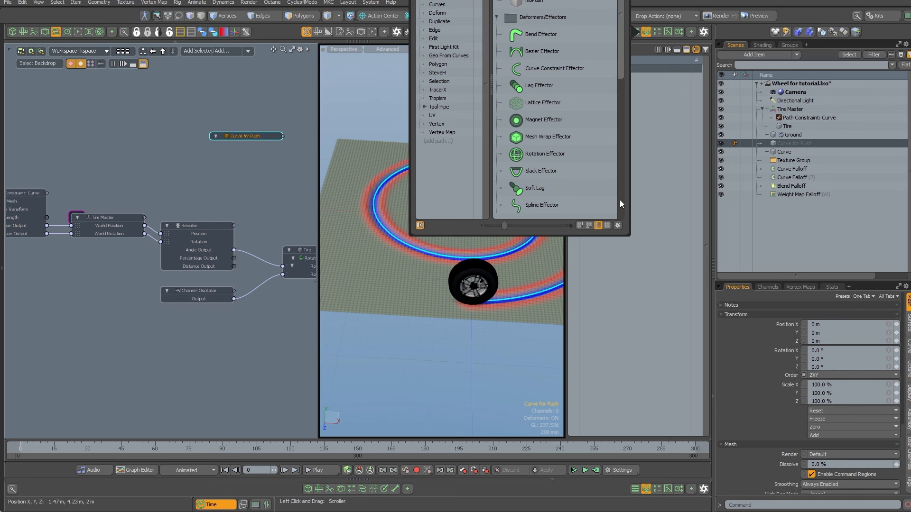
type("create p")
key("Return")
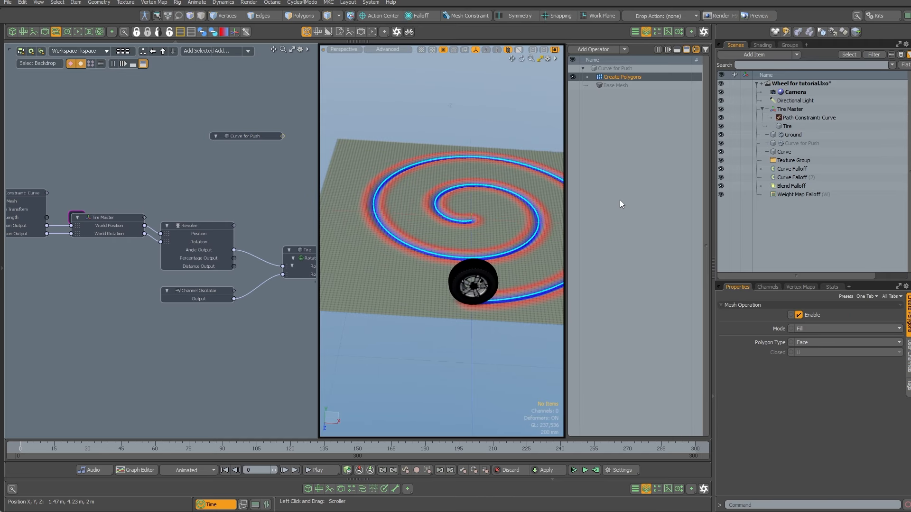
- Show the Create Polygons node linked to Curve for Push in the Schematic, and hide the mesh operations list
left_click_drag(241, 136, 264, 142)
double_click(177, 145)
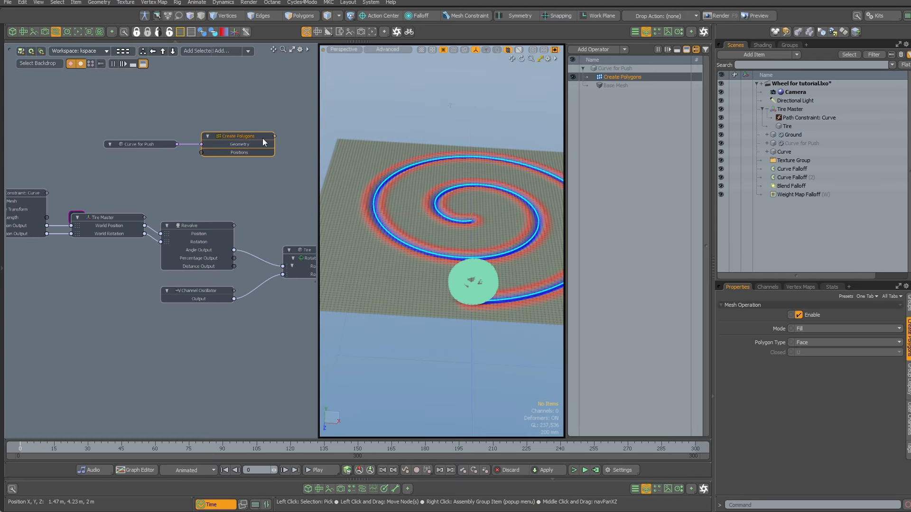
scroll(212, 153, "up", 2)
scroll(223, 155, "down", 1)
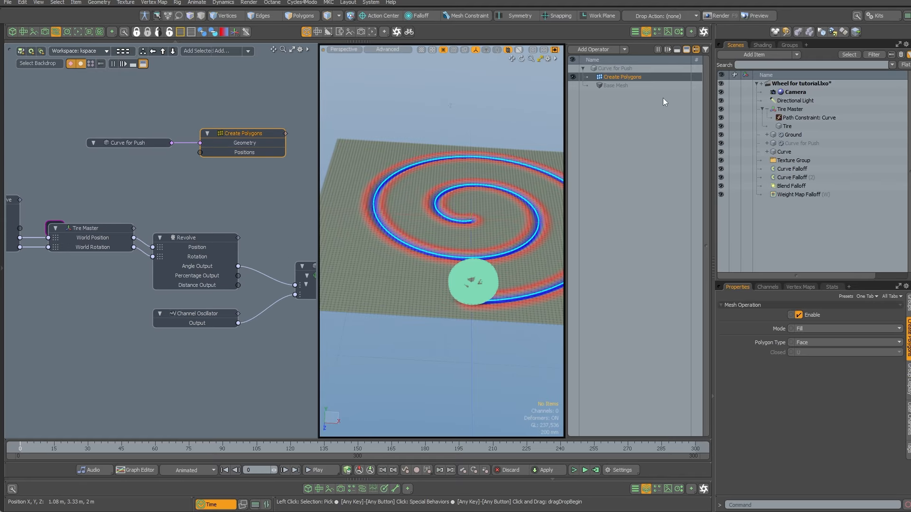
left_click(646, 32)
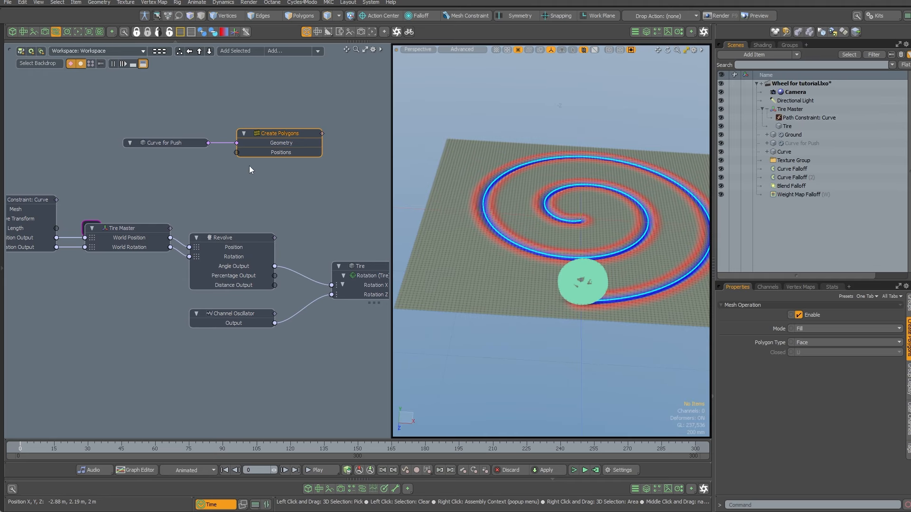
middle_click_drag(250, 169, 267, 168)
- Select Tire Master and scrub the opening frames to examine the locator's position, then return to frame 0
left_click(161, 226)
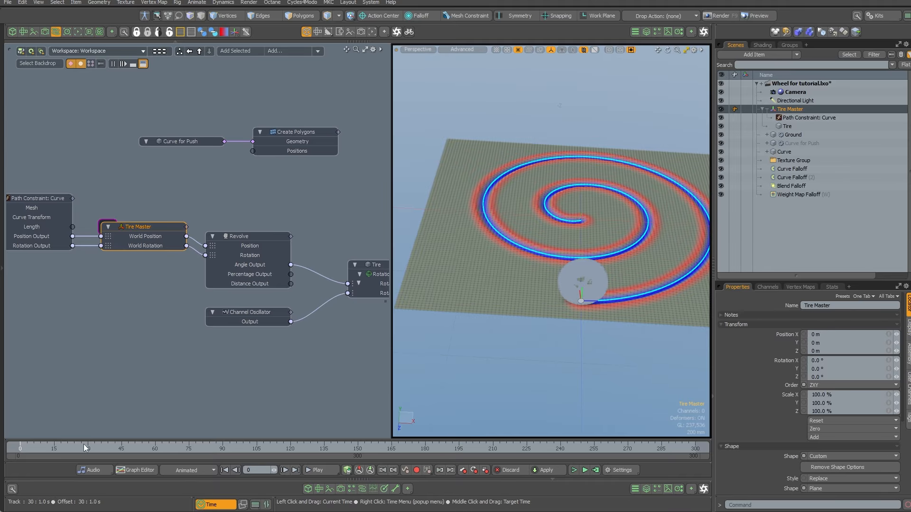
mouse_move(29, 448)
left_mouse_down()
mouse_move(355, 448)
mouse_move(20, 448)
left_mouse_up()
left_click(166, 342)
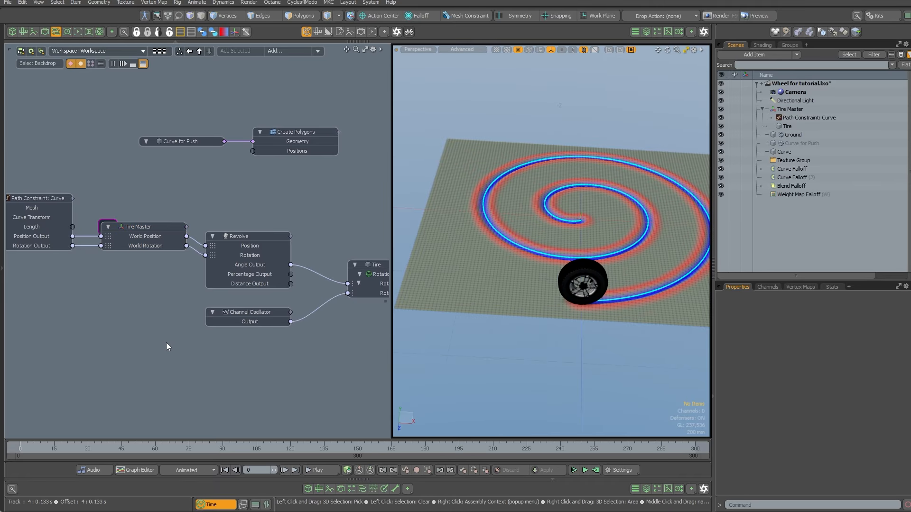
- Add a Locators to Array node to the Schematic and place it between Tire Master and Create Polygons
key("n")
left_click_drag(618, 50, 211, 152)
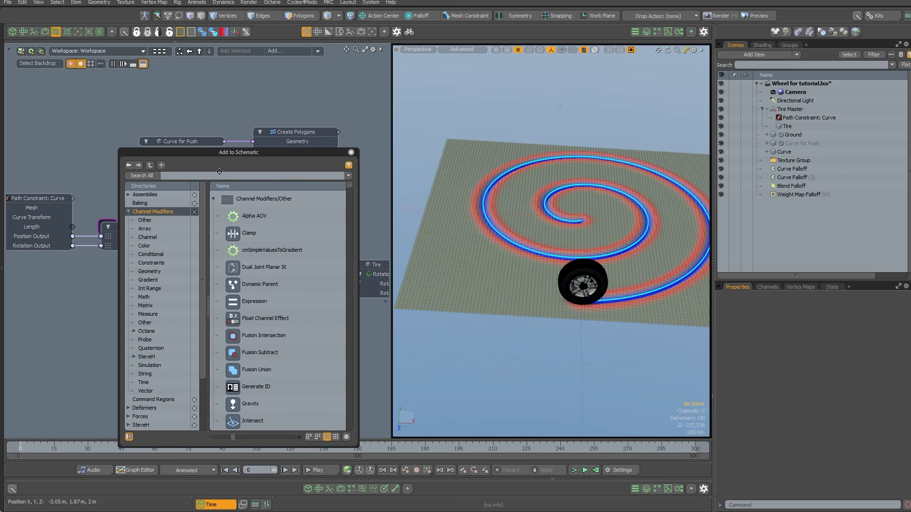
type("arra")
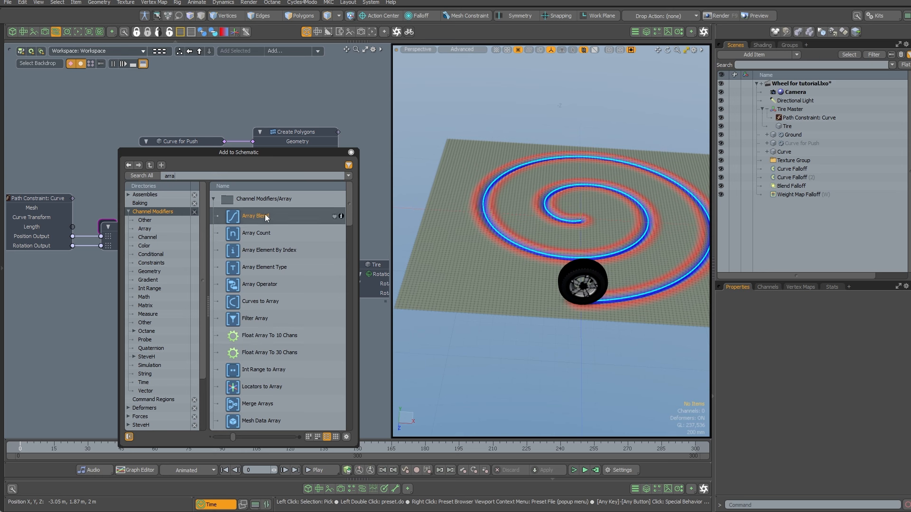
left_click_drag(348, 211, 349, 235)
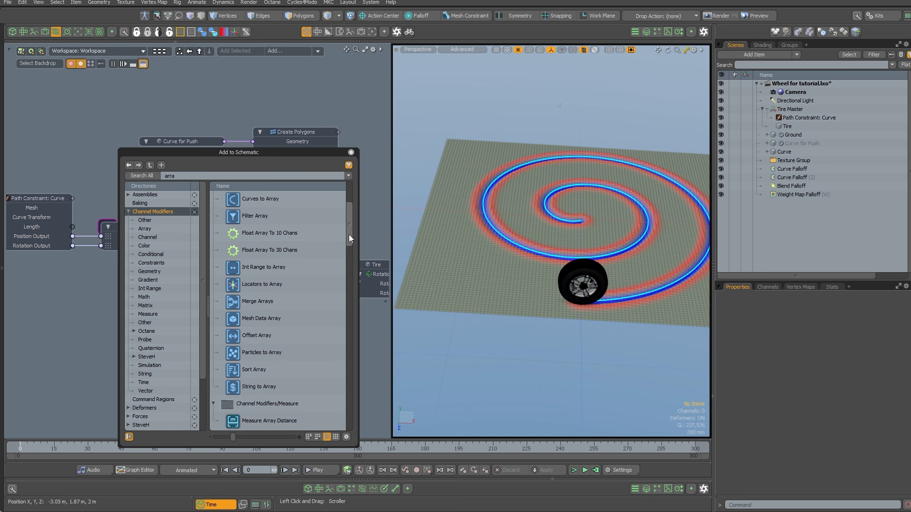
left_click(258, 284)
left_click(351, 152)
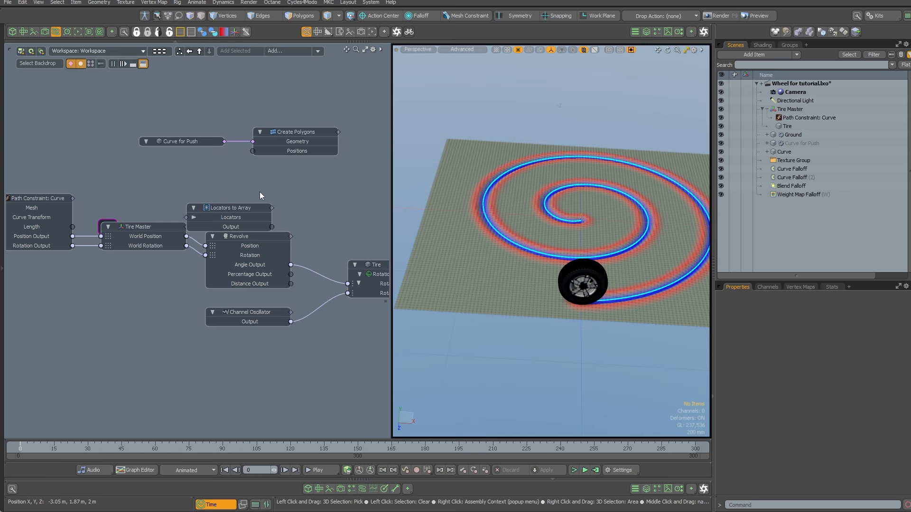
left_click_drag(235, 209, 217, 180)
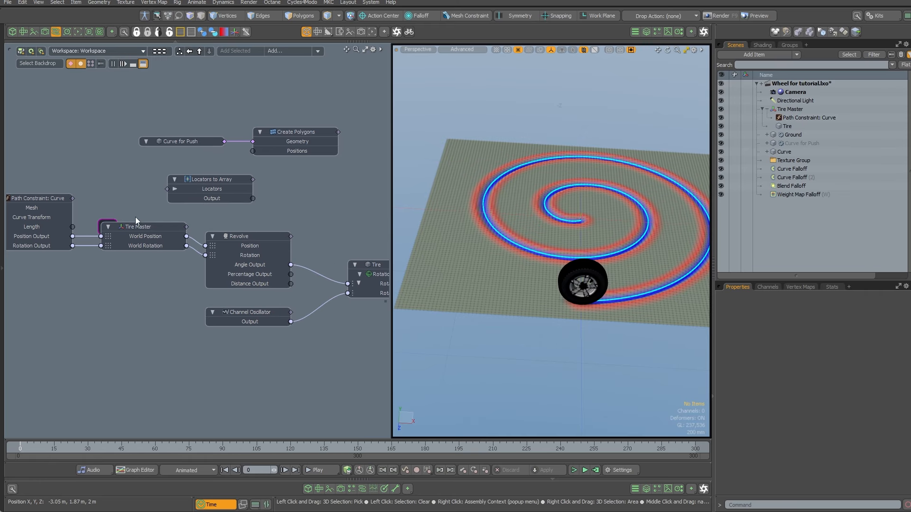
- Connect Tire Master to the Locators input of Locators to Array, and move Curve for Push and Create Polygons aside in the Schematic
left_click(173, 227)
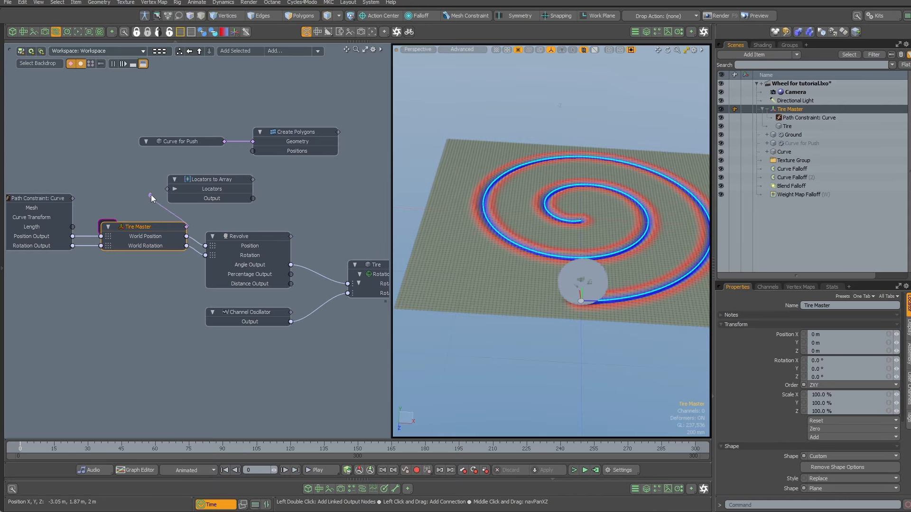
left_click_drag(170, 191, 260, 182)
middle_click_drag(259, 182, 225, 191)
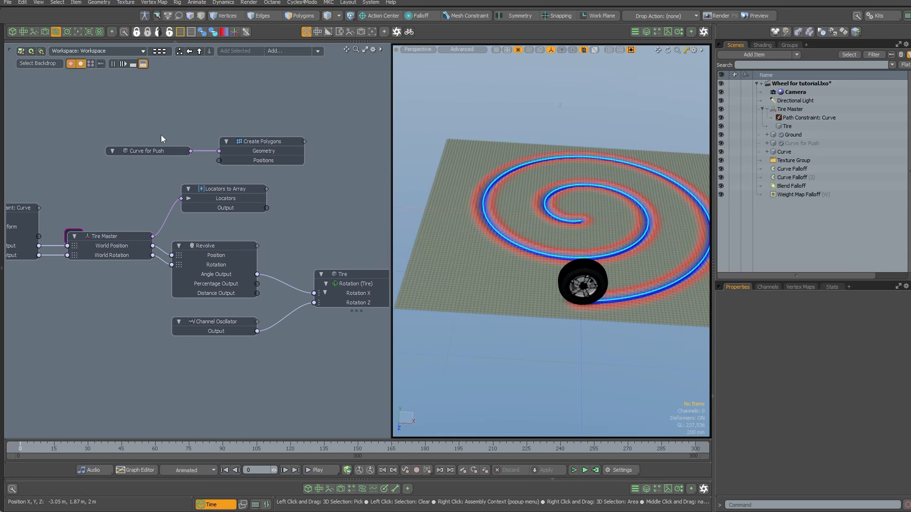
left_click_drag(162, 135, 324, 160)
- Set the Locators to Array node to Single mode with an End Time of 300
left_click(241, 189)
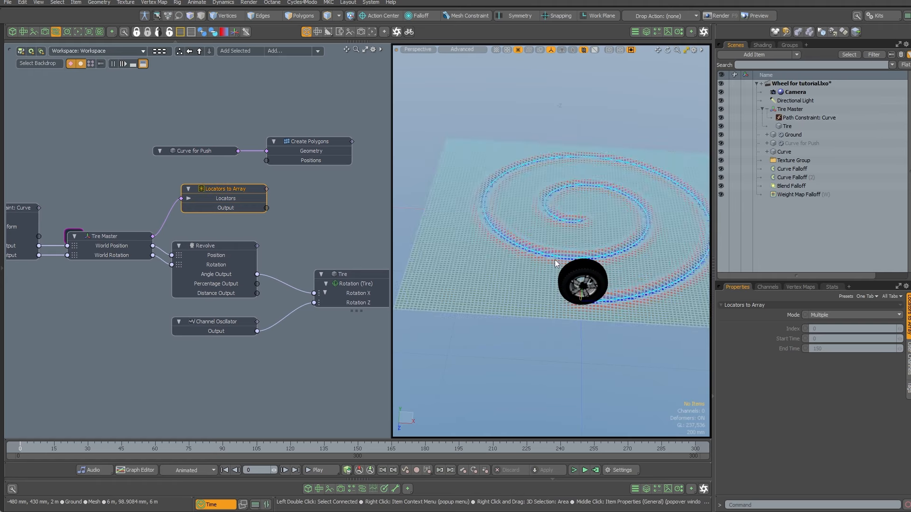
left_click(820, 314)
left_click(823, 306)
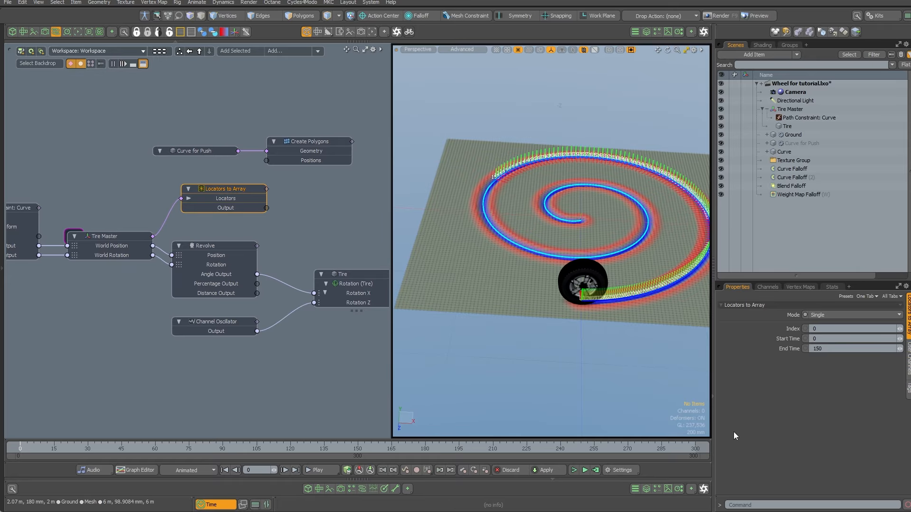
left_click_drag(588, 279, 740, 335, "alt")
left_click_drag(825, 349, 739, 342)
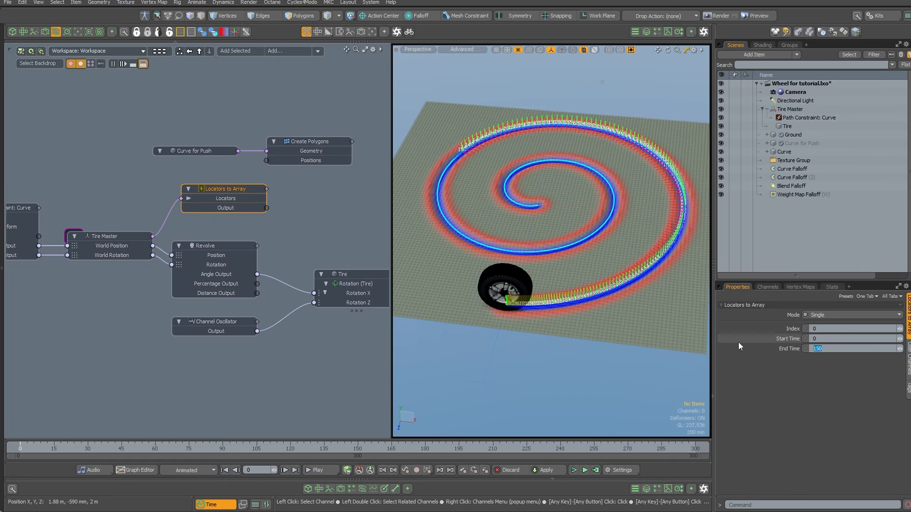
type("300")
key("Return")
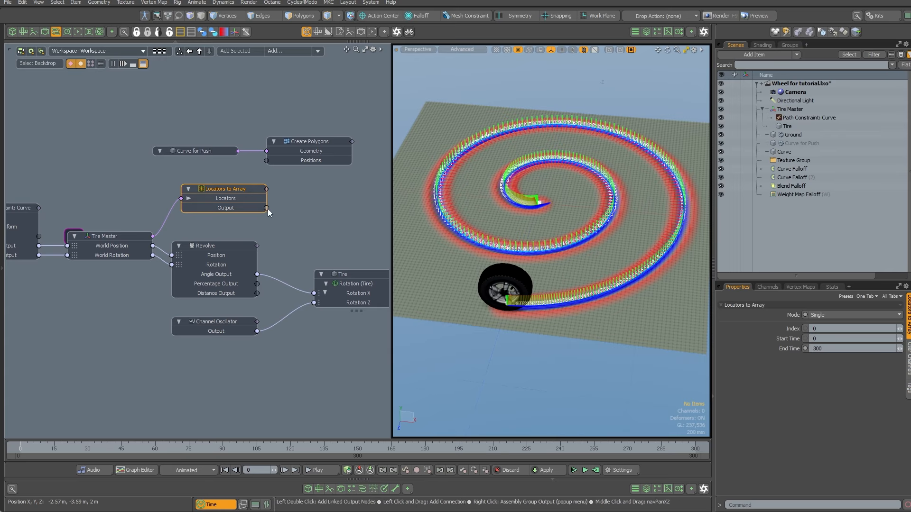
- Connect the Locators to Array output to the Positions input of Create Polygons, and isolate Curve for Push in the viewport
left_click_drag(268, 209, 311, 161)
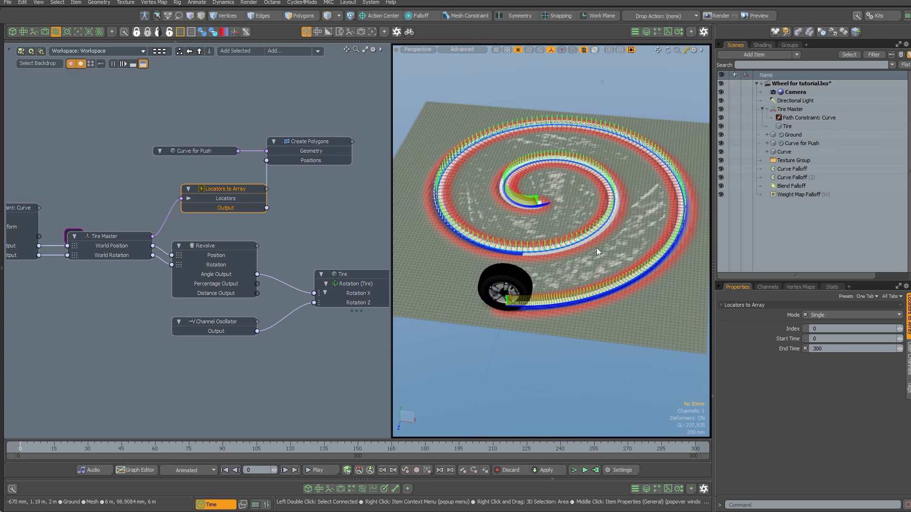
left_click(195, 151)
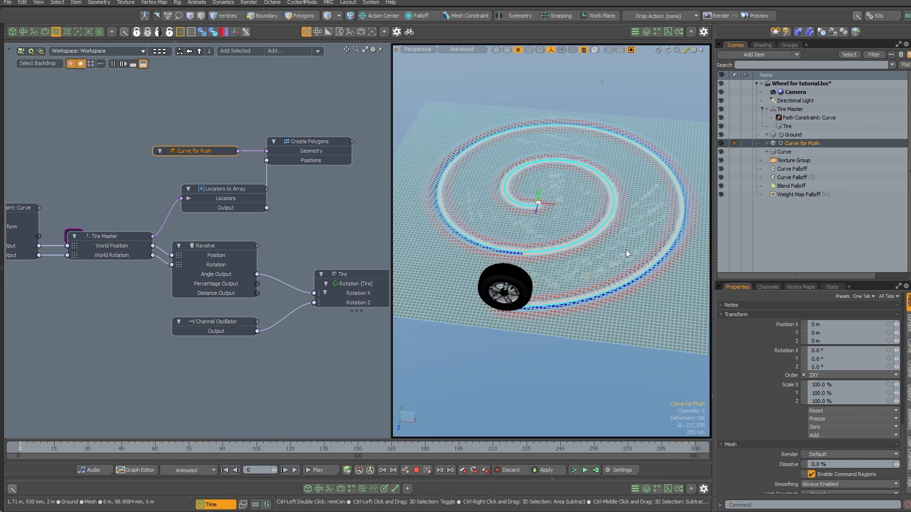
key("ctrl+3")
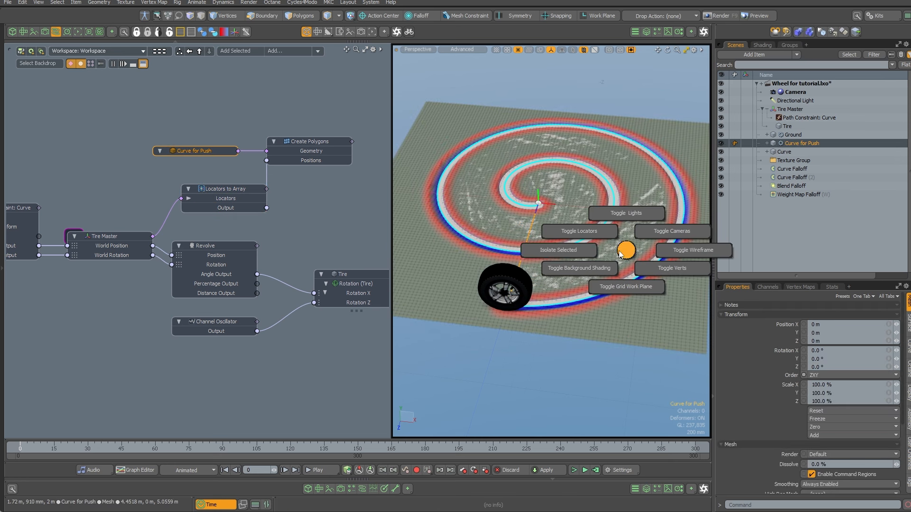
left_click(560, 251)
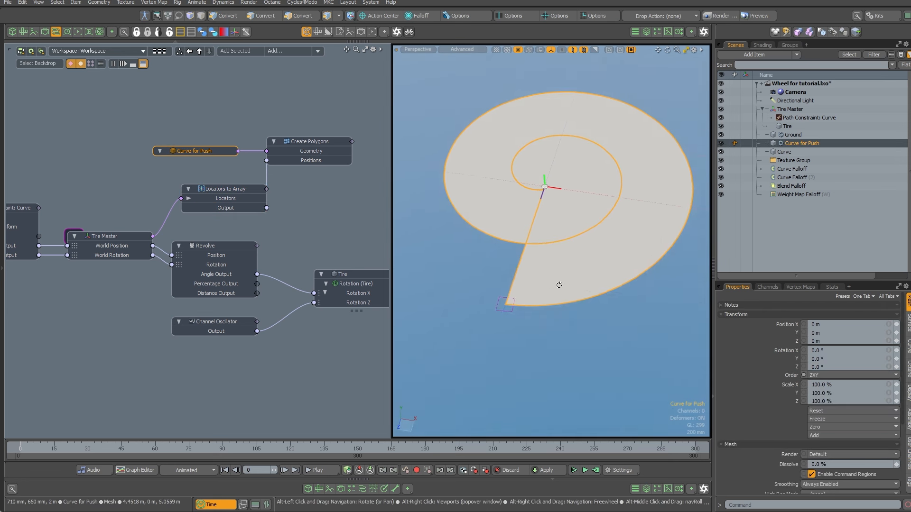
- Set the Create Polygons operation's Polygon Type to Curve and Closed to None
left_click(309, 141)
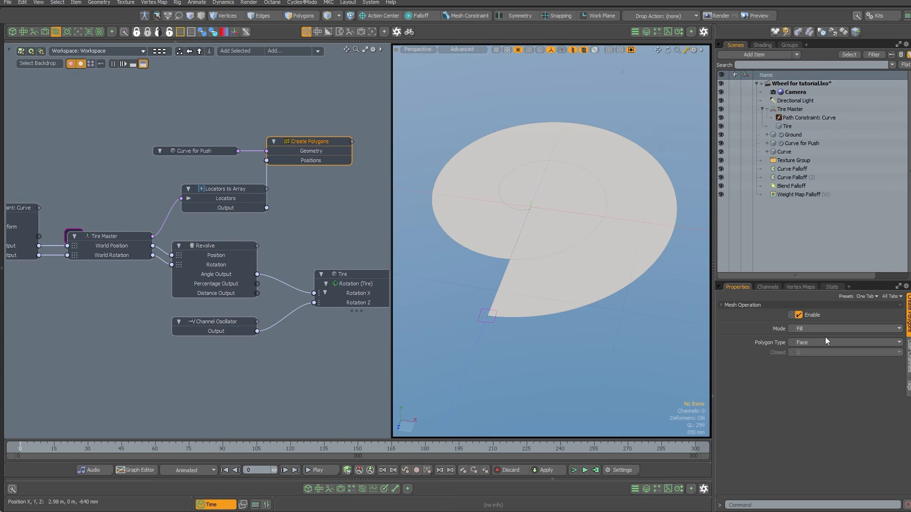
left_click(799, 329)
left_click(803, 330)
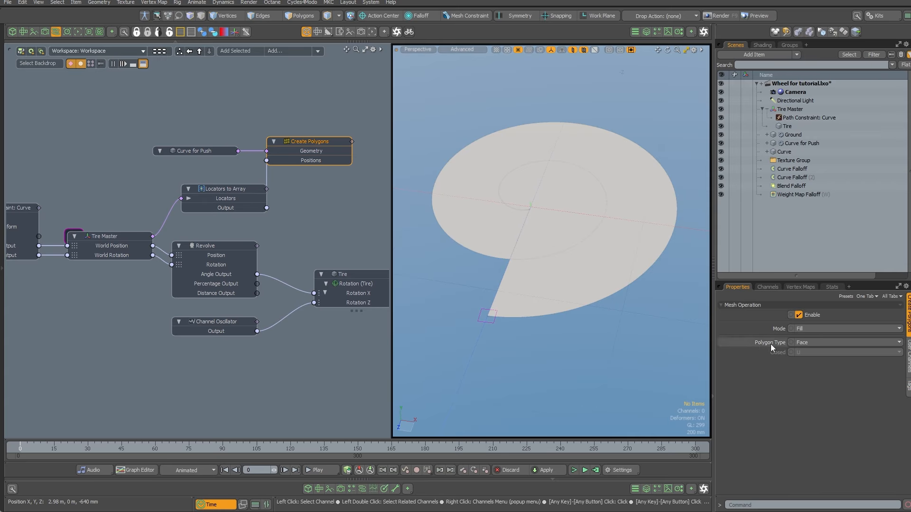
left_click(816, 342)
left_click(812, 357)
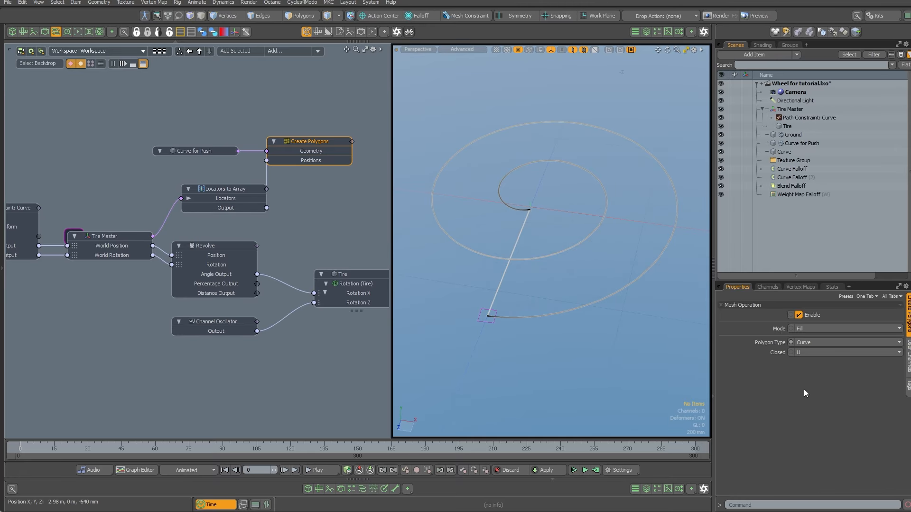
left_click(802, 351)
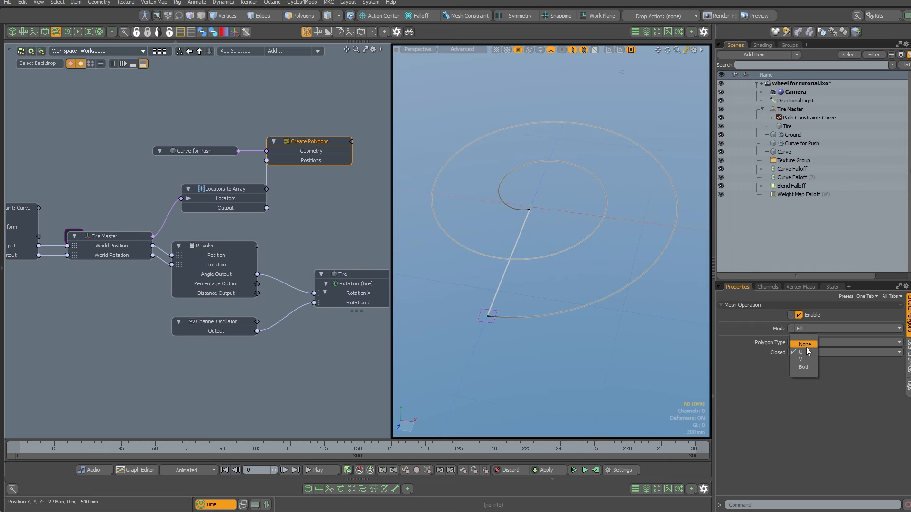
left_click(805, 346)
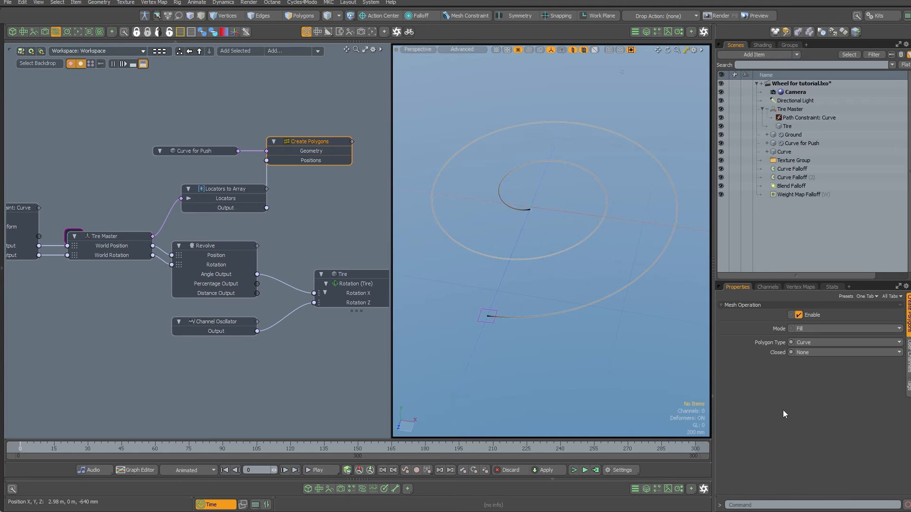
- Show the whole scene again and add draw options to Curve for Push, with Wireframe as the draw style
left_click_drag(525, 352, 517, 394, "alt")
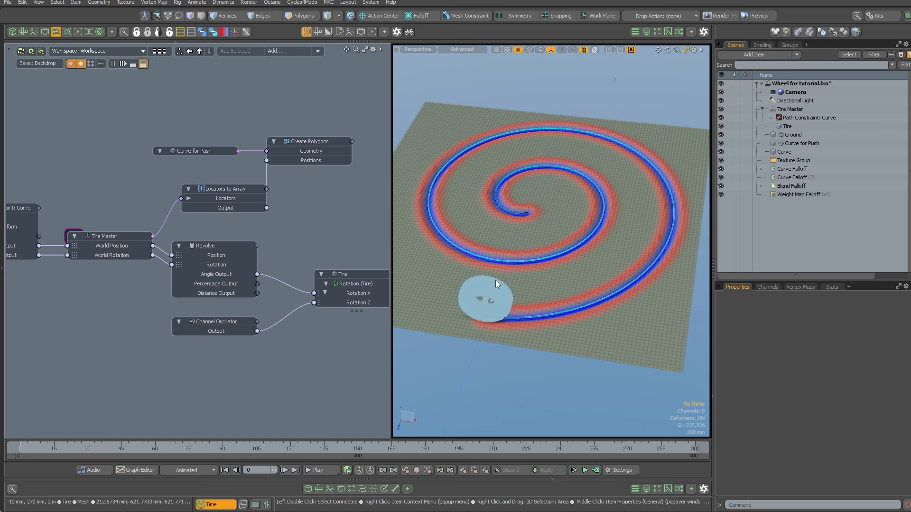
left_click_drag(504, 292, 504, 302, "alt")
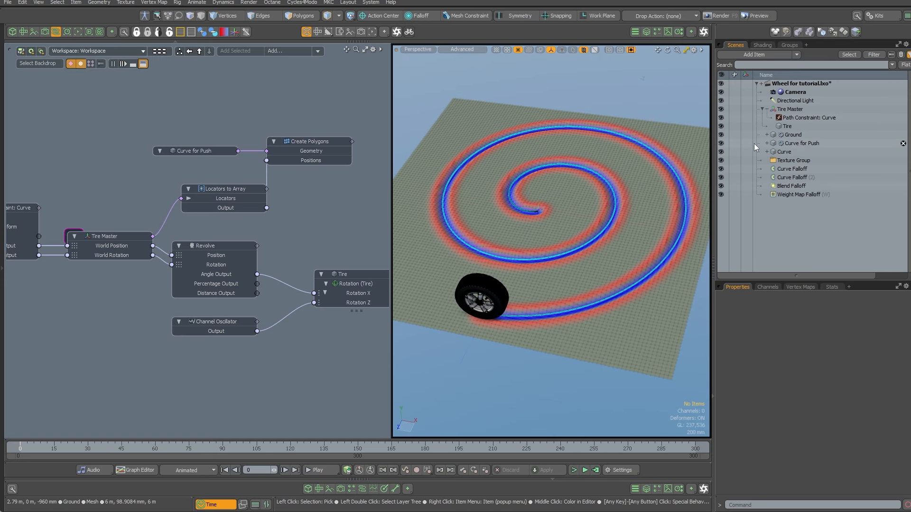
left_click(807, 144)
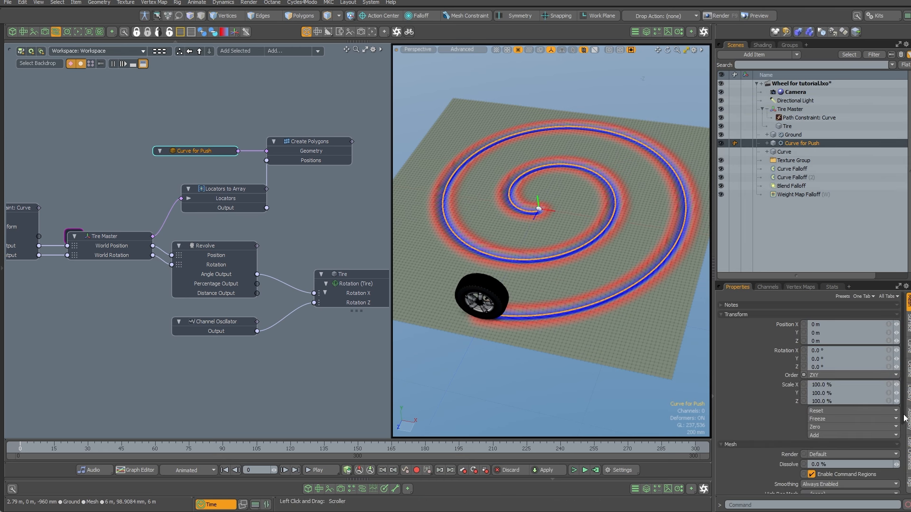
left_click(908, 393)
left_click(833, 398)
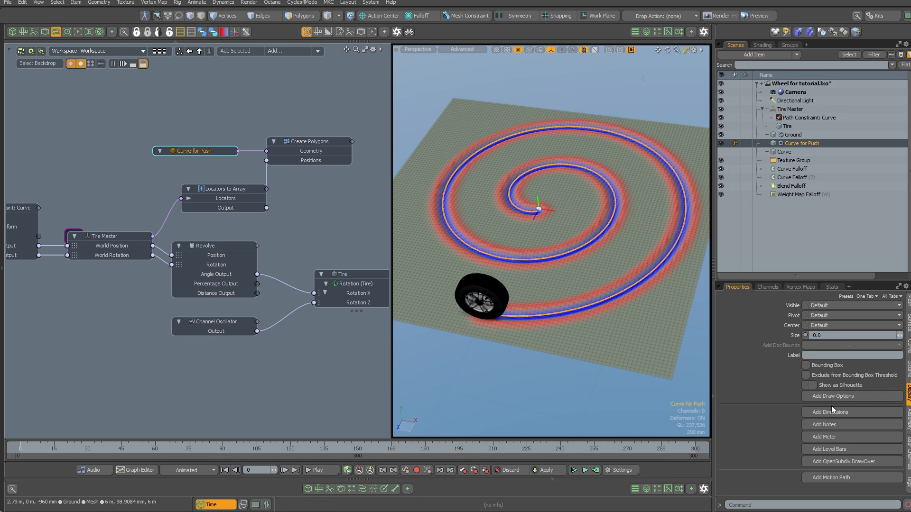
left_click(821, 417)
left_click(823, 422)
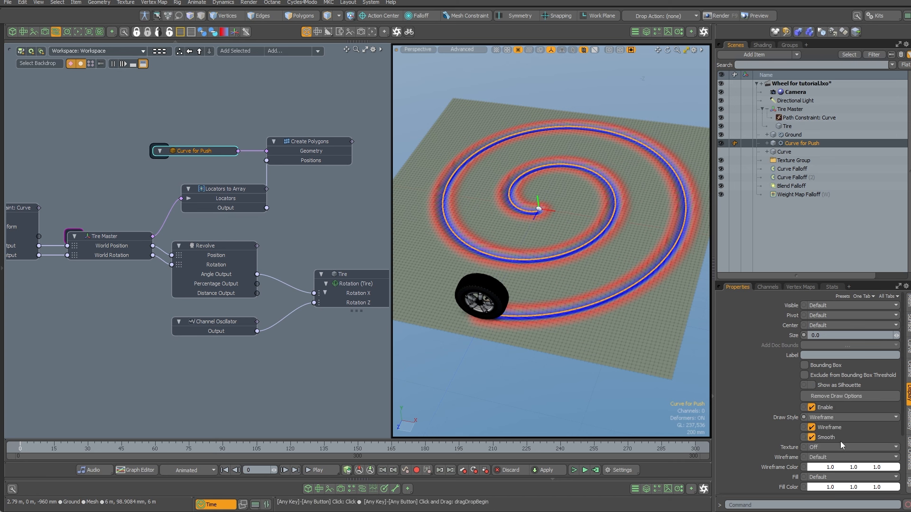
- Switch the Curve for Push wireframe display to User and give it a green wireframe colour
left_click(820, 456)
left_click(823, 465)
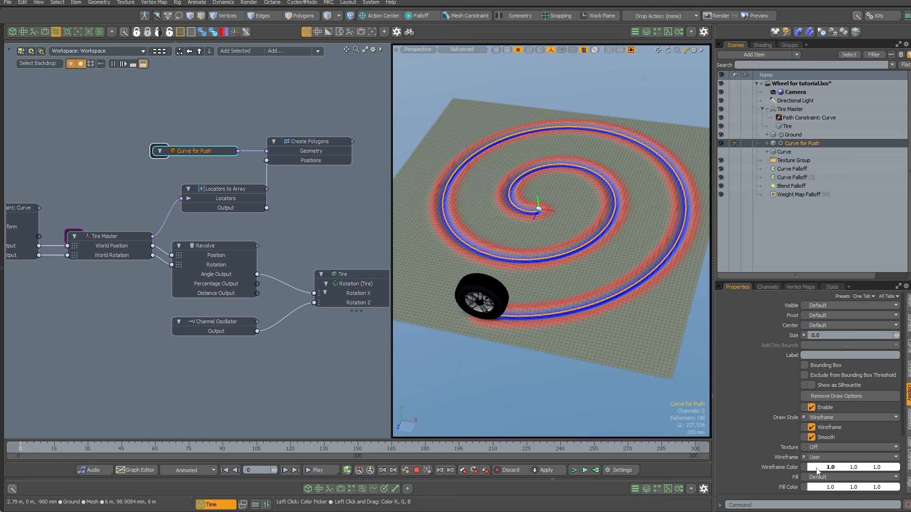
left_click(819, 468)
mouse_move(571, 405)
left_mouse_down()
mouse_move(524, 437)
mouse_move(500, 365)
left_mouse_up()
left_click(673, 114)
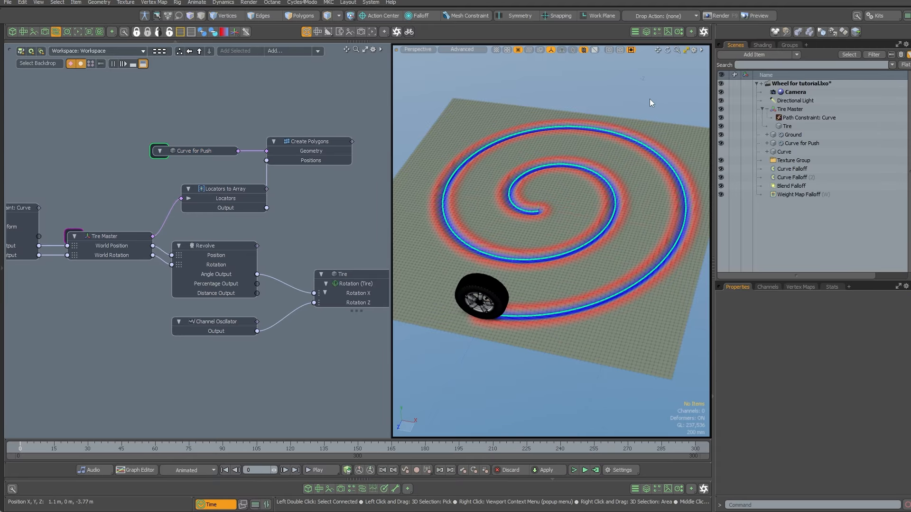
- Scrub the opening frames to examine how the generated curve relates to the wheel, and return to frame 0
left_click_drag(527, 222, 569, 266, "ctrl+alt")
mouse_move(35, 447)
left_mouse_down()
mouse_move(398, 448)
mouse_move(19, 448)
left_mouse_up()
left_click_drag(541, 358, 543, 429, "alt")
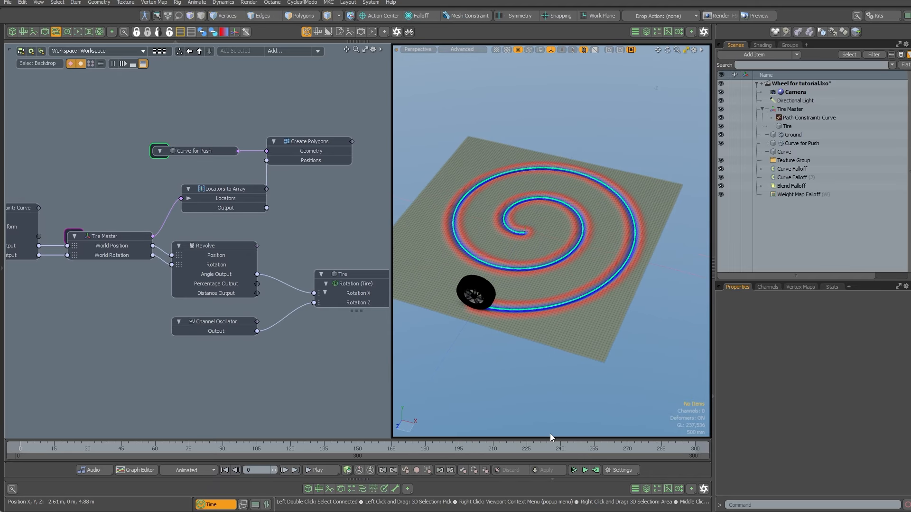
mouse_move(31, 448)
left_mouse_down()
mouse_move(357, 448)
mouse_move(19, 448)
left_mouse_up()
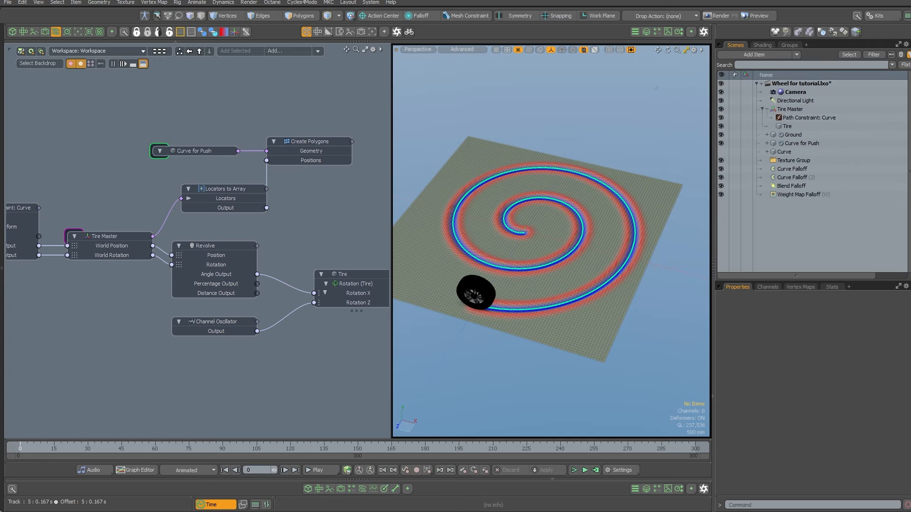
- Expose the End Time channel of Locators to Array in the Schematic and rearrange the nodes around it
left_click(237, 189)
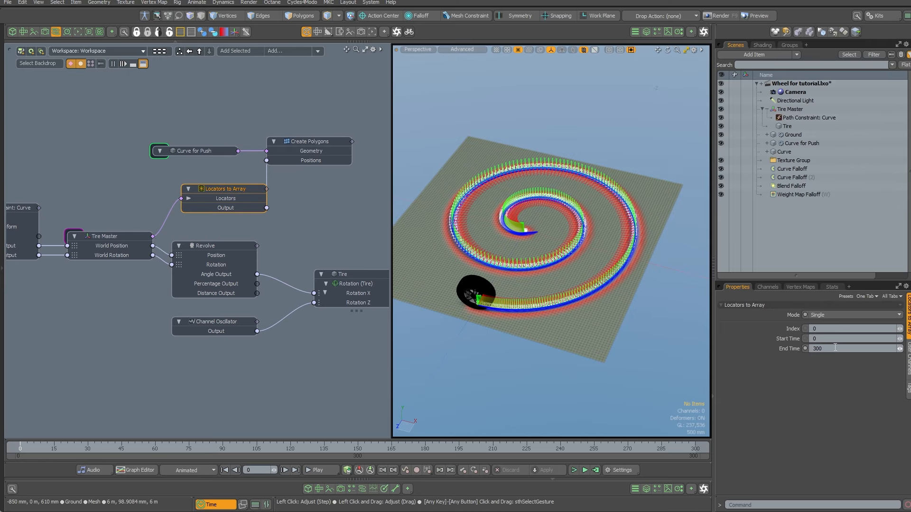
left_click_drag(209, 154, 209, 135)
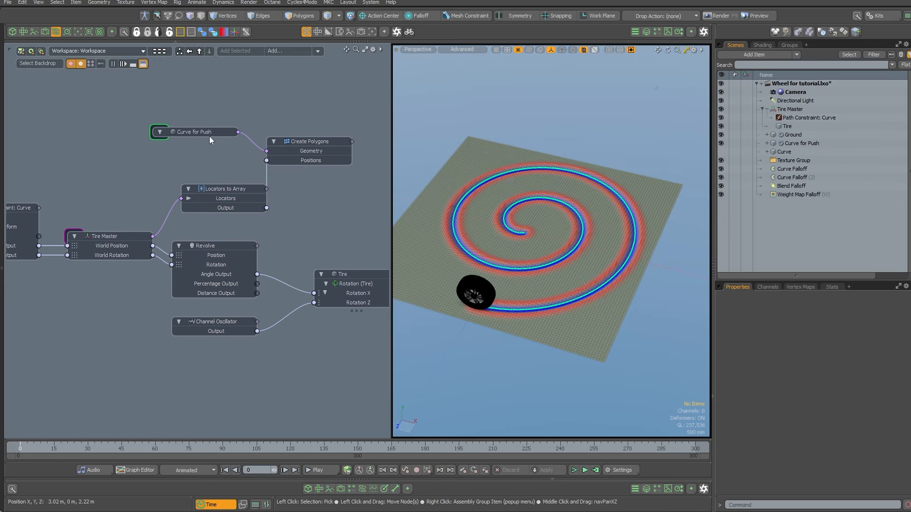
left_click_drag(222, 197, 212, 178)
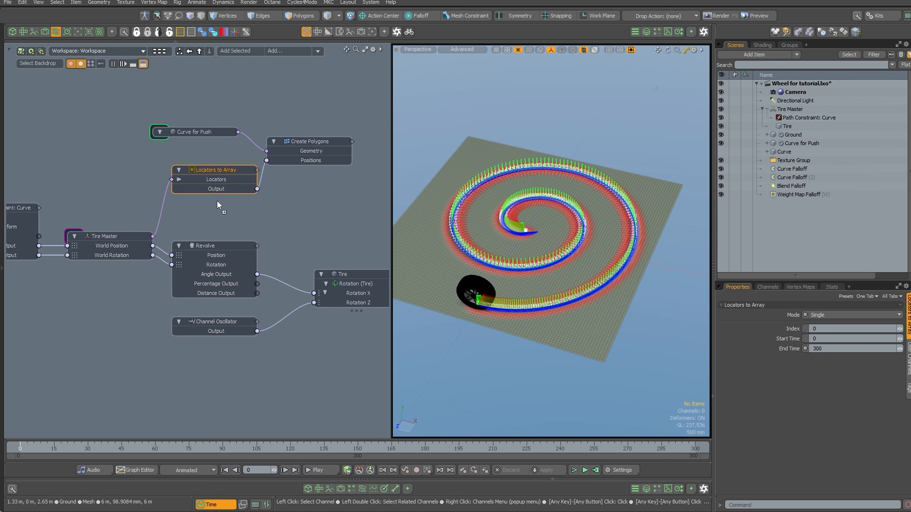
left_click_drag(218, 200, 218, 204)
left_click_drag(208, 172, 234, 186)
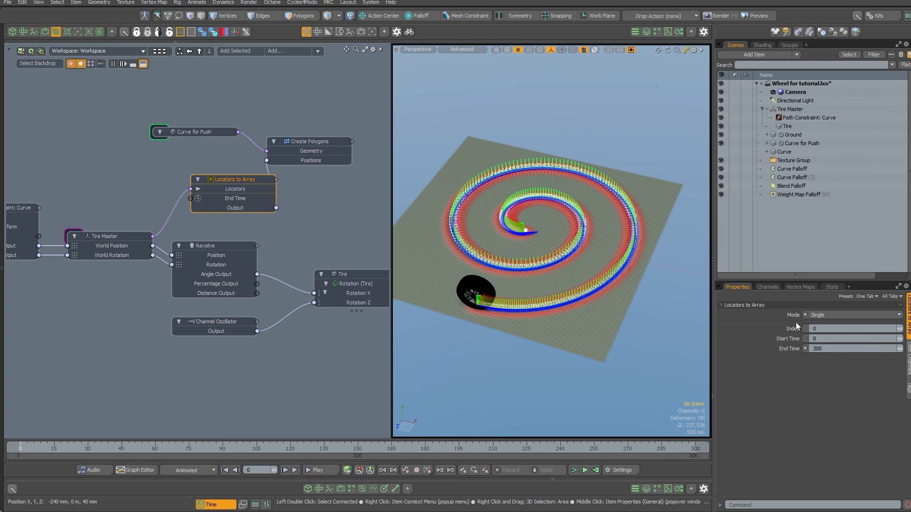
- Add a Time channel modifier to the Schematic, shrinking the preset browser's entries before closing it
left_click(115, 178)
key("n")
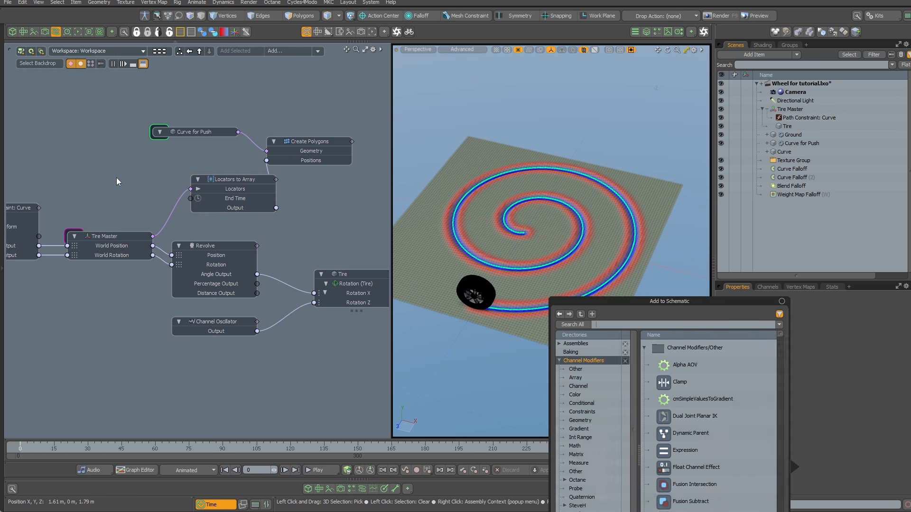
left_click_drag(616, 302, 189, 117)
type("time")
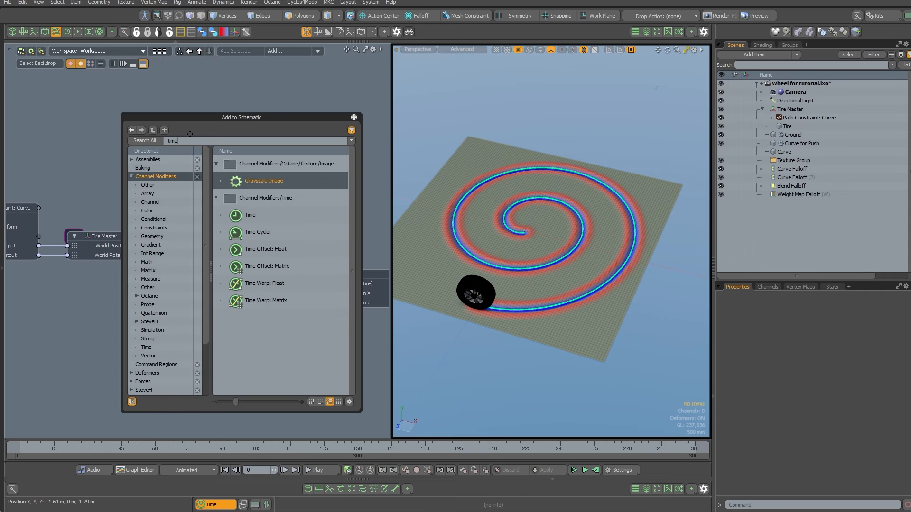
left_click(260, 183)
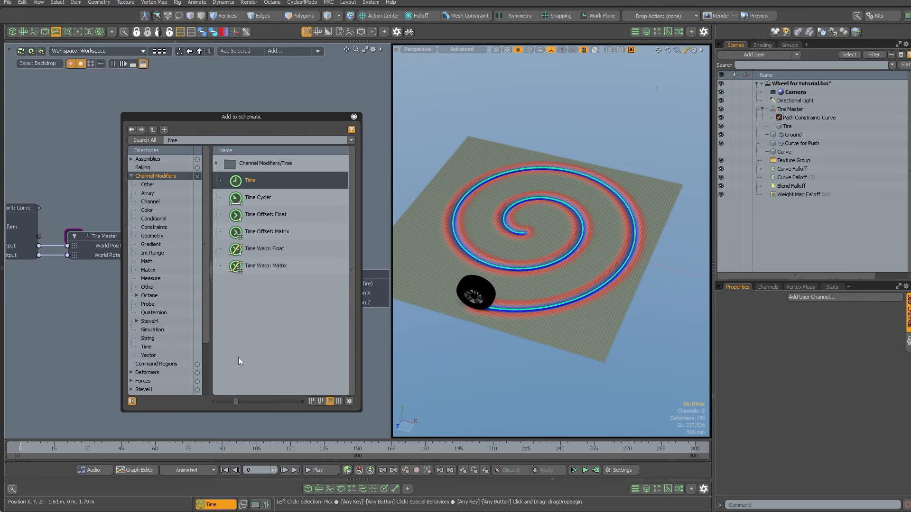
mouse_move(236, 400)
left_mouse_down()
mouse_move(259, 401)
mouse_move(233, 401)
left_mouse_up()
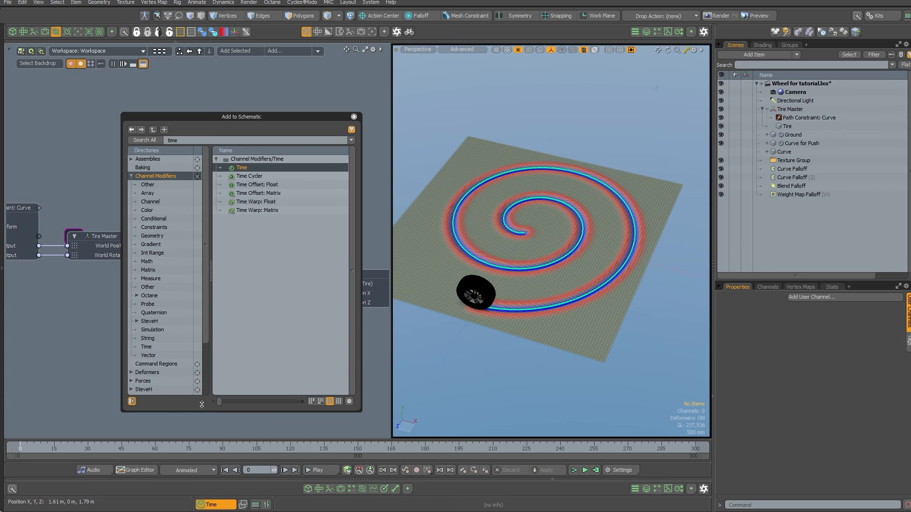
left_click(353, 117)
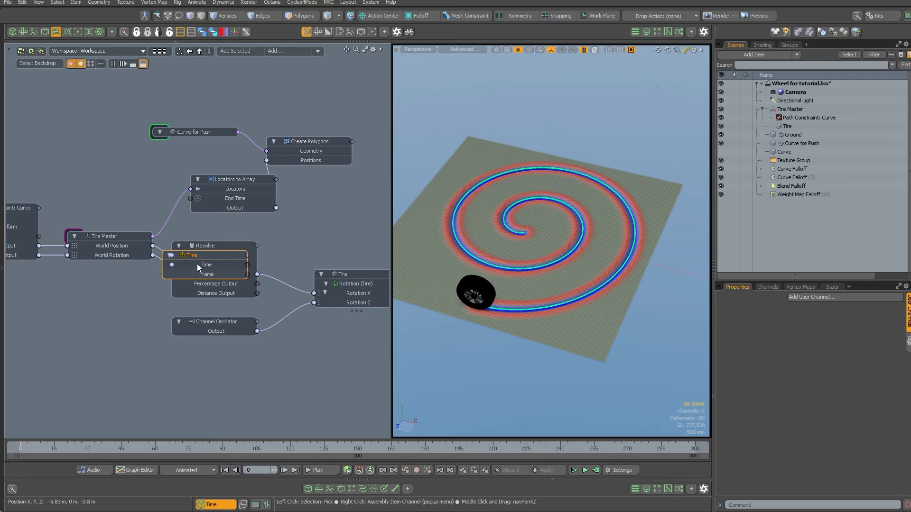
- Connect the Time node's Time output to the End Time of Locators to Array, and scrub the opening frames to check the curve
left_click_drag(197, 264, 190, 198)
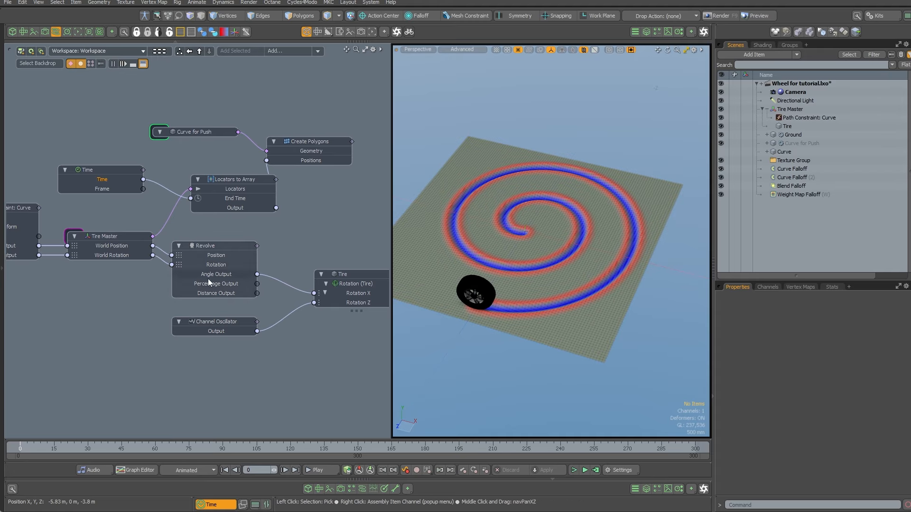
left_click(29, 450)
mouse_move(54, 450)
left_mouse_down()
mouse_move(655, 450)
mouse_move(20, 450)
left_mouse_up()
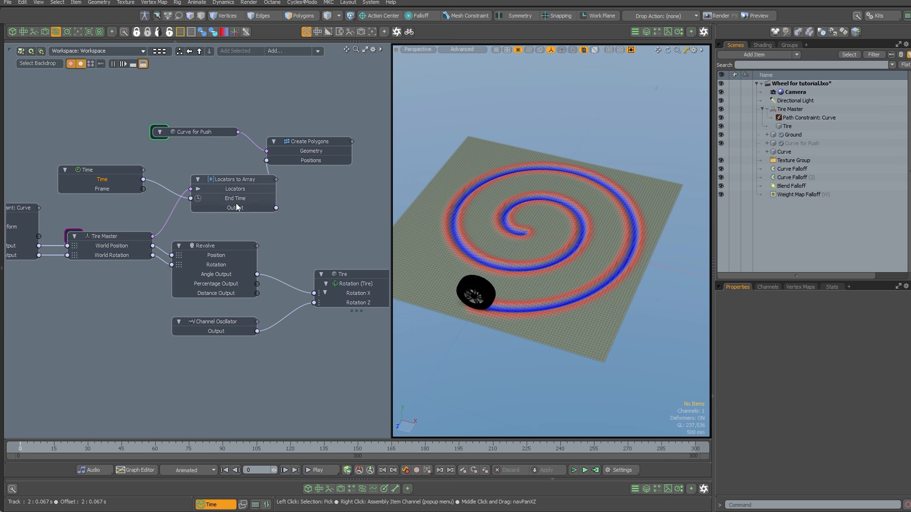
- Select Locators to Array and Create Polygons in turn, and scrub between frames 0 and 165 to examine the growing curve
left_click(236, 180)
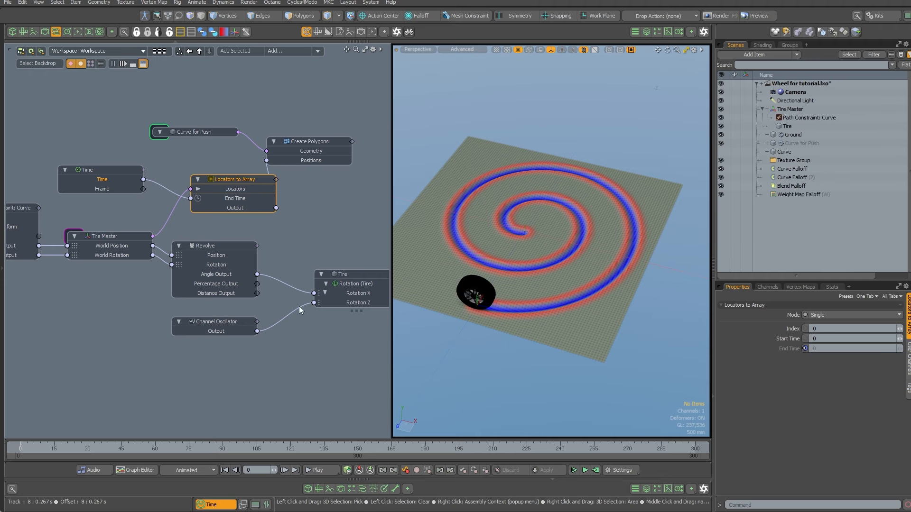
left_click(27, 448)
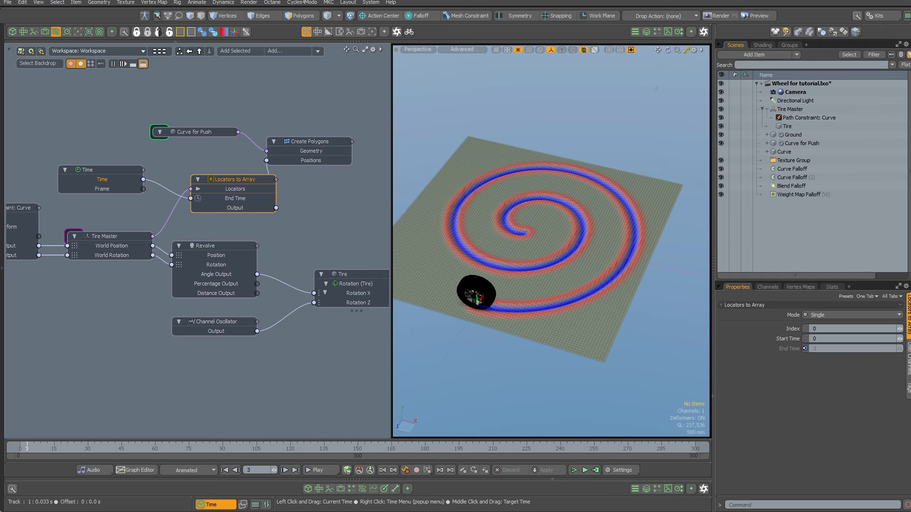
left_click_drag(45, 449, 392, 449)
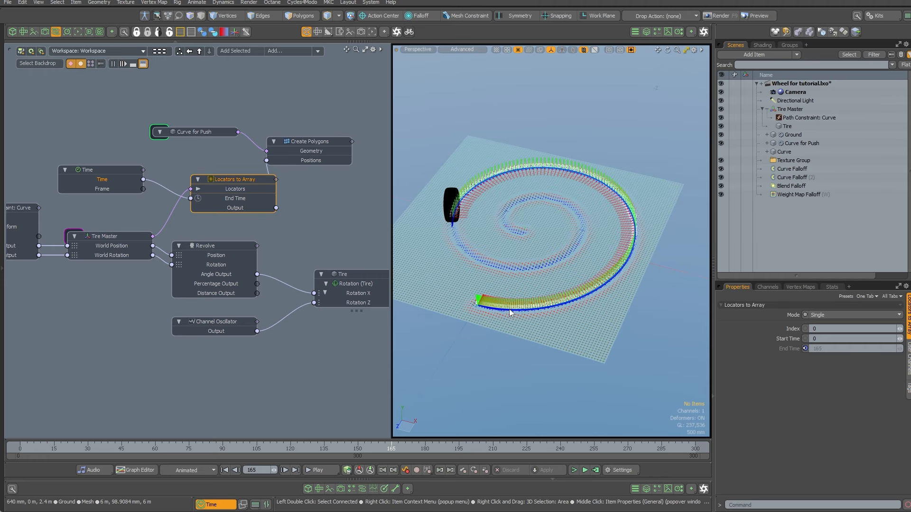
left_click(301, 142)
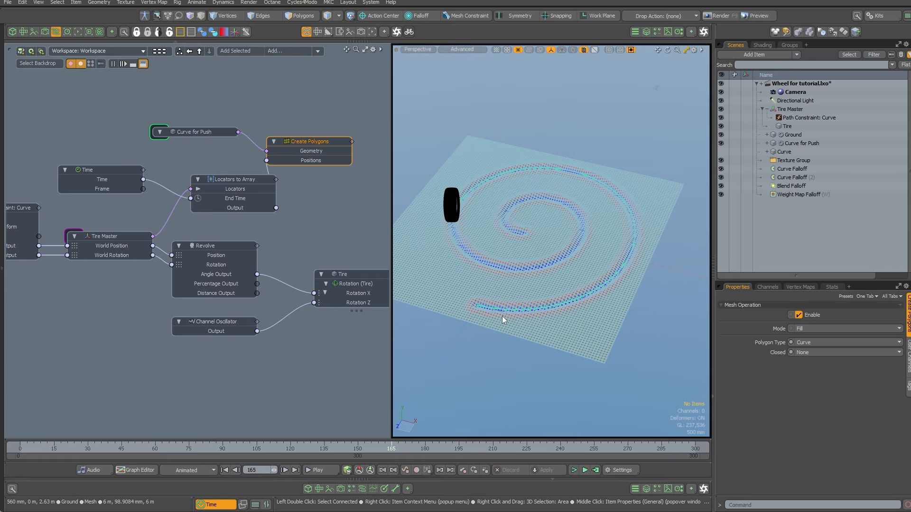
mouse_move(380, 449)
left_mouse_down()
mouse_move(628, 449)
mouse_move(20, 449)
left_mouse_up()
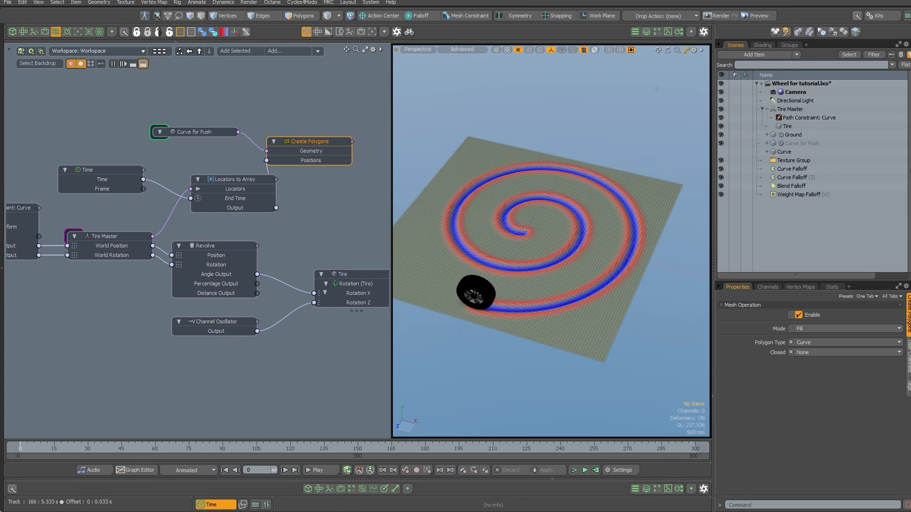
- Show Ground's mesh operations and replace the curve of the first Curve Falloff inside Set Weight's Blend Falloff with Curve for Push
left_click(792, 136)
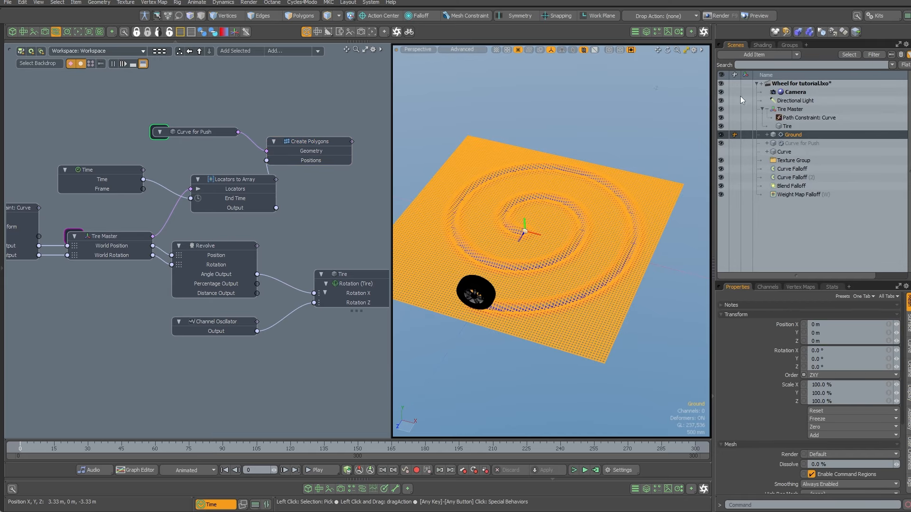
left_click(648, 33)
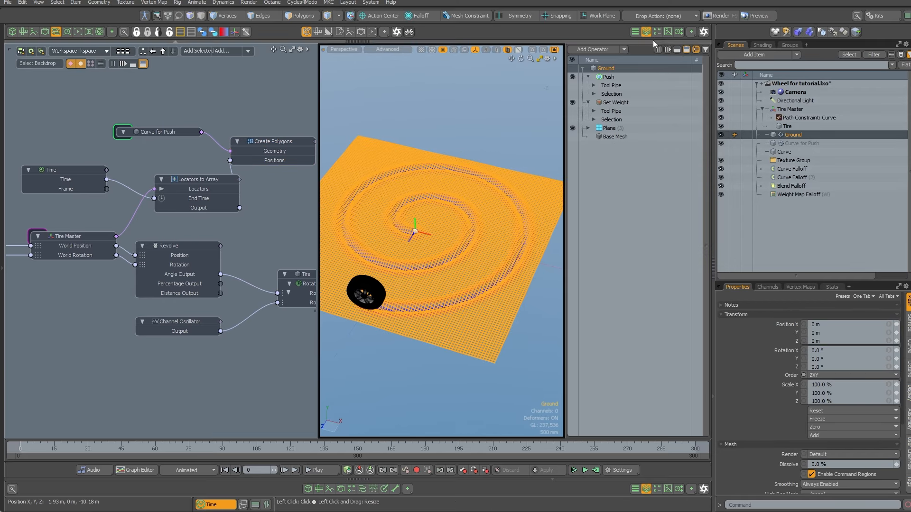
left_click(593, 111)
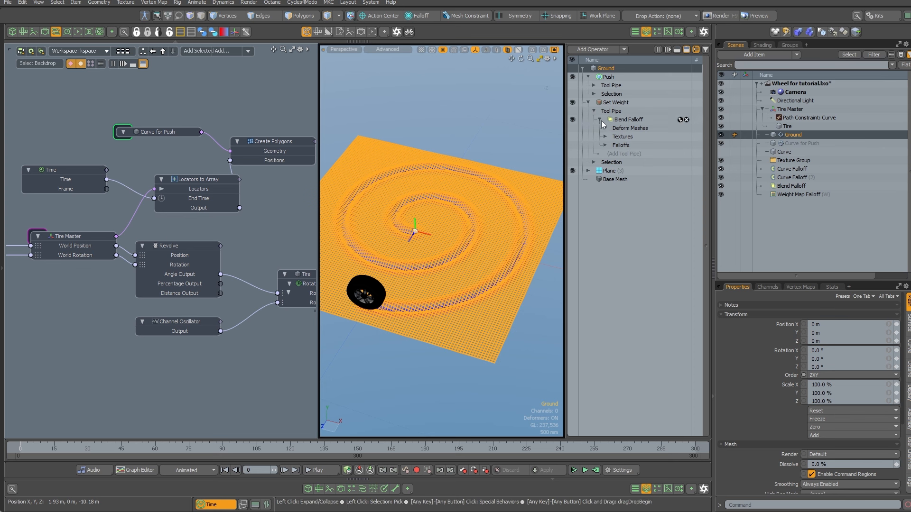
left_click(603, 146)
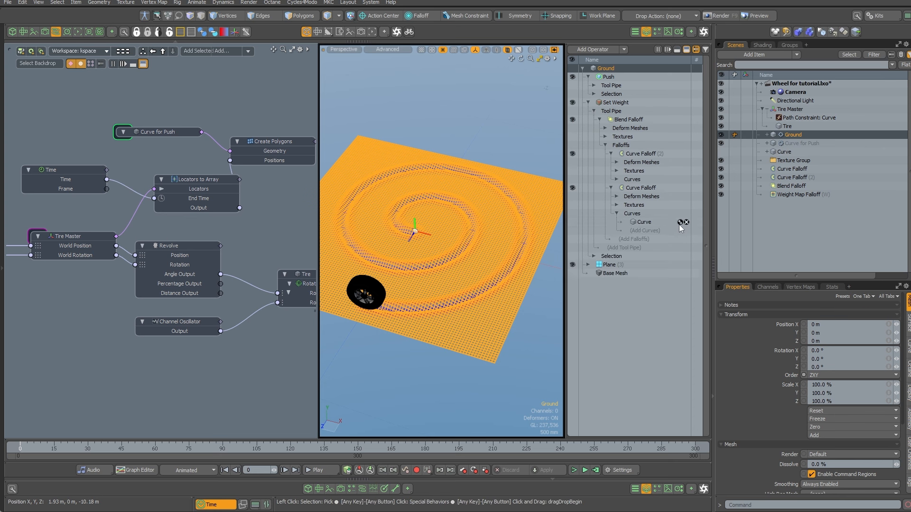
left_click(645, 222)
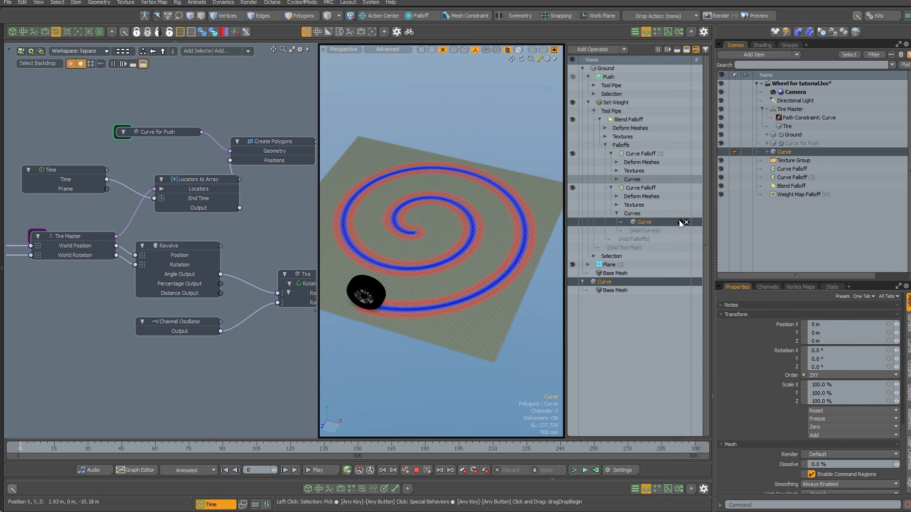
left_click(681, 222)
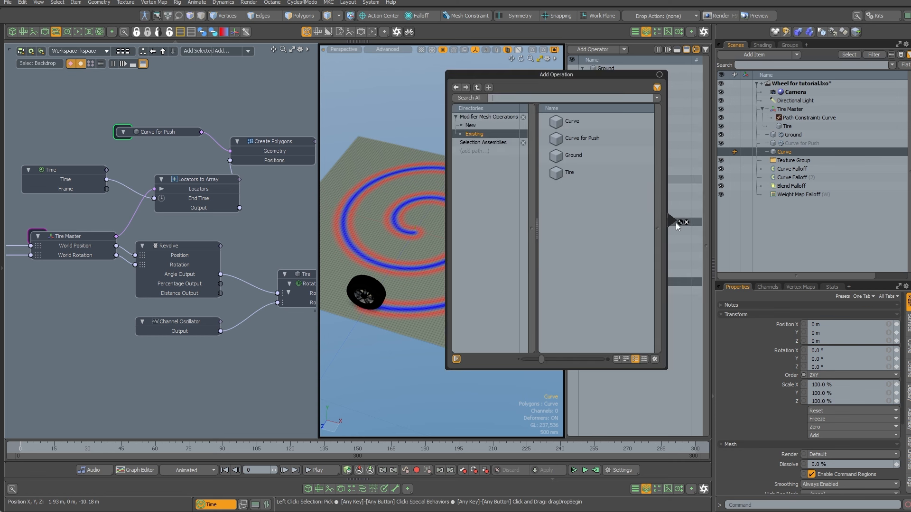
double_click(582, 137)
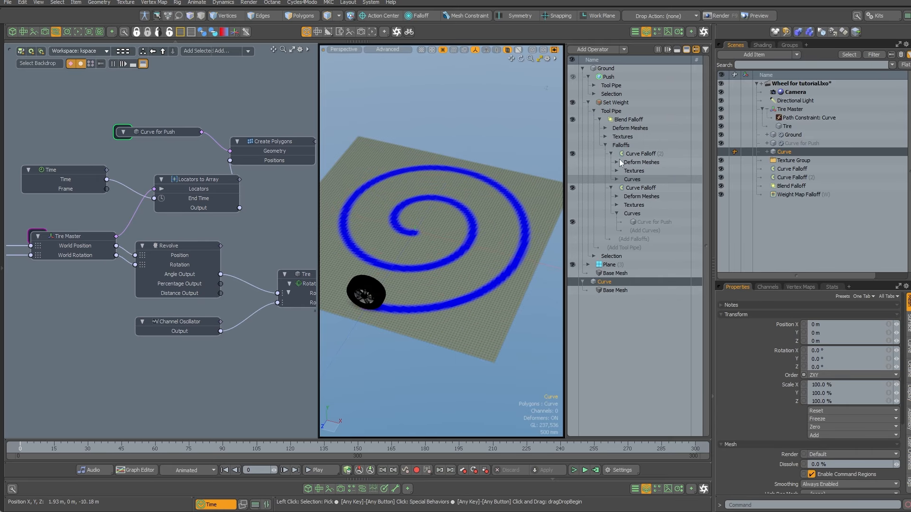
- Replace the curve used by Curve Falloff (2) with Curve for Push
left_click(616, 180)
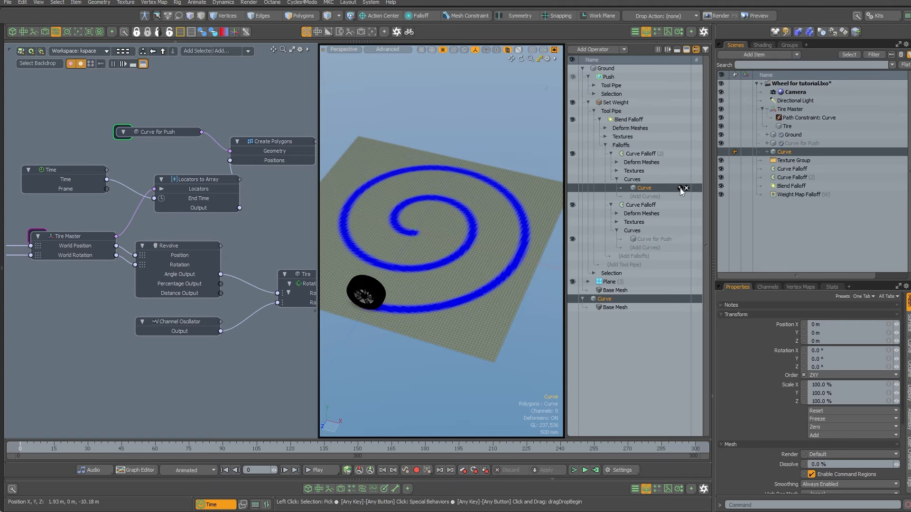
left_click(680, 187)
double_click(589, 105)
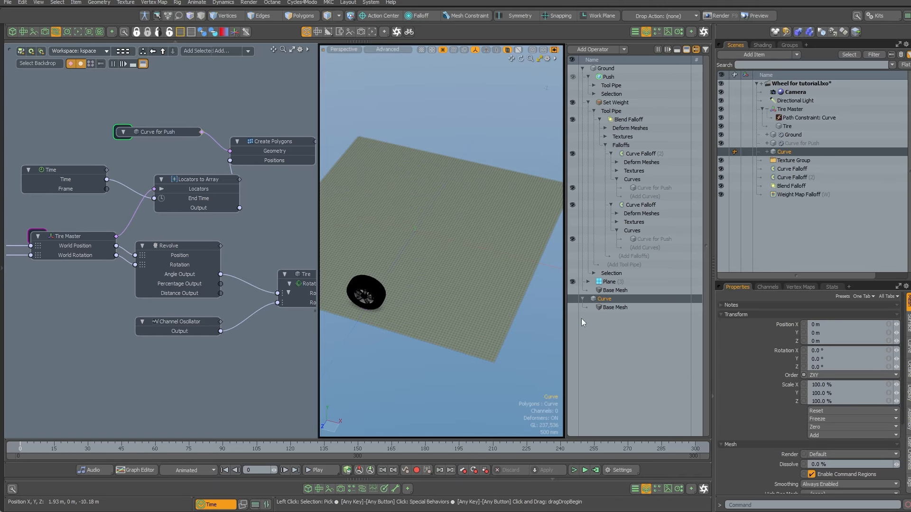
- Scrub the timeline to frame 300 to check the track along the spiral, and hide the Schematic to enlarge the viewport
left_click_drag(30, 450, 695, 449)
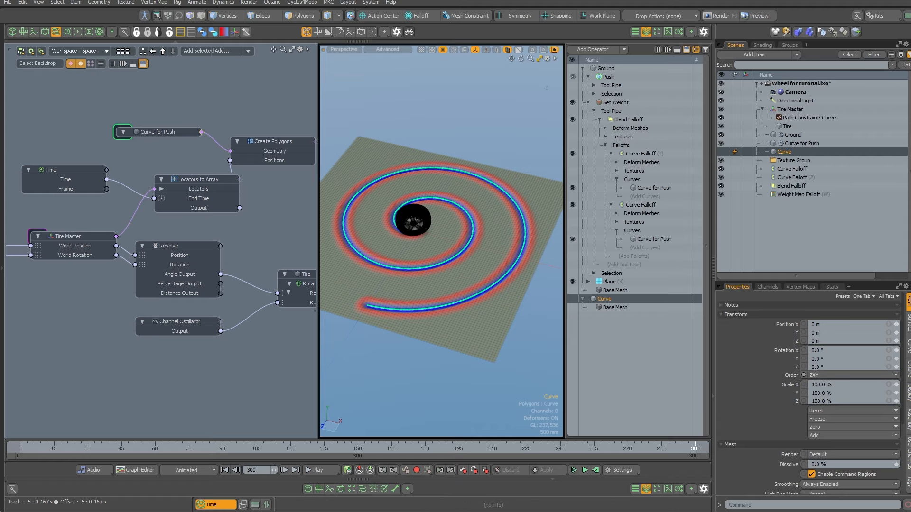
left_click_drag(418, 292, 470, 240, "alt")
scroll(442, 244, "up", 4)
left_click_drag(389, 251, 440, 249, "alt+shift")
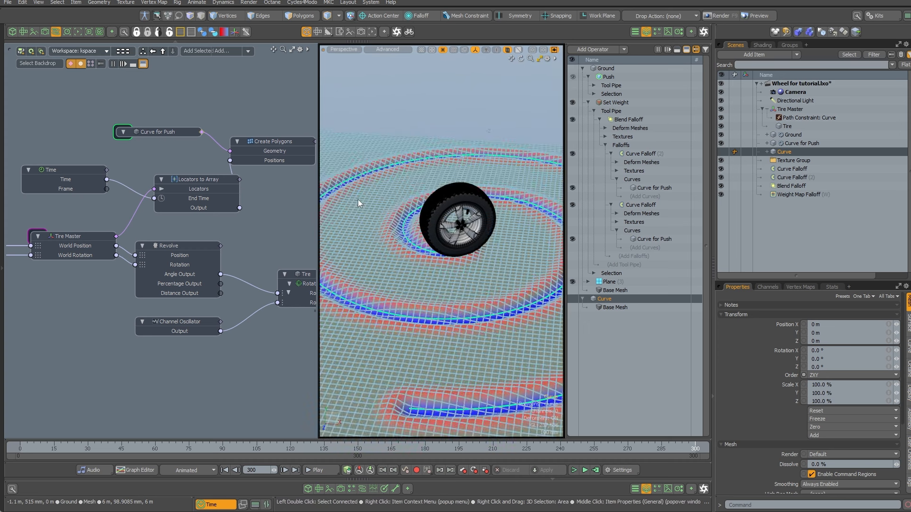
left_click(60, 32)
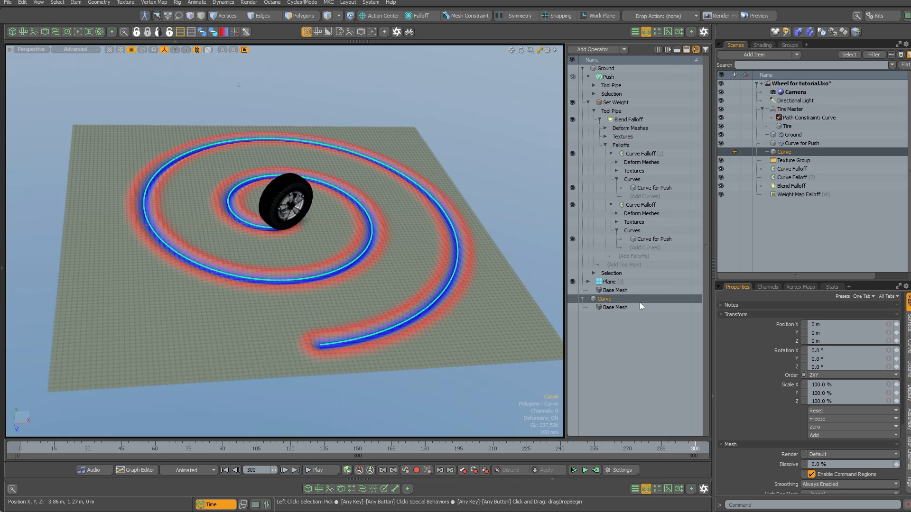
- Set Segments A and B of Ground's Plane operation to 200
left_click(623, 282)
left_click(834, 398)
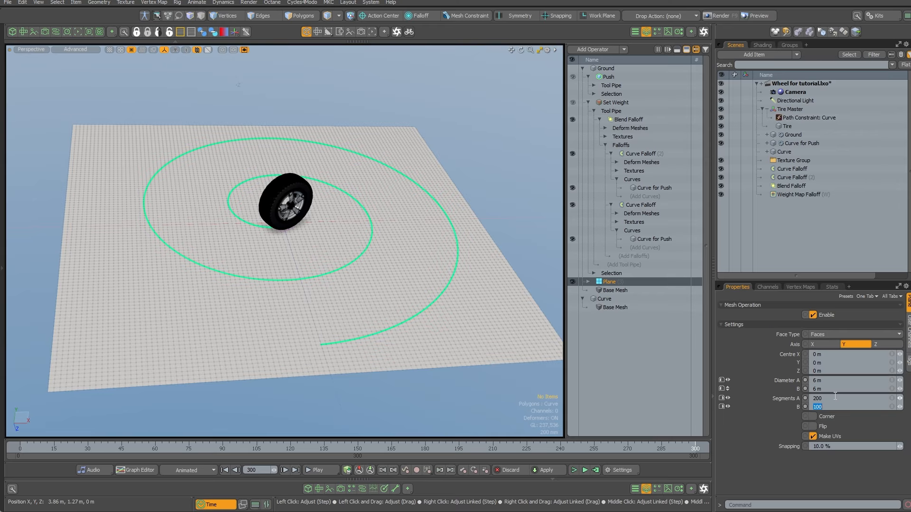
type("200")
key("Return")
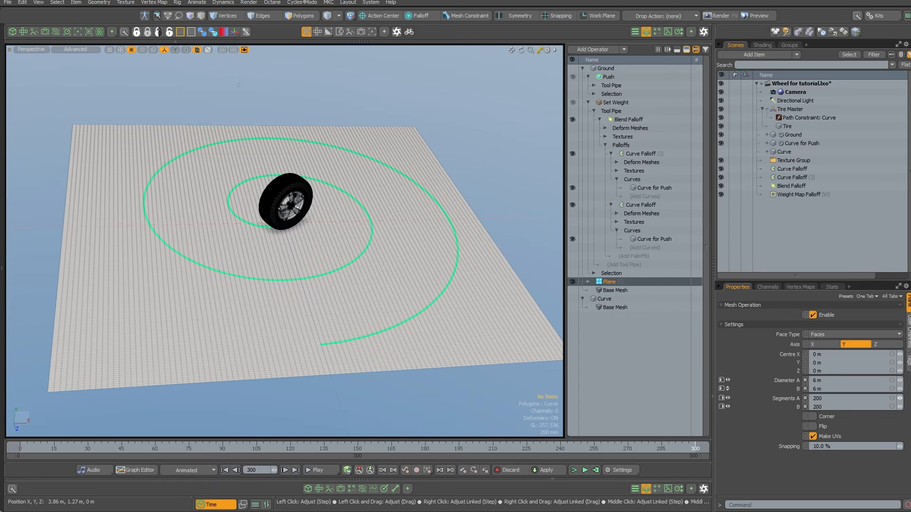
- Go to frame 81, clear the selection and examine the rut behind the wheel on the denser ground
left_click_drag(281, 329, 240, 412, "alt")
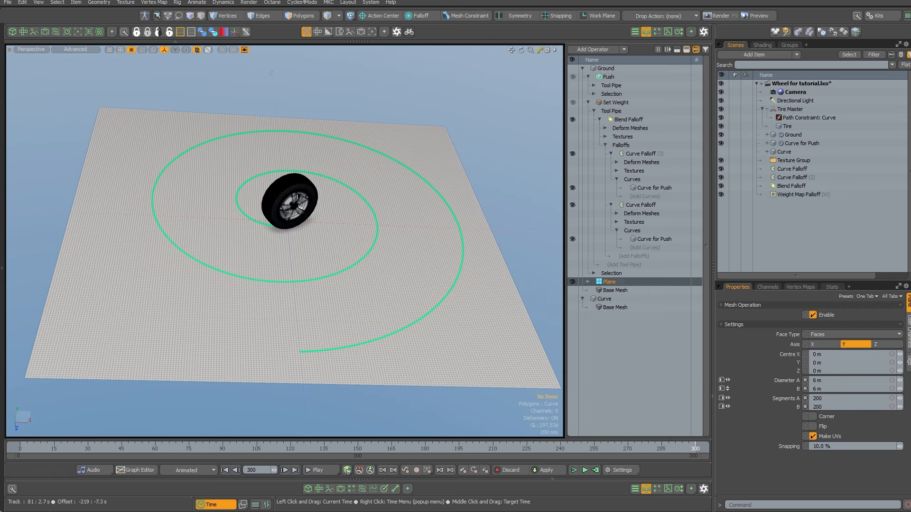
left_click(204, 448)
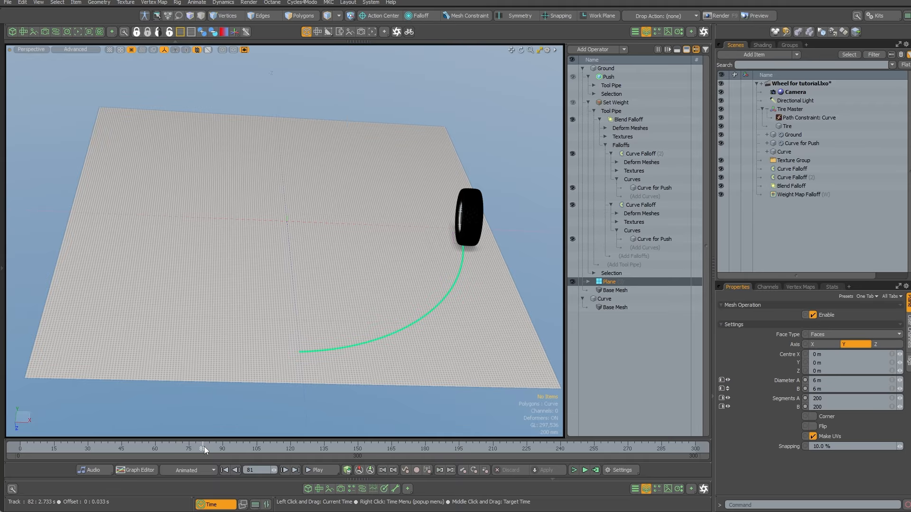
left_click(394, 306)
left_click_drag(394, 306, 380, 164, "alt")
left_click(423, 101)
left_click_drag(421, 111, 417, 190, "alt")
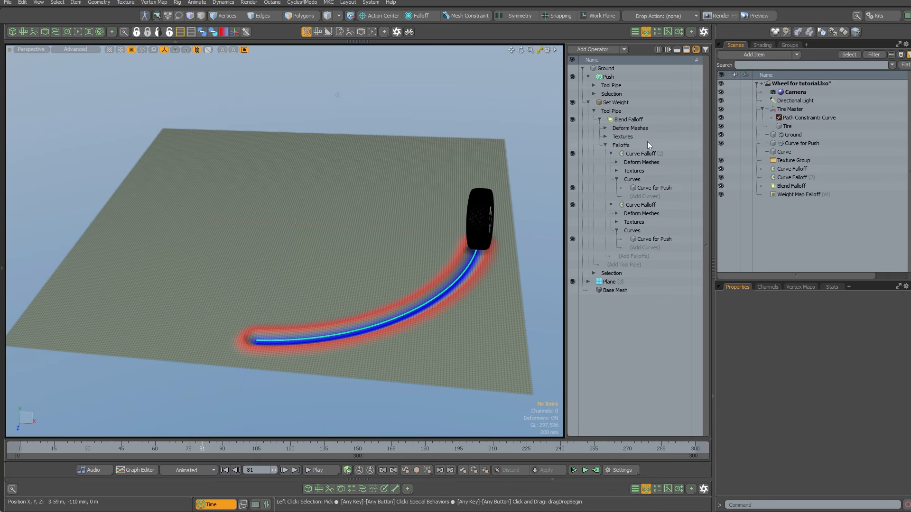
- Select Ground's Plane operation and compare the mesh evaluated through the full operator stack with the stack evaluated only up to the selection
left_click(609, 281)
left_click_drag(299, 394, 355, 383, "alt")
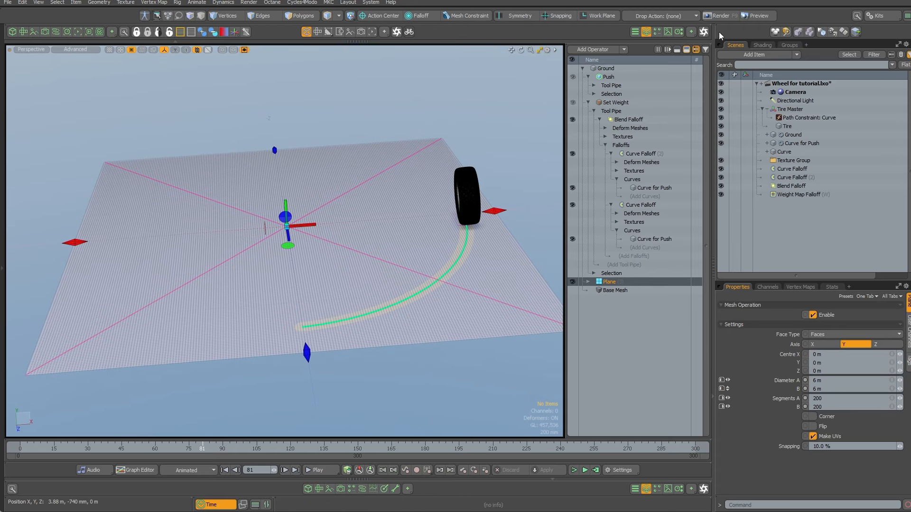
left_click(687, 47)
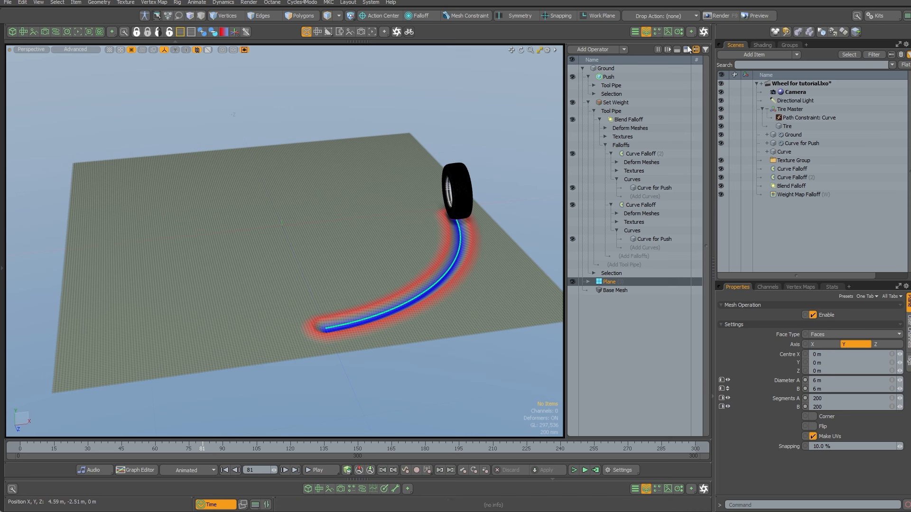
left_click(687, 49)
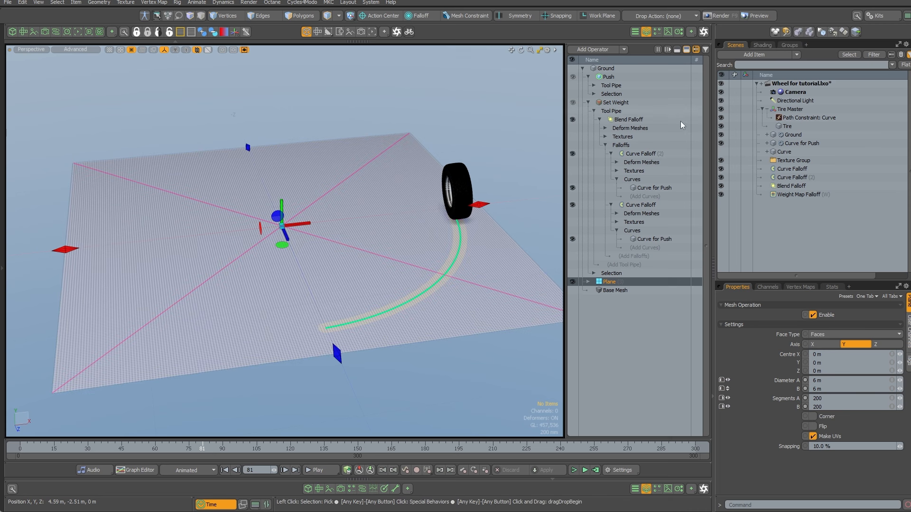
- Collapse the Set Weight operation's hierarchy and select Ground's Push operation
left_click(588, 102)
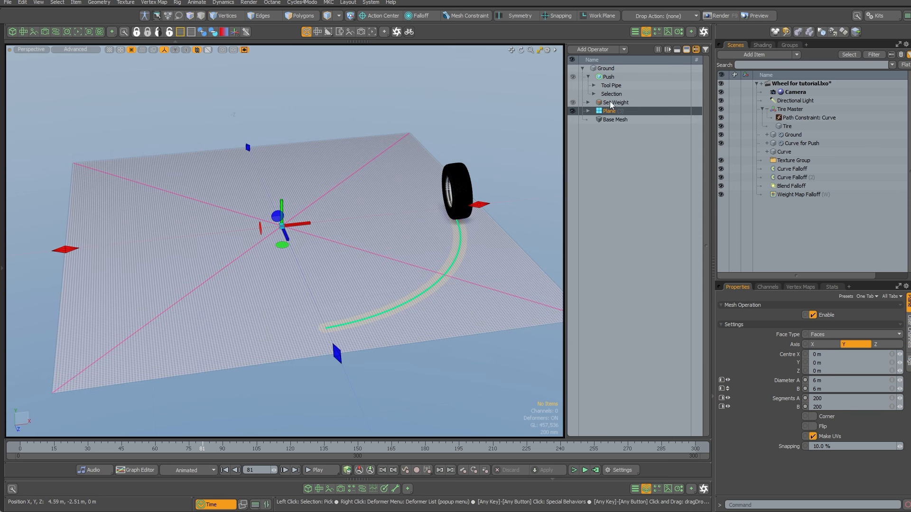
left_click(612, 103)
left_click(608, 77)
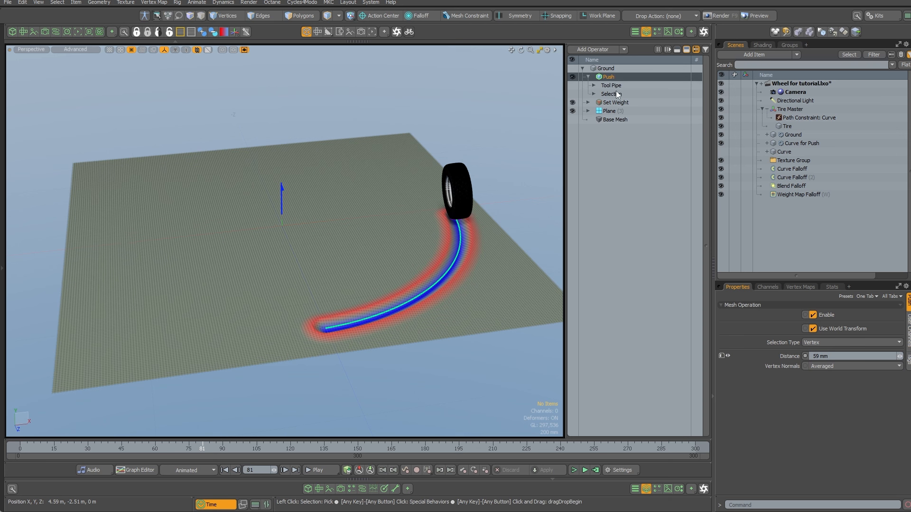
- Advance to frames 83 and 117 to examine the track from several angles, and clear the Push selection
left_click_drag(389, 265, 338, 258, "alt")
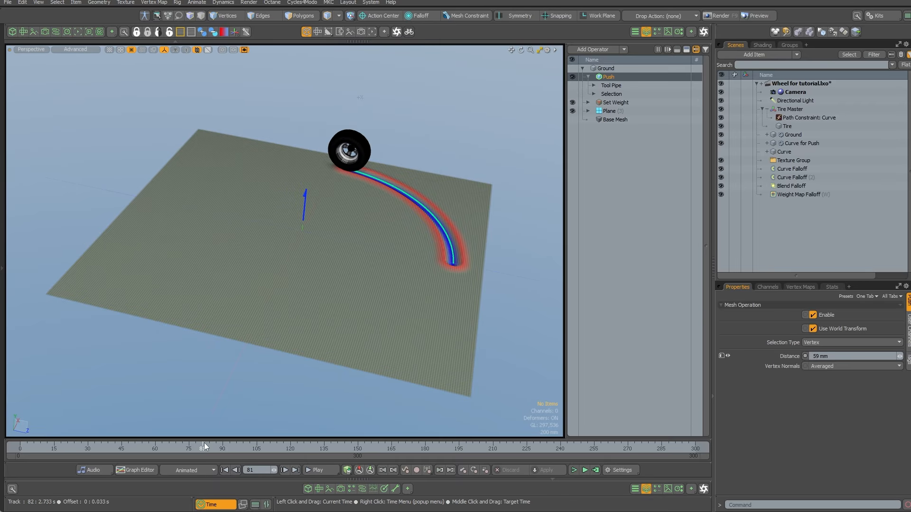
left_click_drag(325, 157, 338, 182, "ctrl+alt")
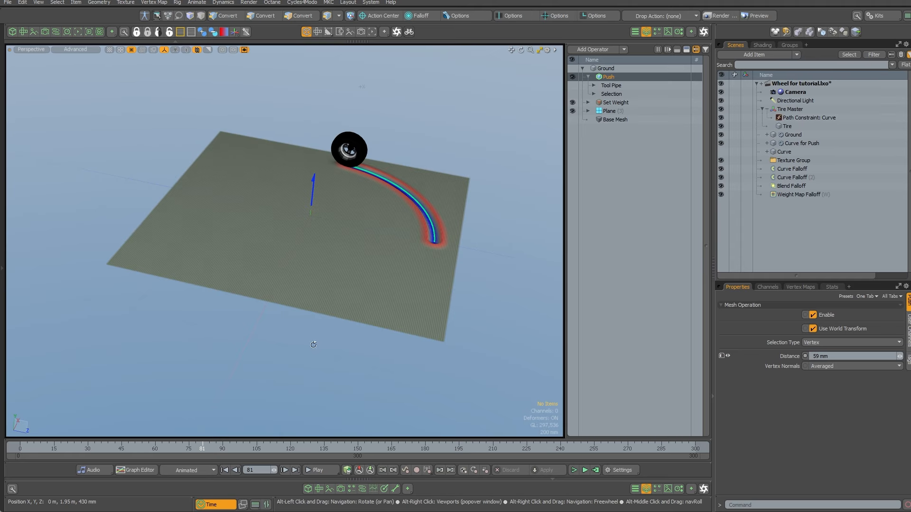
left_click(207, 447)
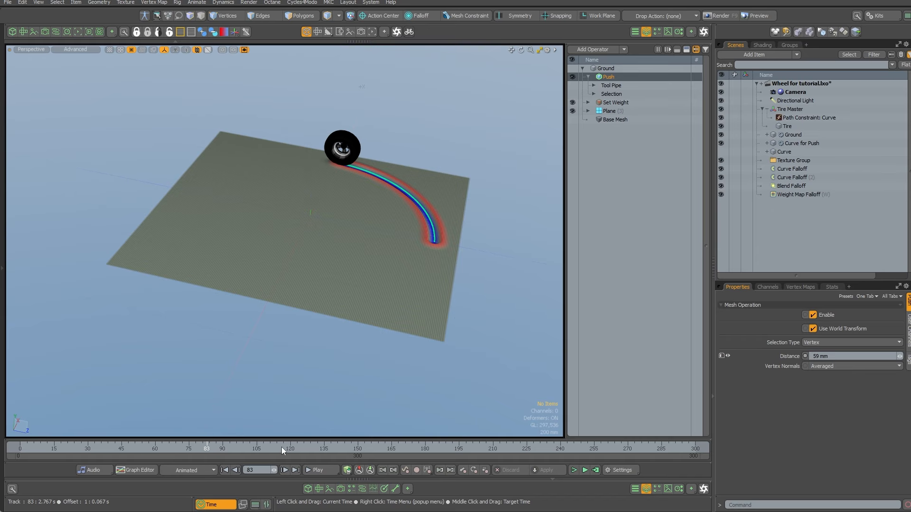
left_click(281, 454)
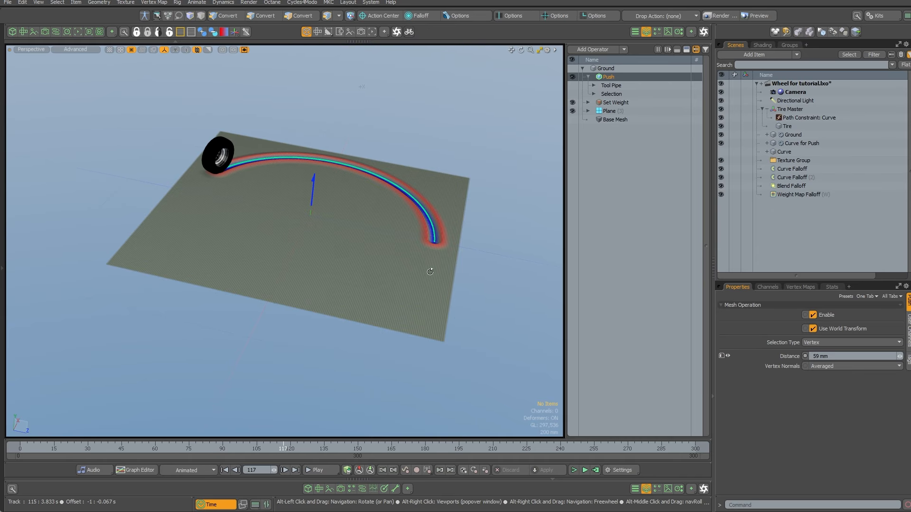
left_click_drag(471, 285, 469, 336, "alt")
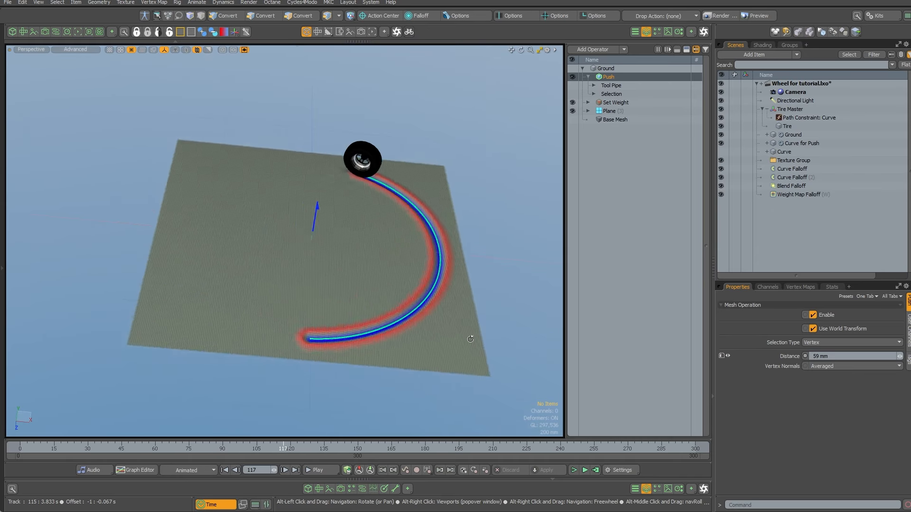
key("Escape")
left_click_drag(380, 348, 386, 327, "ctrl+alt")
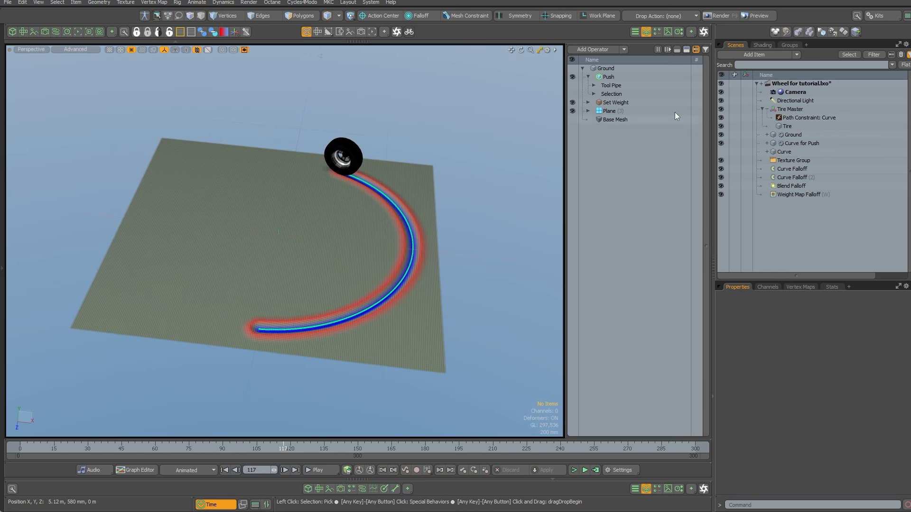
- Add a second Set Weight operation to Ground and place it directly below Push, above the existing Set Weight
left_click(588, 76)
left_click(625, 85)
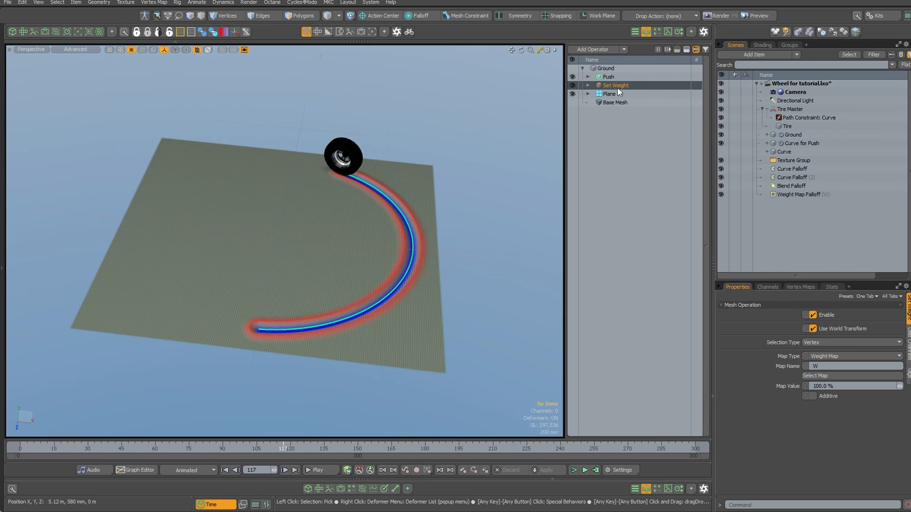
left_click(596, 50)
type("set")
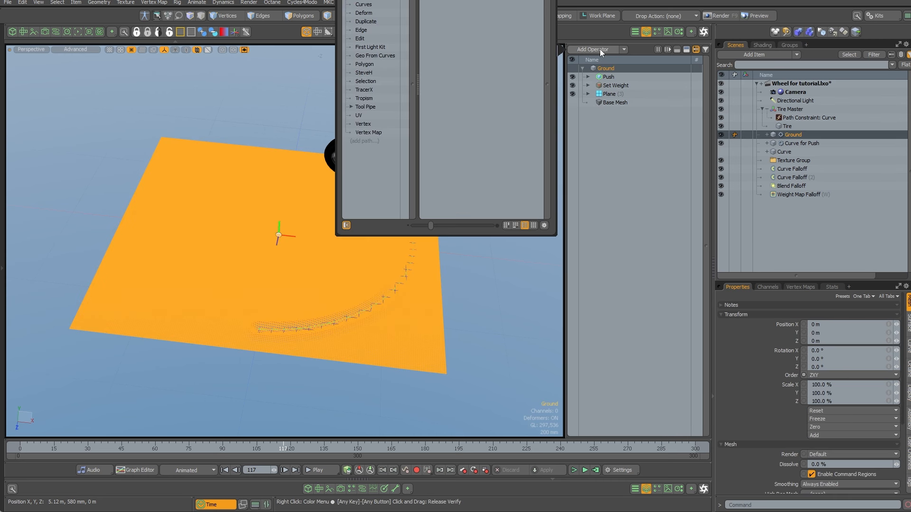
key("Return")
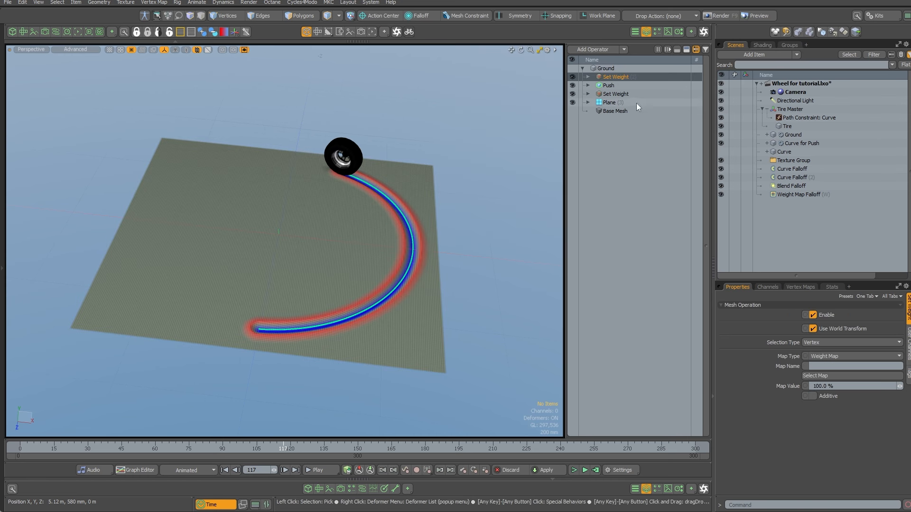
left_click(617, 79)
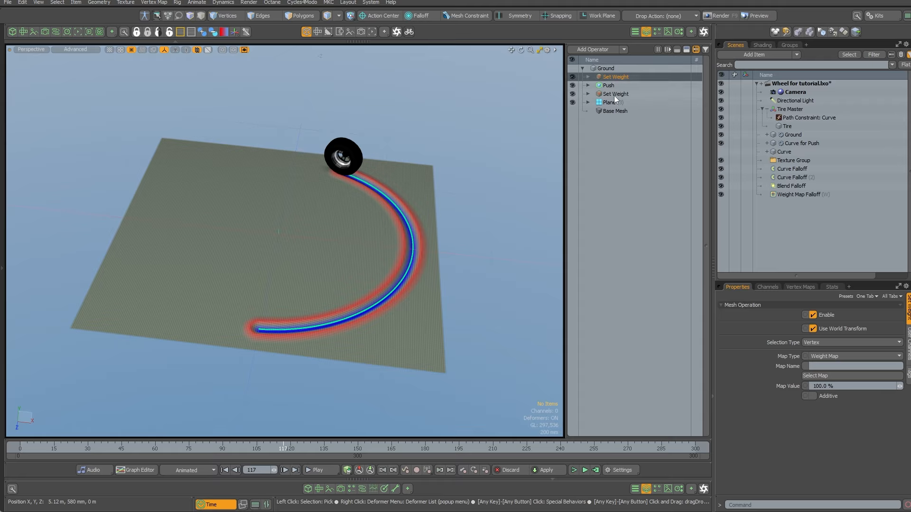
left_click_drag(616, 78, 613, 87)
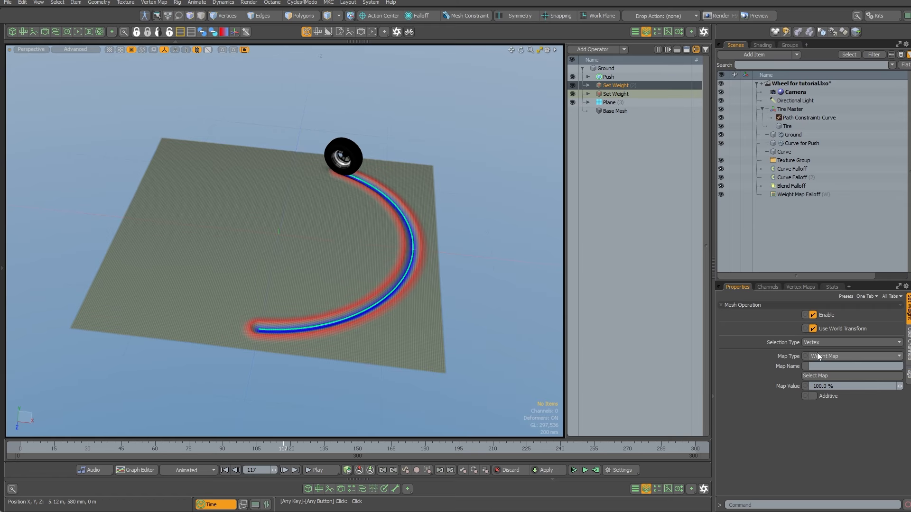
- Name the second Set Weight's map W2 and add a new Curve Falloff to its tool pipe
left_click(819, 367)
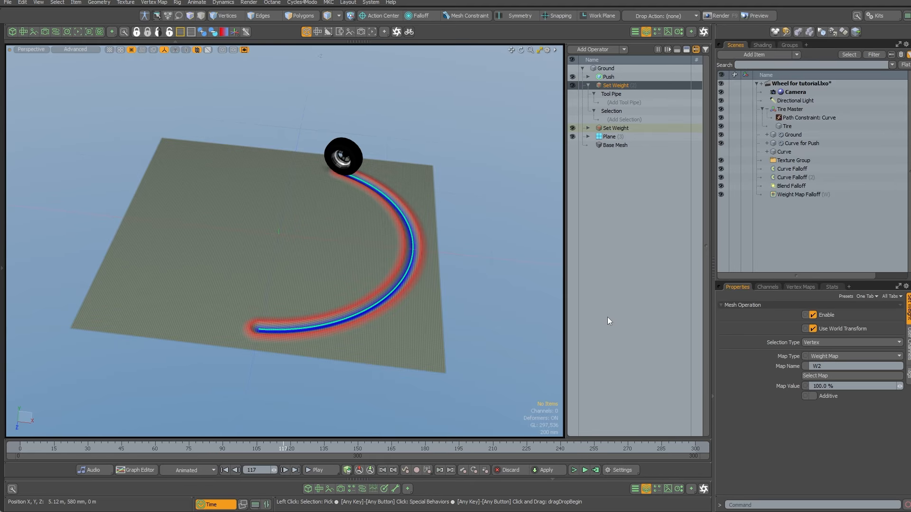
left_click(624, 102)
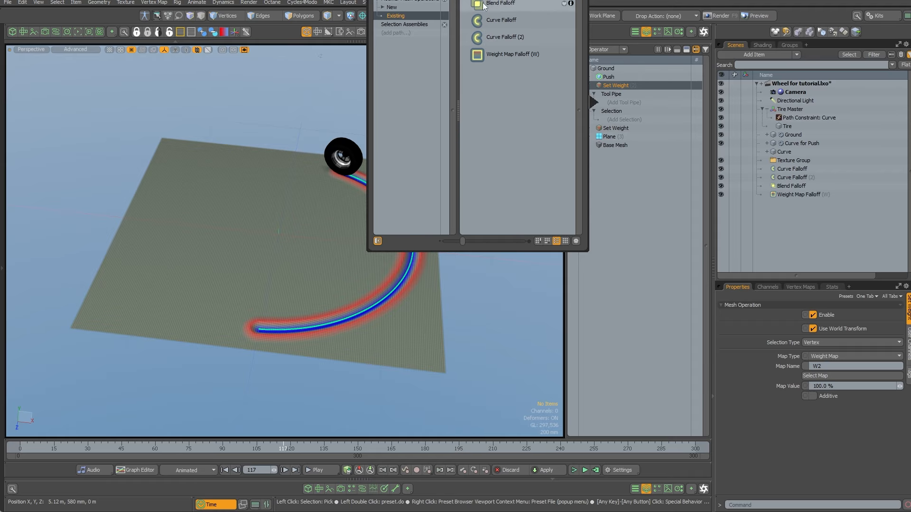
left_click(392, 7)
scroll(517, 119, "down", 5)
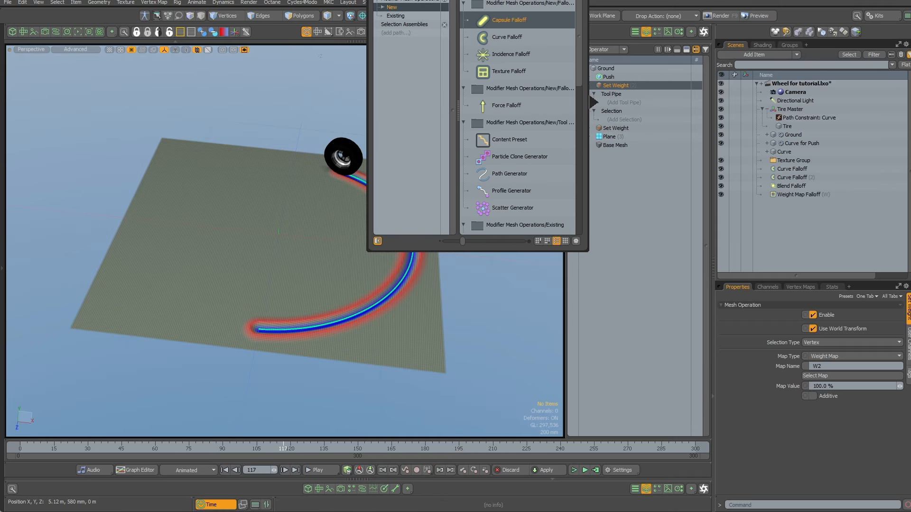
double_click(507, 37)
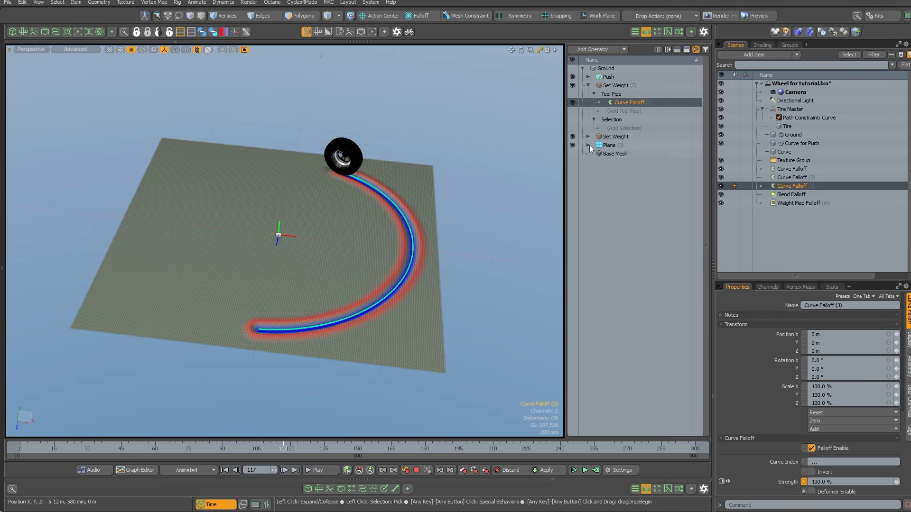
- Assign the existing Curve for Push as the new Curve Falloff's curve and select the second Set Weight
left_click(599, 102)
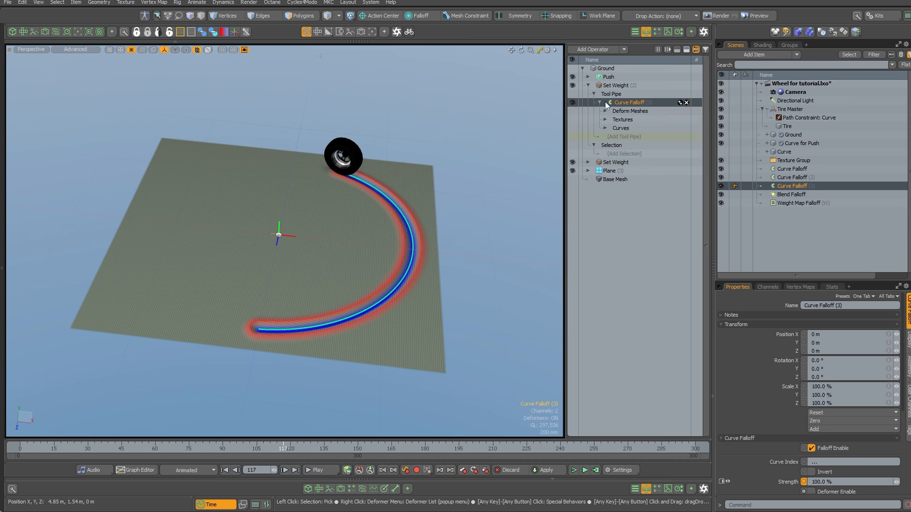
left_click(604, 128)
left_click(628, 136)
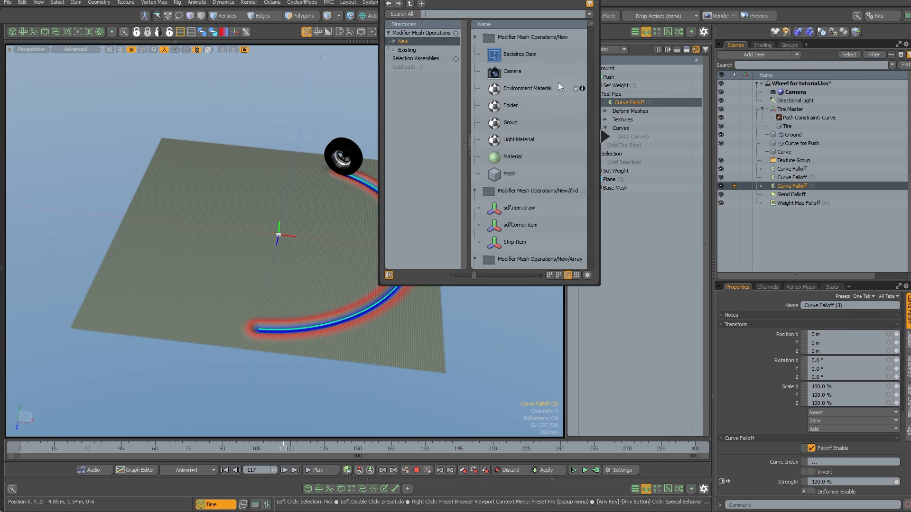
left_click(408, 49)
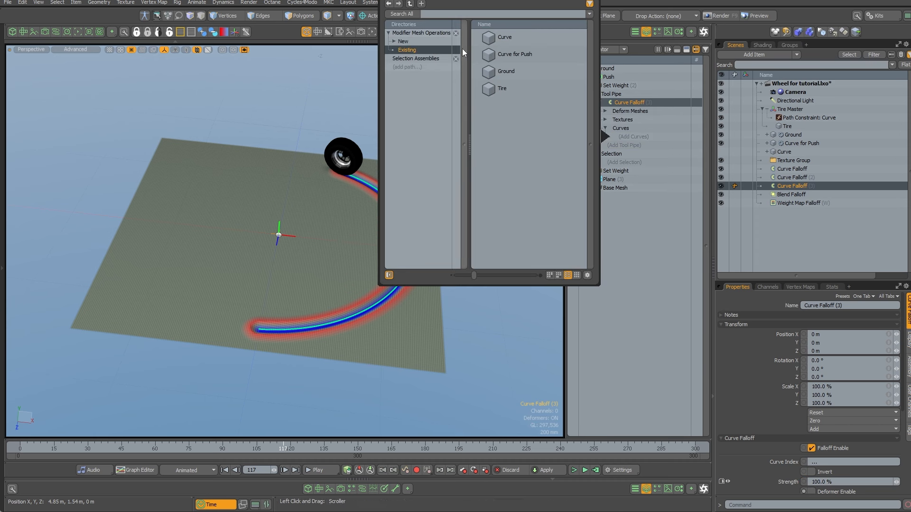
double_click(508, 54)
left_click(620, 86)
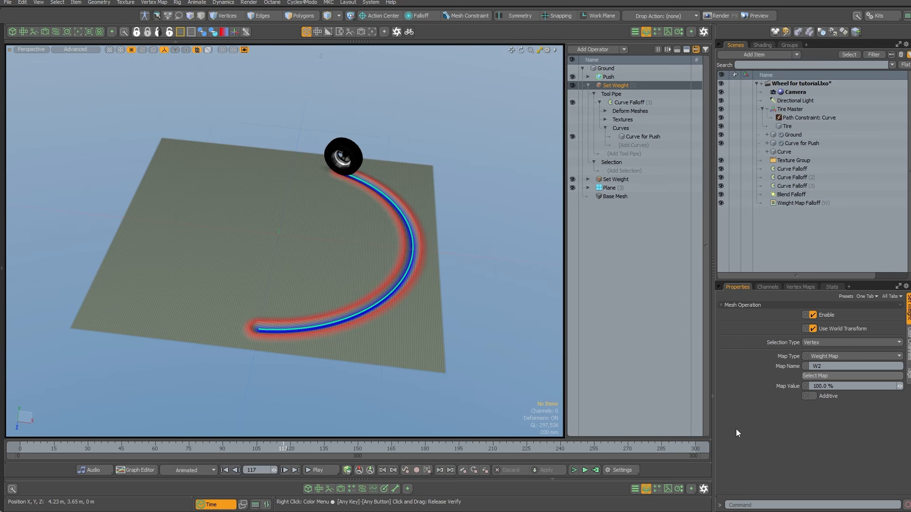
- Set the new Curve Falloff to full strength along its whole length and fade its distance gradient from full at the curve to zero
left_click(630, 101)
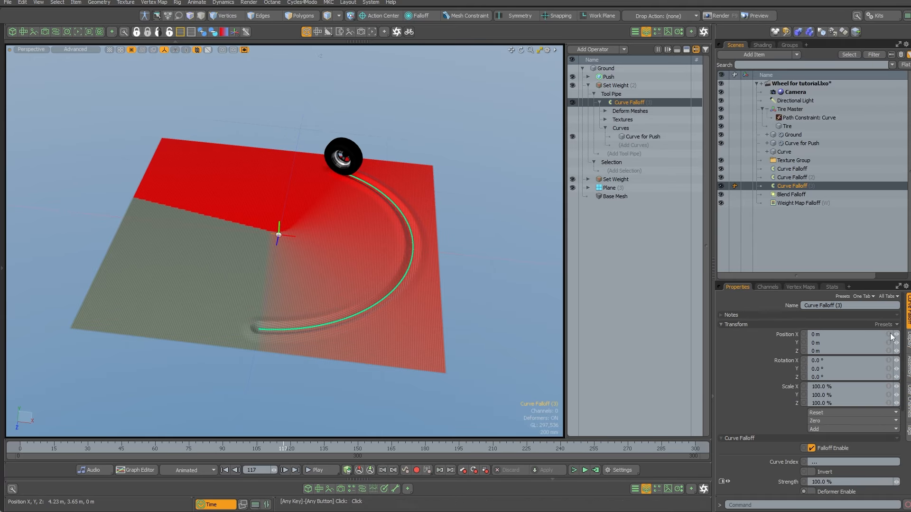
left_click_drag(854, 282, 854, 179)
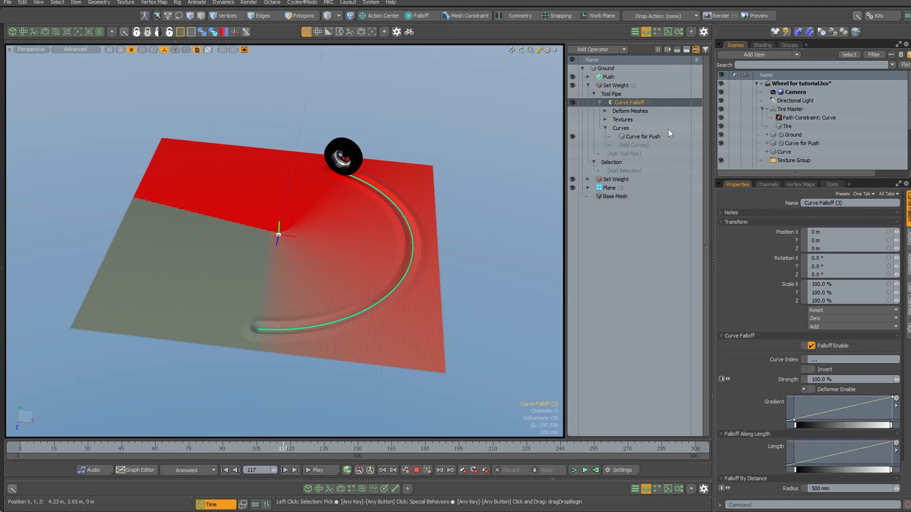
scroll(886, 420, "down", 3)
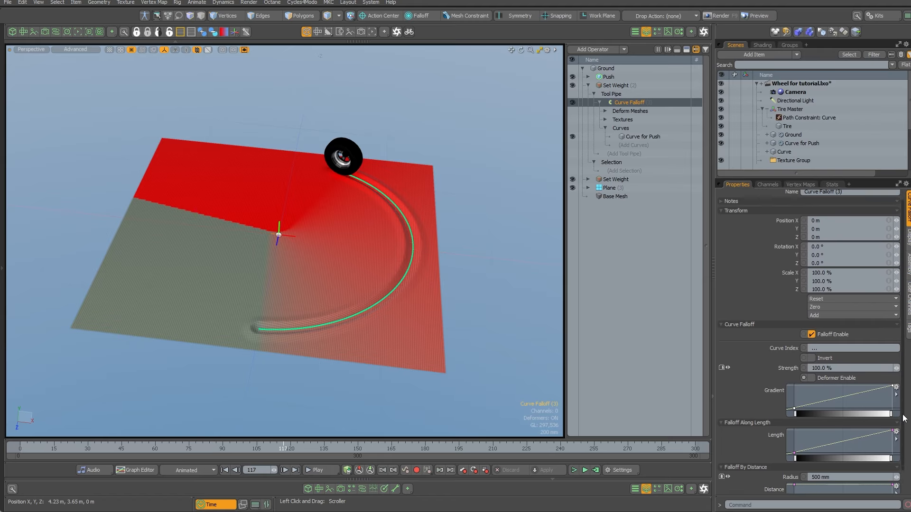
left_click_drag(803, 423, 797, 386)
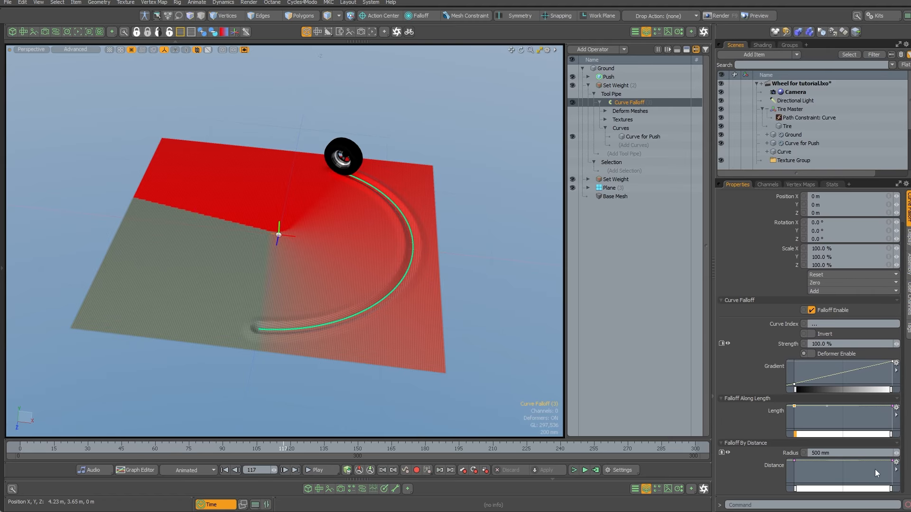
left_click_drag(892, 463, 892, 483)
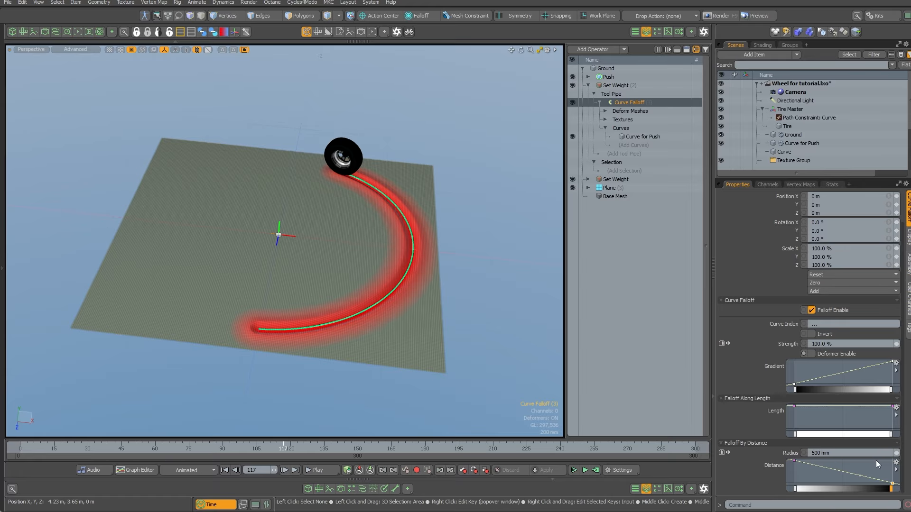
left_click_drag(271, 311, 296, 327, "alt")
left_click_drag(296, 327, 341, 335, "ctrl+alt")
left_click_drag(360, 322, 361, 410, "alt")
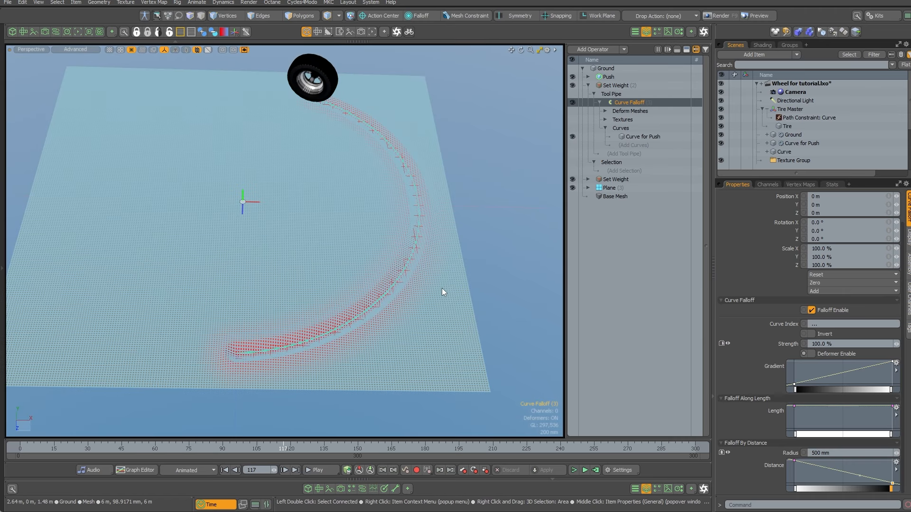
- Select the second Set Weight and compare weight maps W and W2 on the ground, keeping W2 selected and cancelling the autosave
left_click(628, 85)
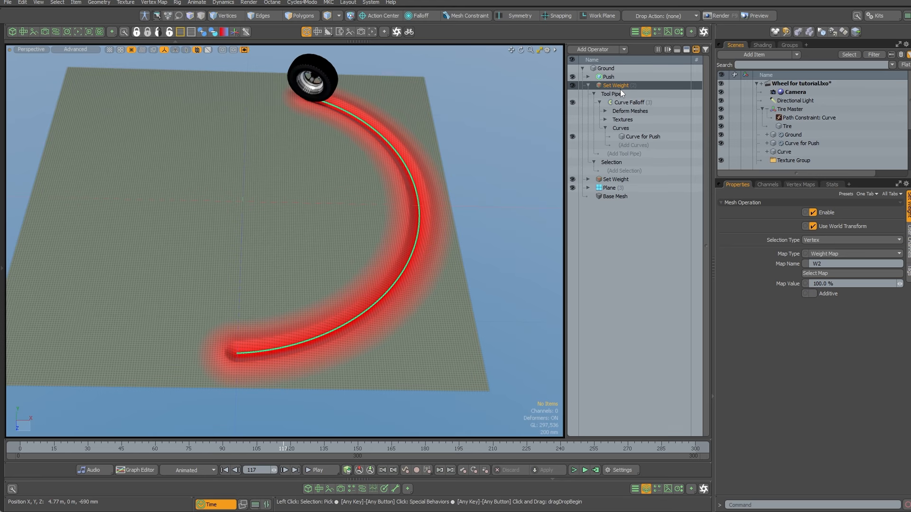
left_click(807, 184)
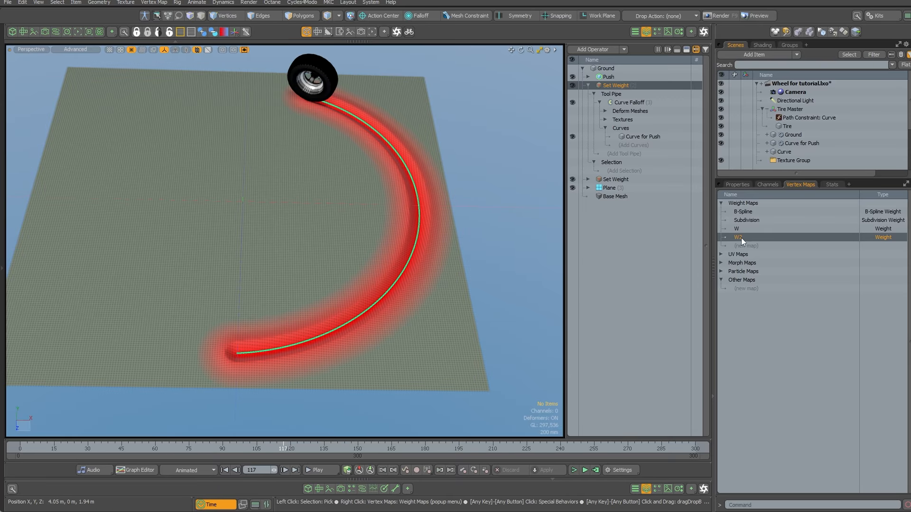
left_click(741, 229)
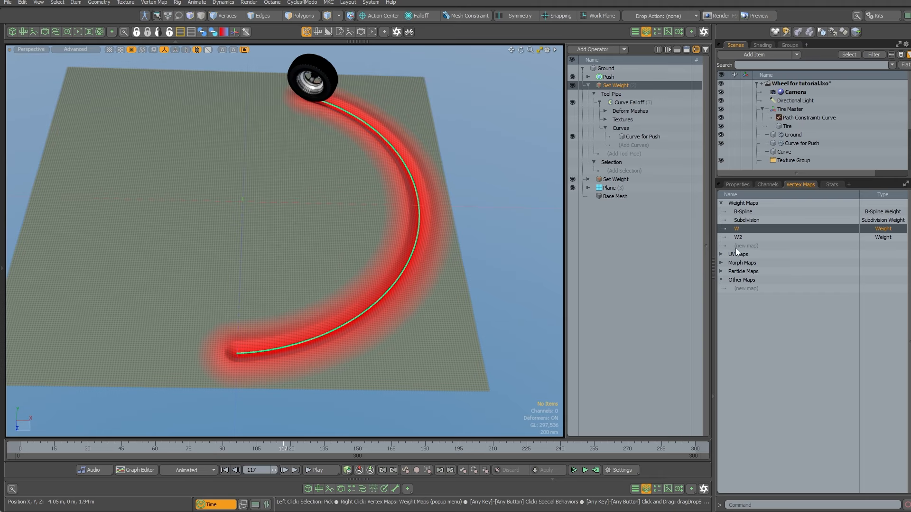
left_click(737, 237)
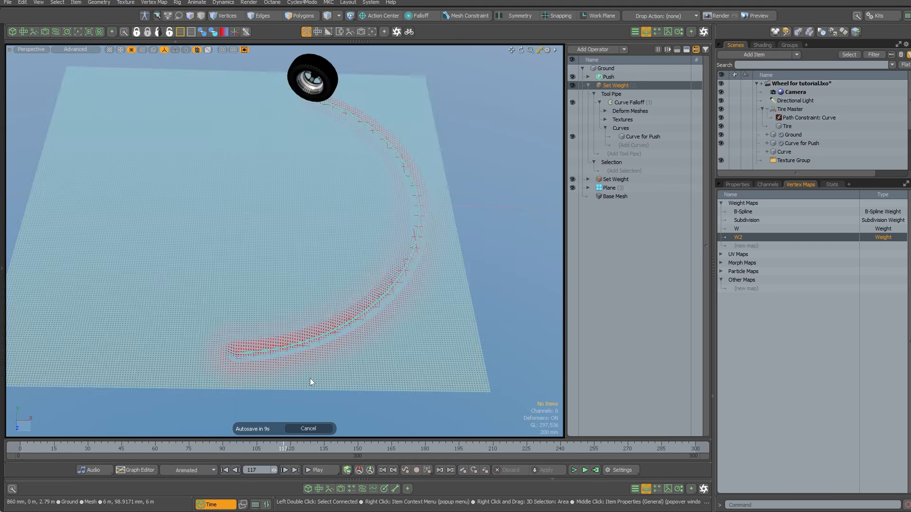
left_click(319, 429)
left_click_drag(408, 315, 448, 409, "alt")
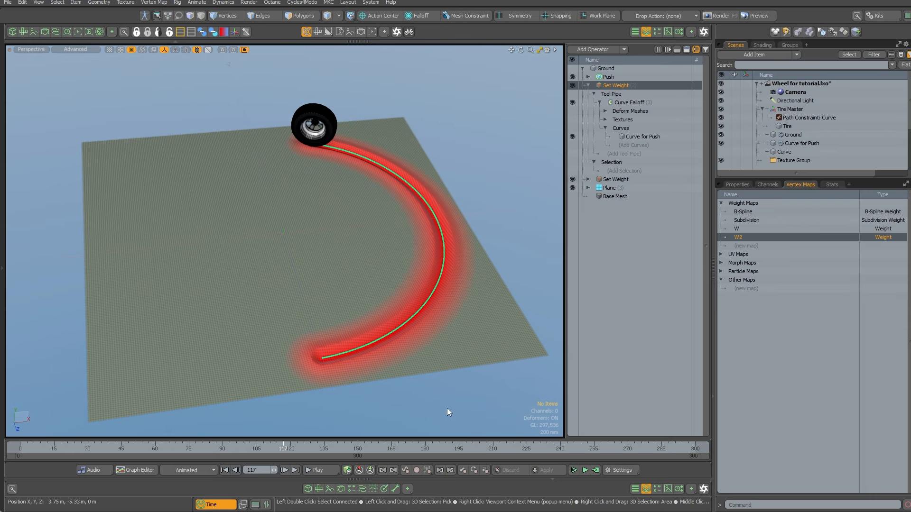
- Show the shader tree with a wider name column, select Ground and add a Material Tag operation to it
left_click(738, 185)
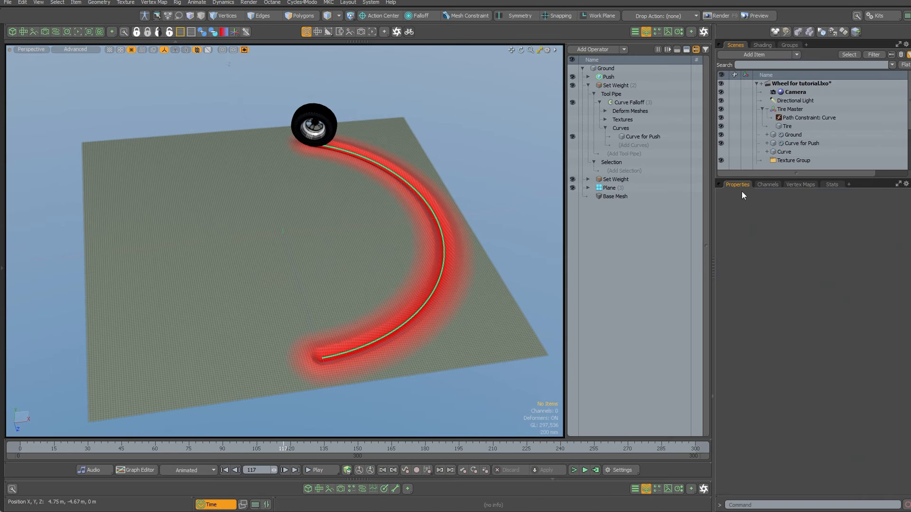
left_click(763, 46)
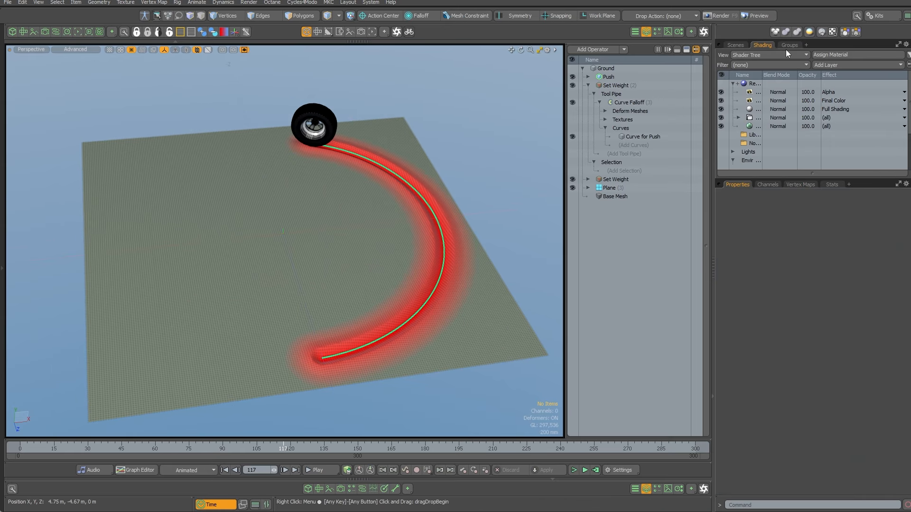
left_click_drag(762, 75, 797, 78)
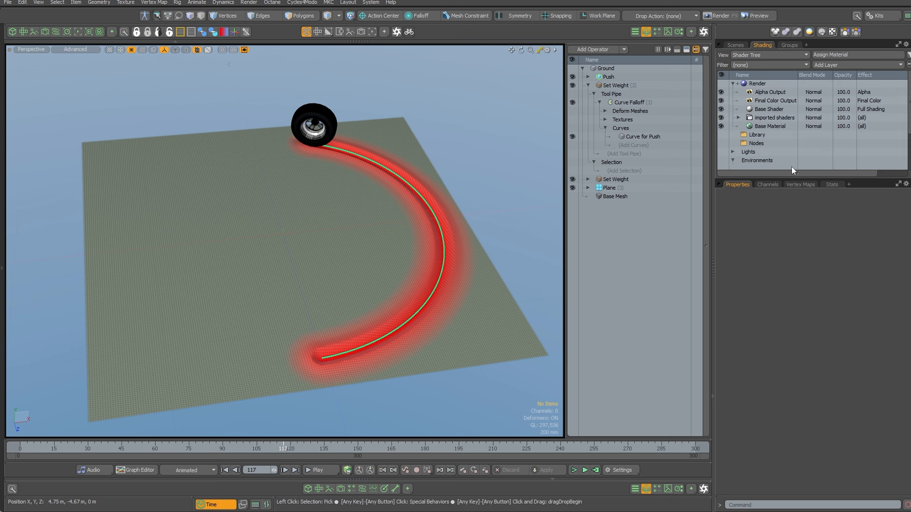
left_click(483, 304)
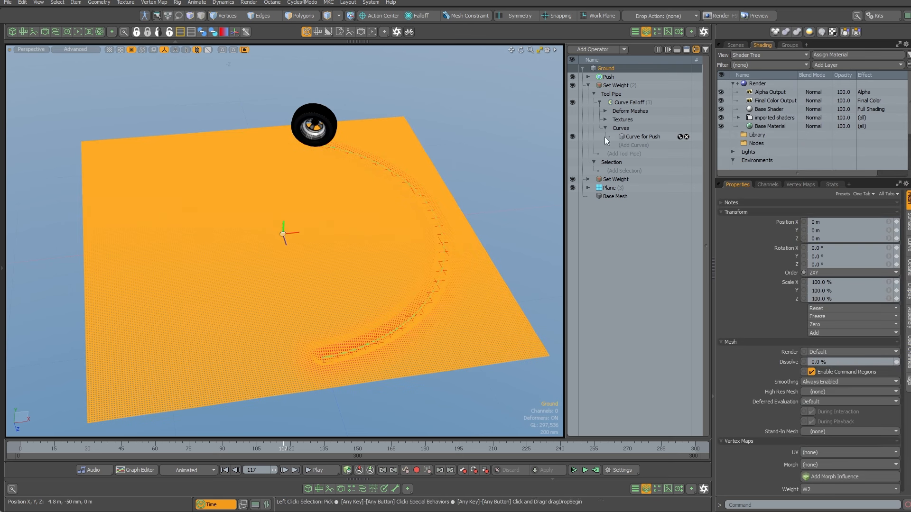
left_click(597, 49)
type("mat")
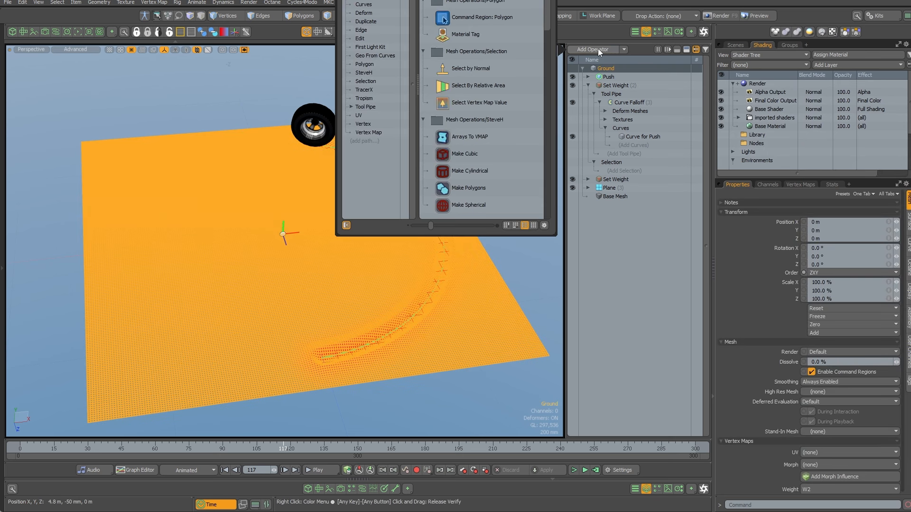
key("Return")
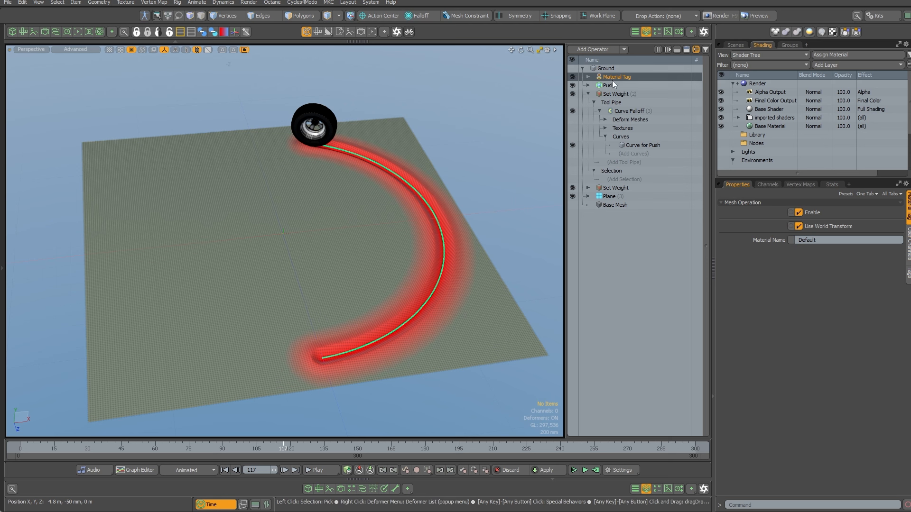
- Set the Material Tag's material name to Mud
left_click(807, 239)
type("Gr")
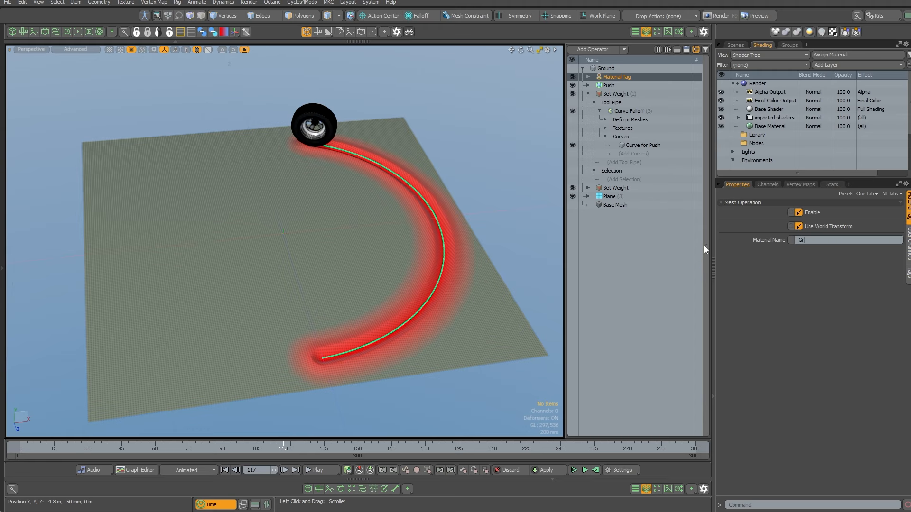
type("ave")
key("BackSpace")
key("BackSpace")
key("BackSpace")
key("BackSpace")
key("BackSpace")
type("Mud")
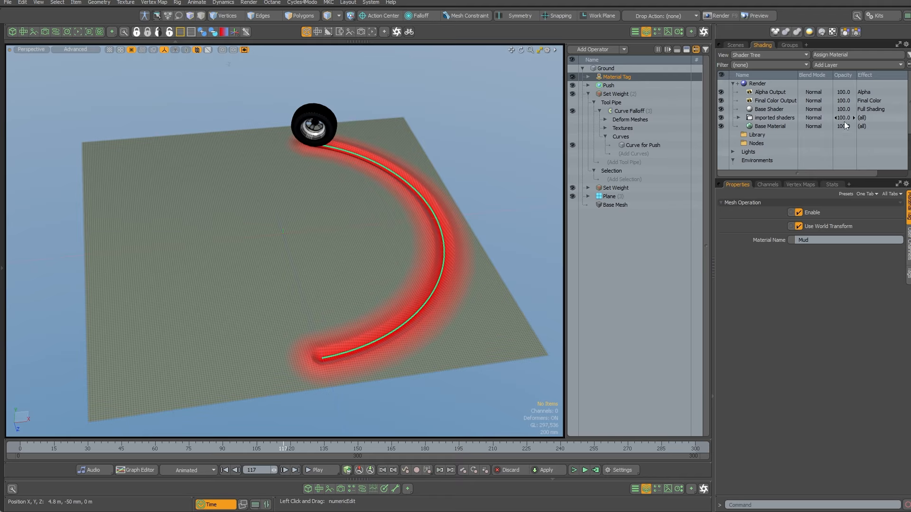
- Add a group to the shader tree and set its polygon tag to Mud
left_click(832, 64)
left_click(817, 81)
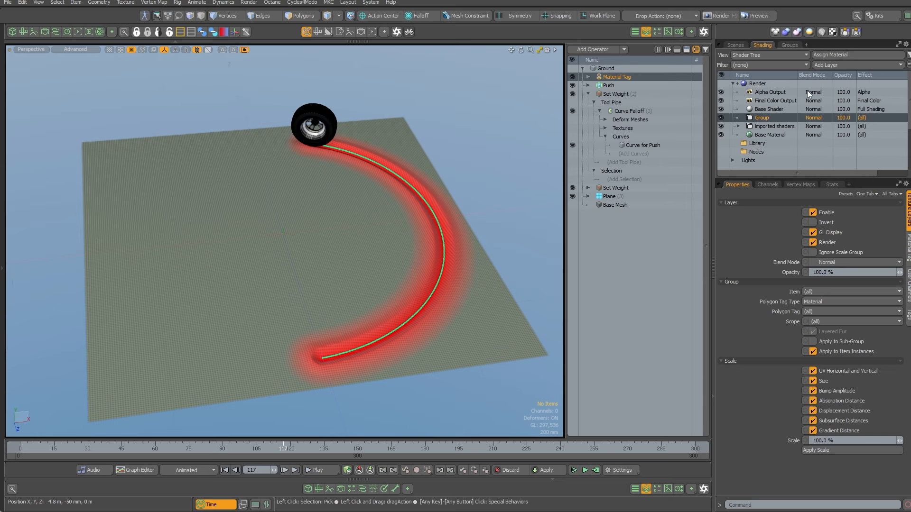
left_click(812, 312)
left_click(813, 332)
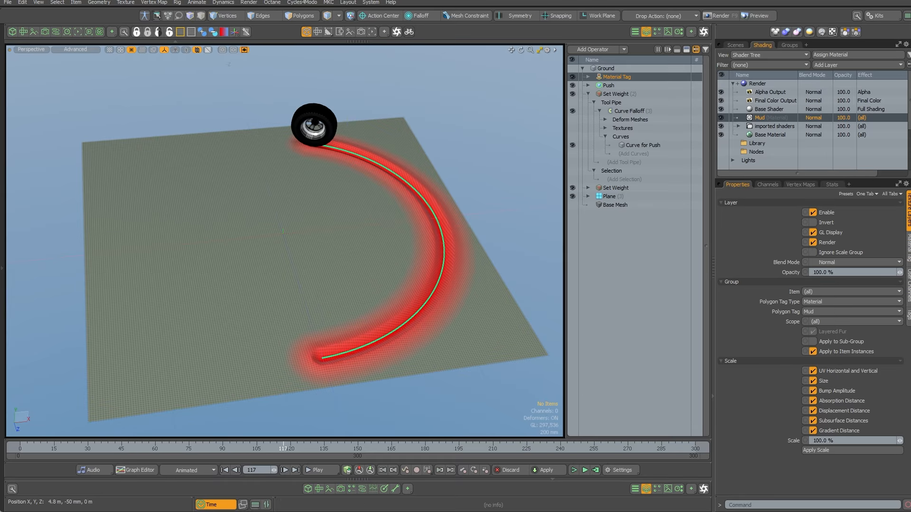
- Add a Material layer to the Mud group and set its shading model to Principled
left_click(827, 64)
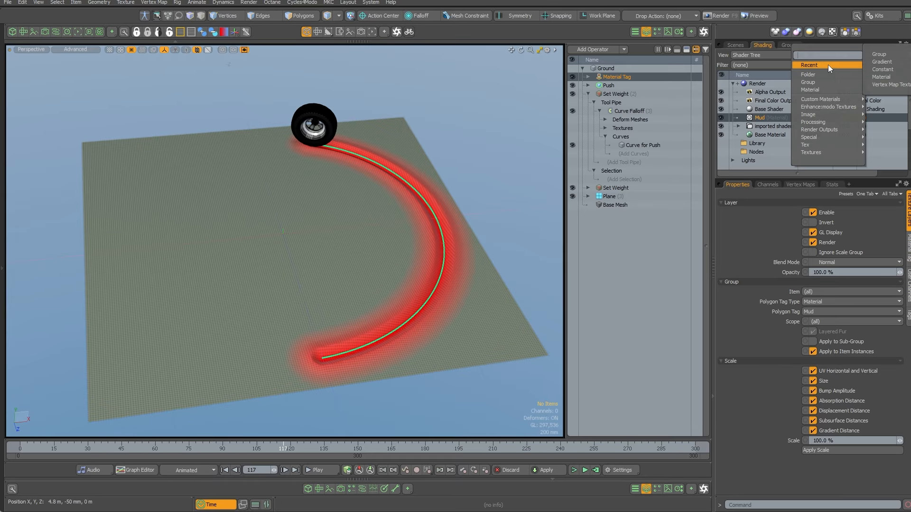
left_click(818, 89)
left_click(828, 213)
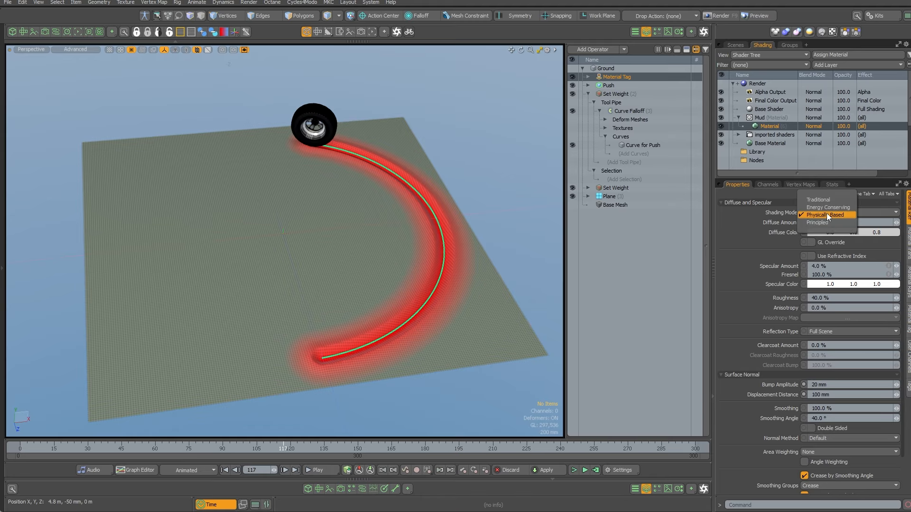
left_click(825, 222)
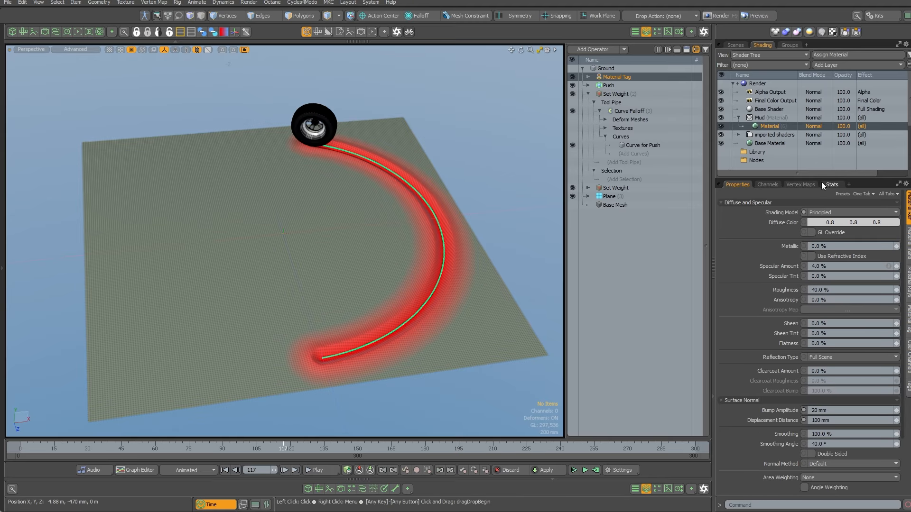
- Clear the ground's weight map display and item selection, and hide the mesh operations list
left_click(801, 185)
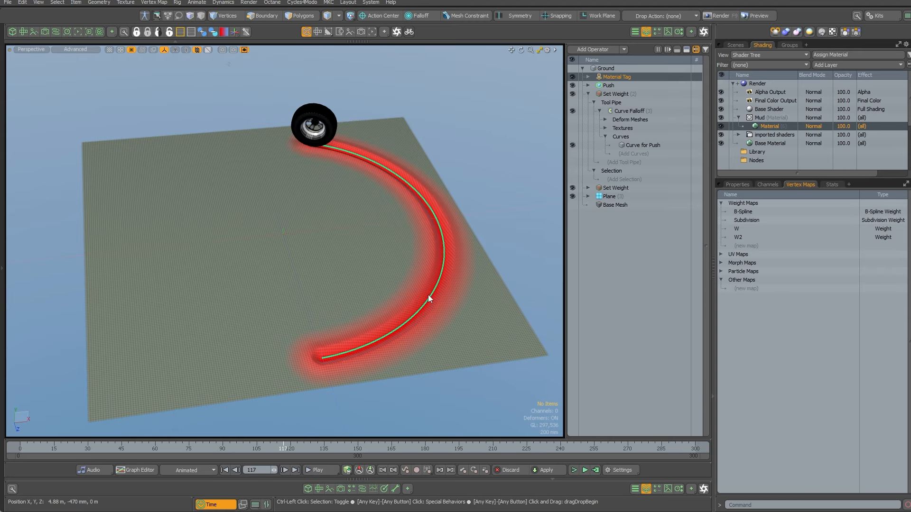
key("ctrl+z")
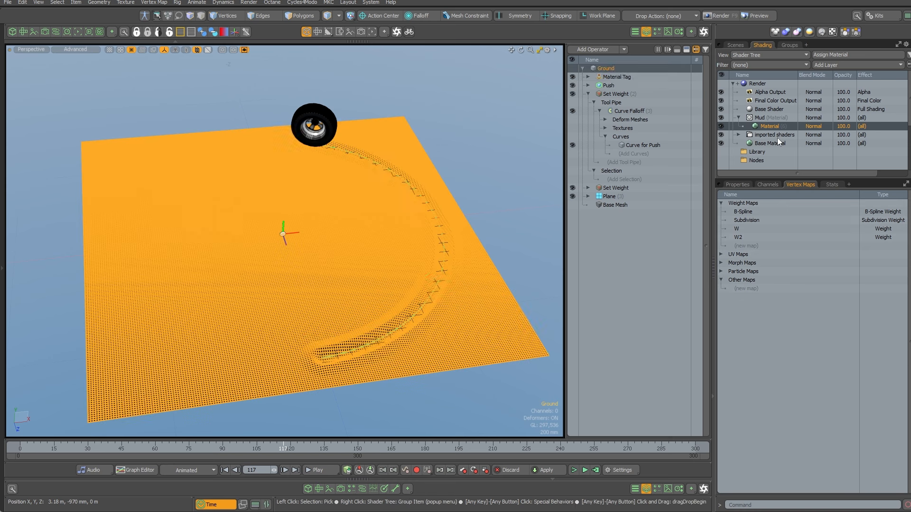
key("Escape")
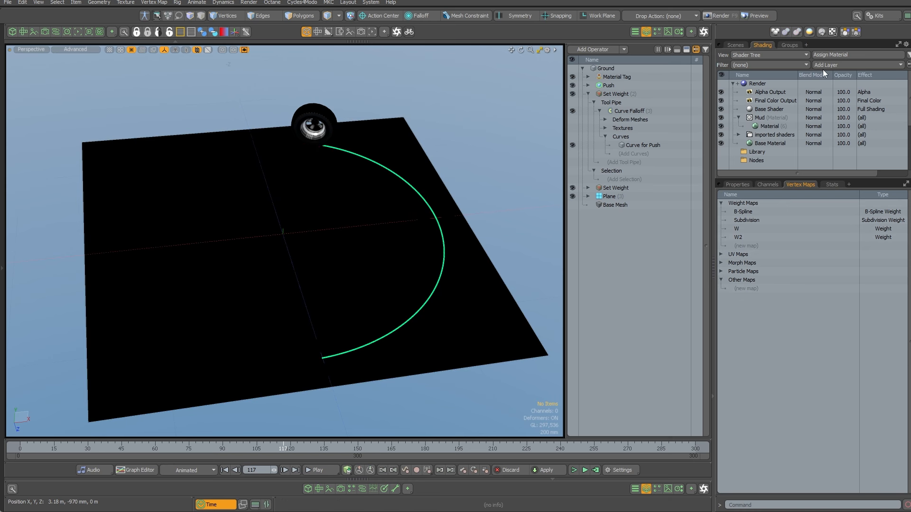
left_click(647, 33)
- Add a Constant texture above the Material in the Mud group and set its color to pink, 0.95, 0.49, 0.71
left_click(827, 64)
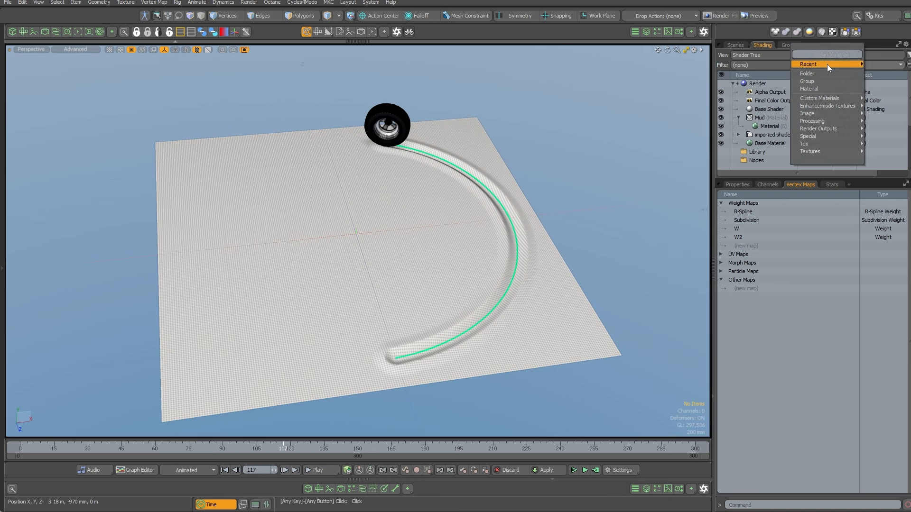
mouse_move(810, 123)
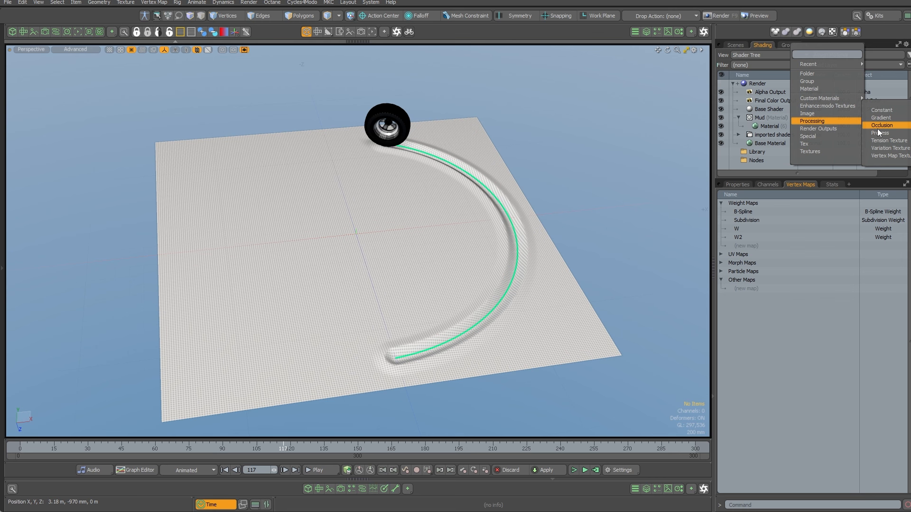
left_click(881, 110)
left_click_drag(781, 119, 765, 132)
left_click(737, 185)
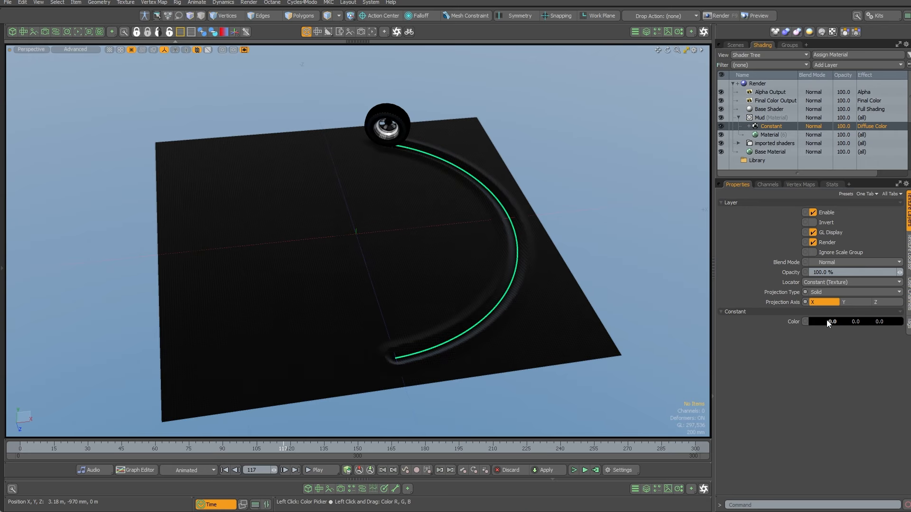
left_click(819, 325)
left_click_drag(597, 342, 636, 342)
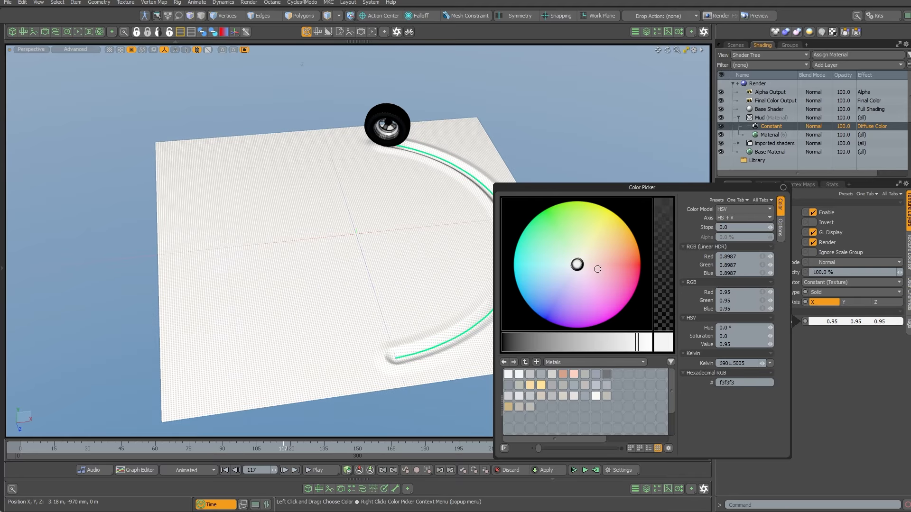
mouse_move(599, 268)
left_mouse_down()
mouse_move(626, 272)
mouse_move(623, 283)
left_mouse_up()
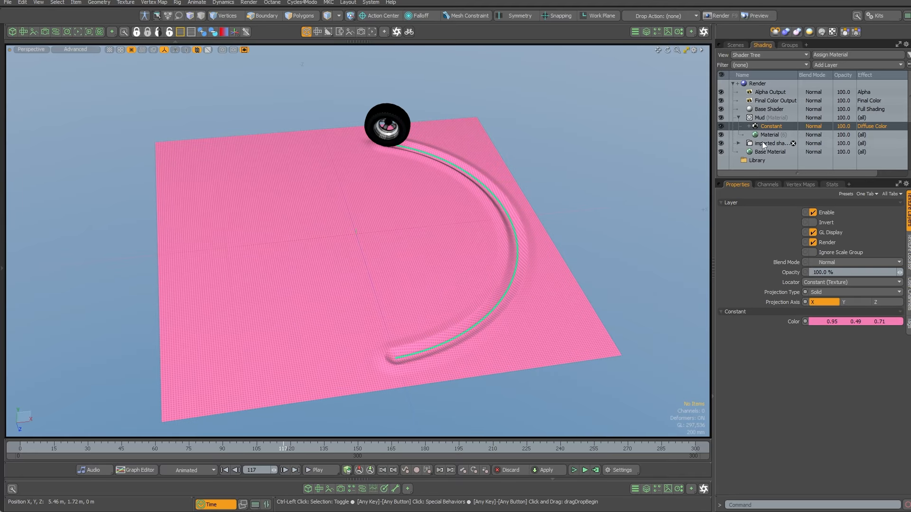
- Duplicate the pink Constant and set the copy's color to yellow, 0.95, 0.84, 0.22
key("ctrl+d")
left_click(820, 325)
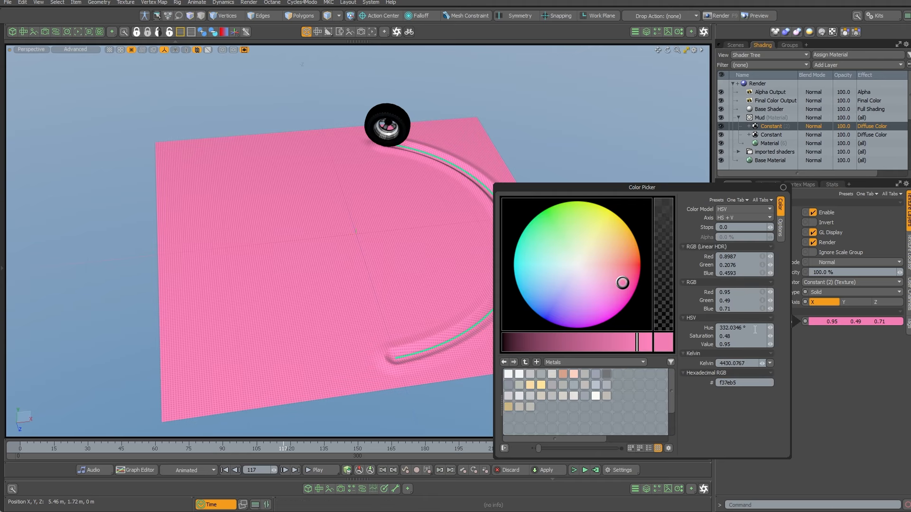
left_click_drag(623, 282, 623, 220)
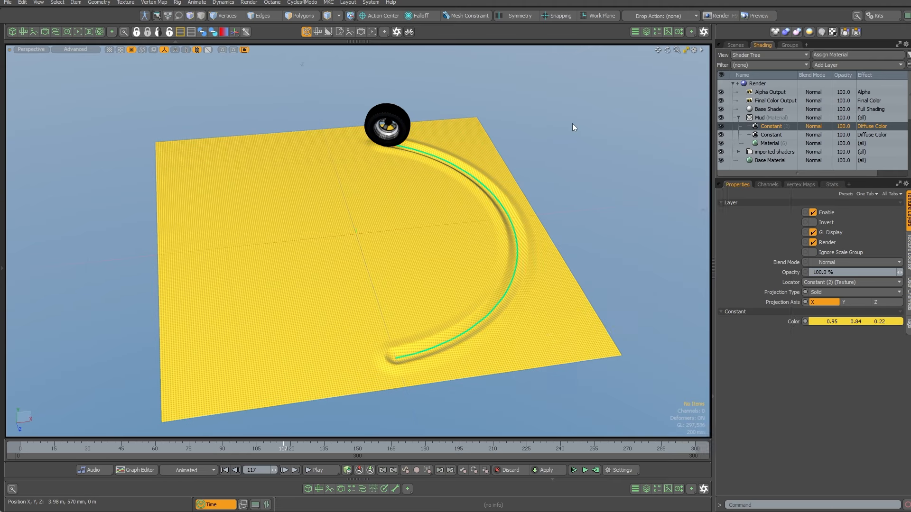
- Add a Vertex Map Texture that uses weight map W2 and make it the layer mask of the yellow Constant
left_click(815, 65)
mouse_move(809, 138)
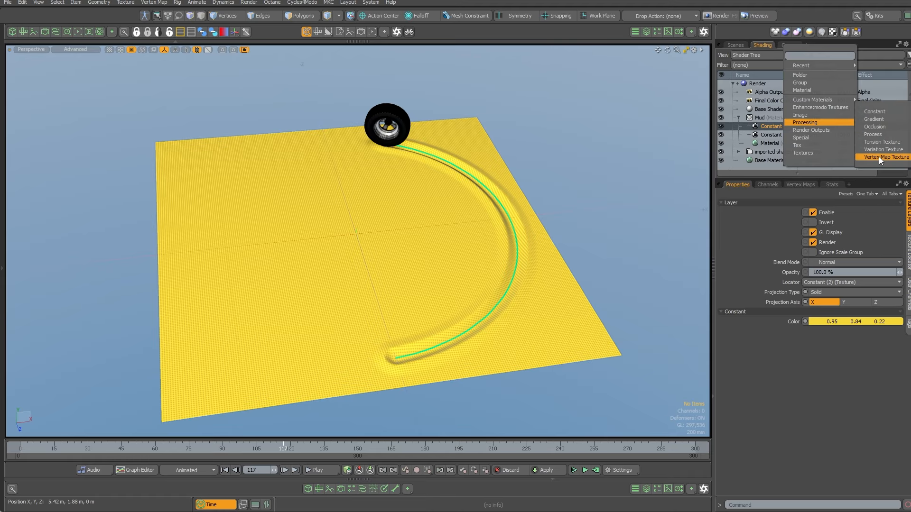
left_click(879, 156)
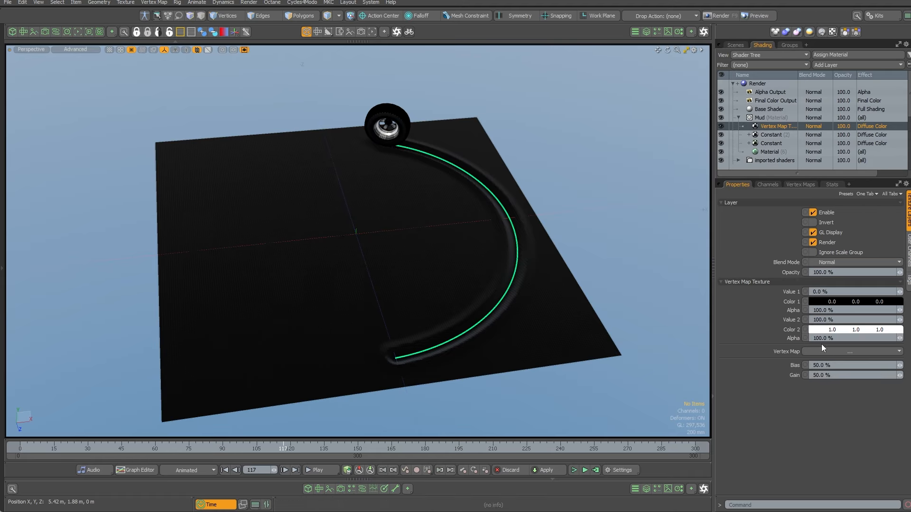
left_click(821, 351)
left_click(819, 381)
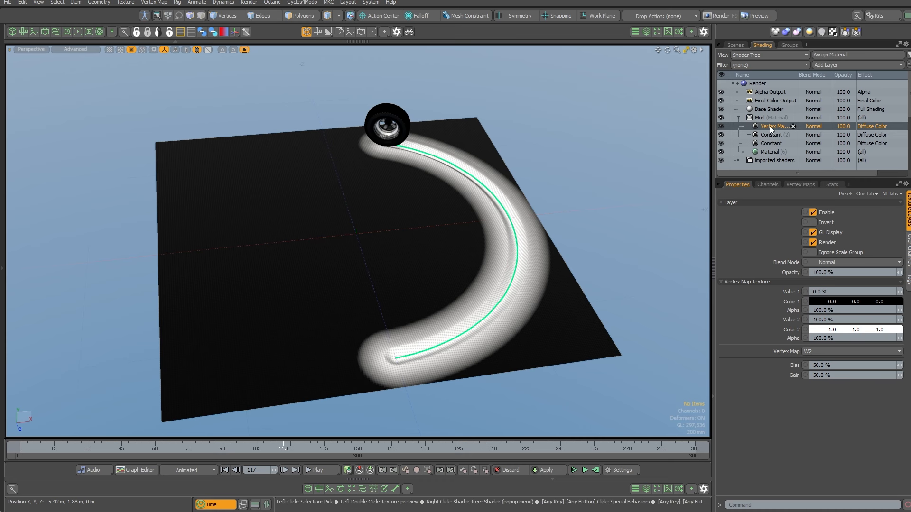
left_click_drag(770, 127, 770, 135)
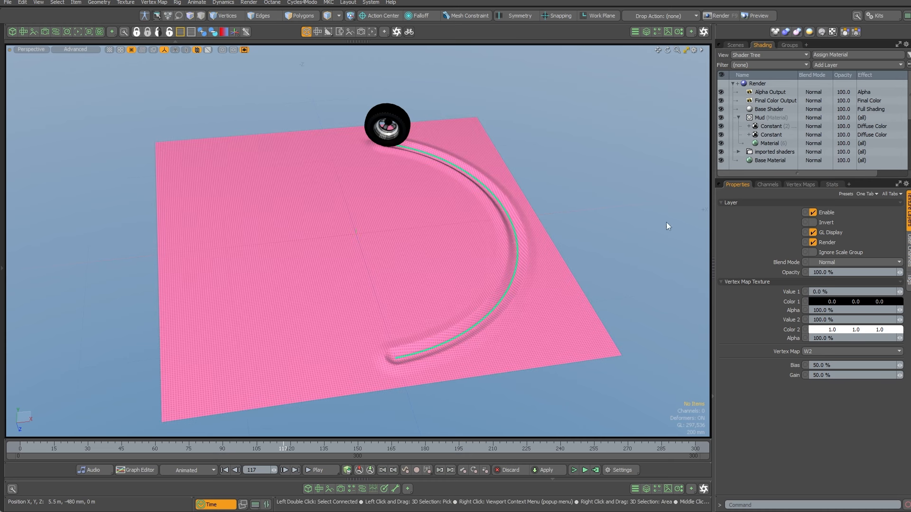
- Check the yellow track coloring from several angles and with the wheel at frame 83
left_click_drag(613, 195, 551, 178, "alt")
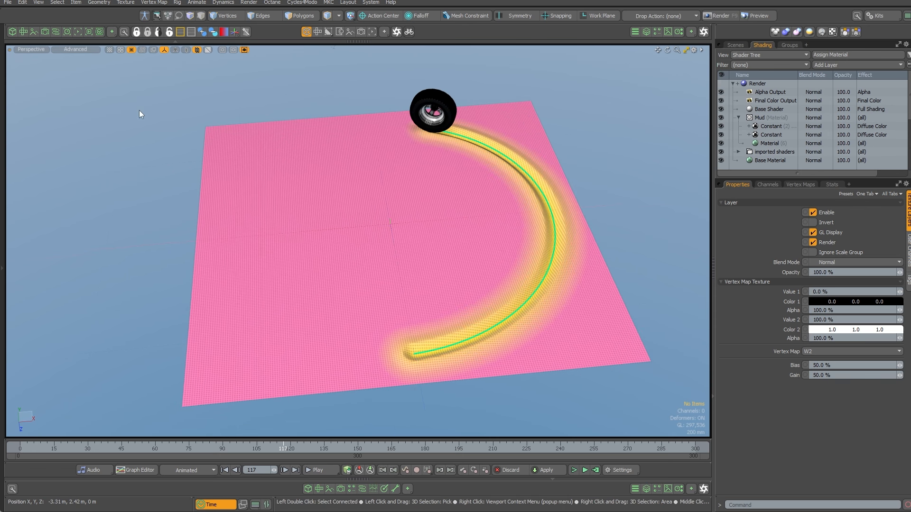
left_click_drag(368, 278, 380, 292, "alt")
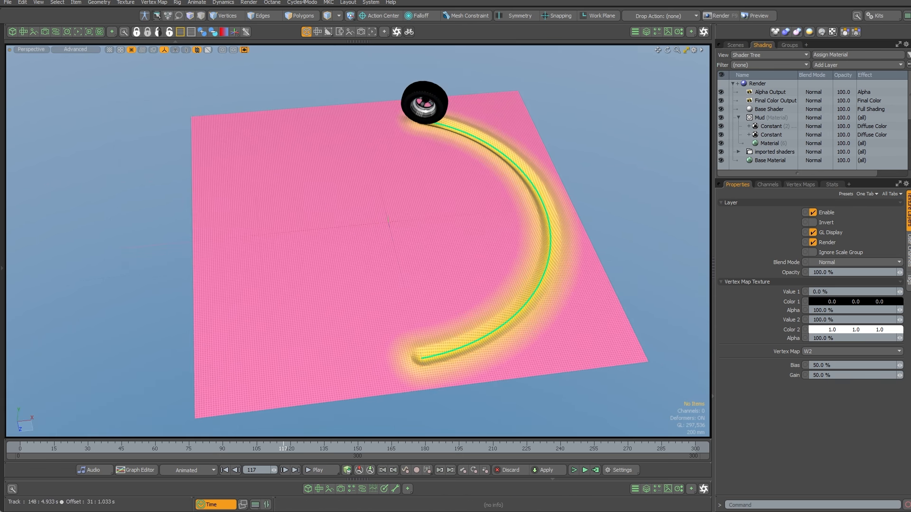
left_click(209, 446)
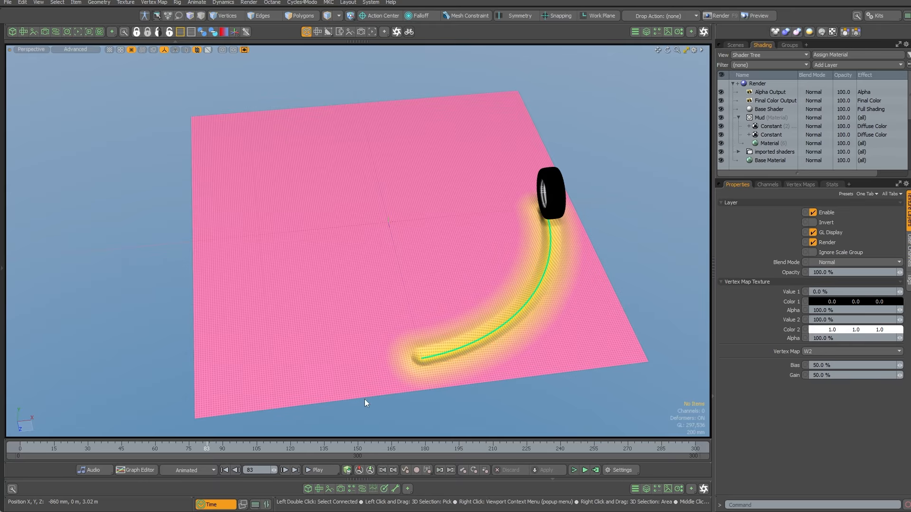
left_click_drag(364, 399, 246, 302, "alt")
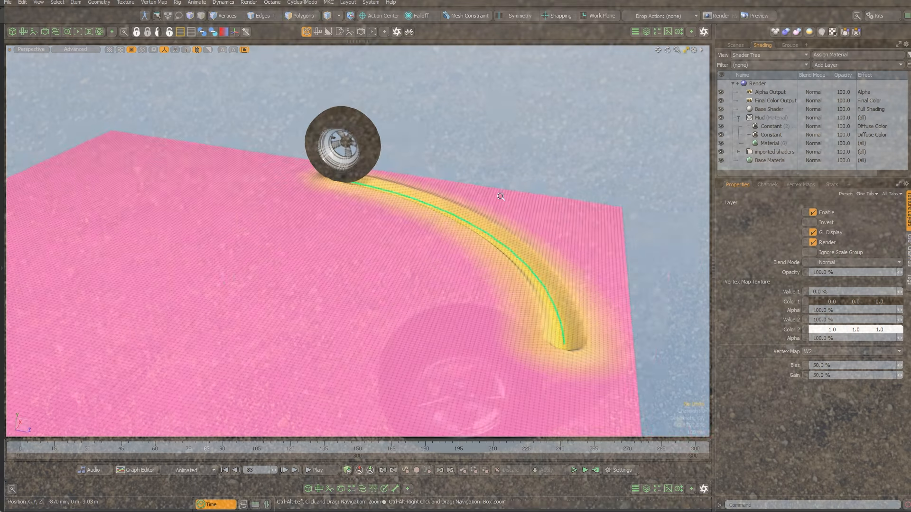